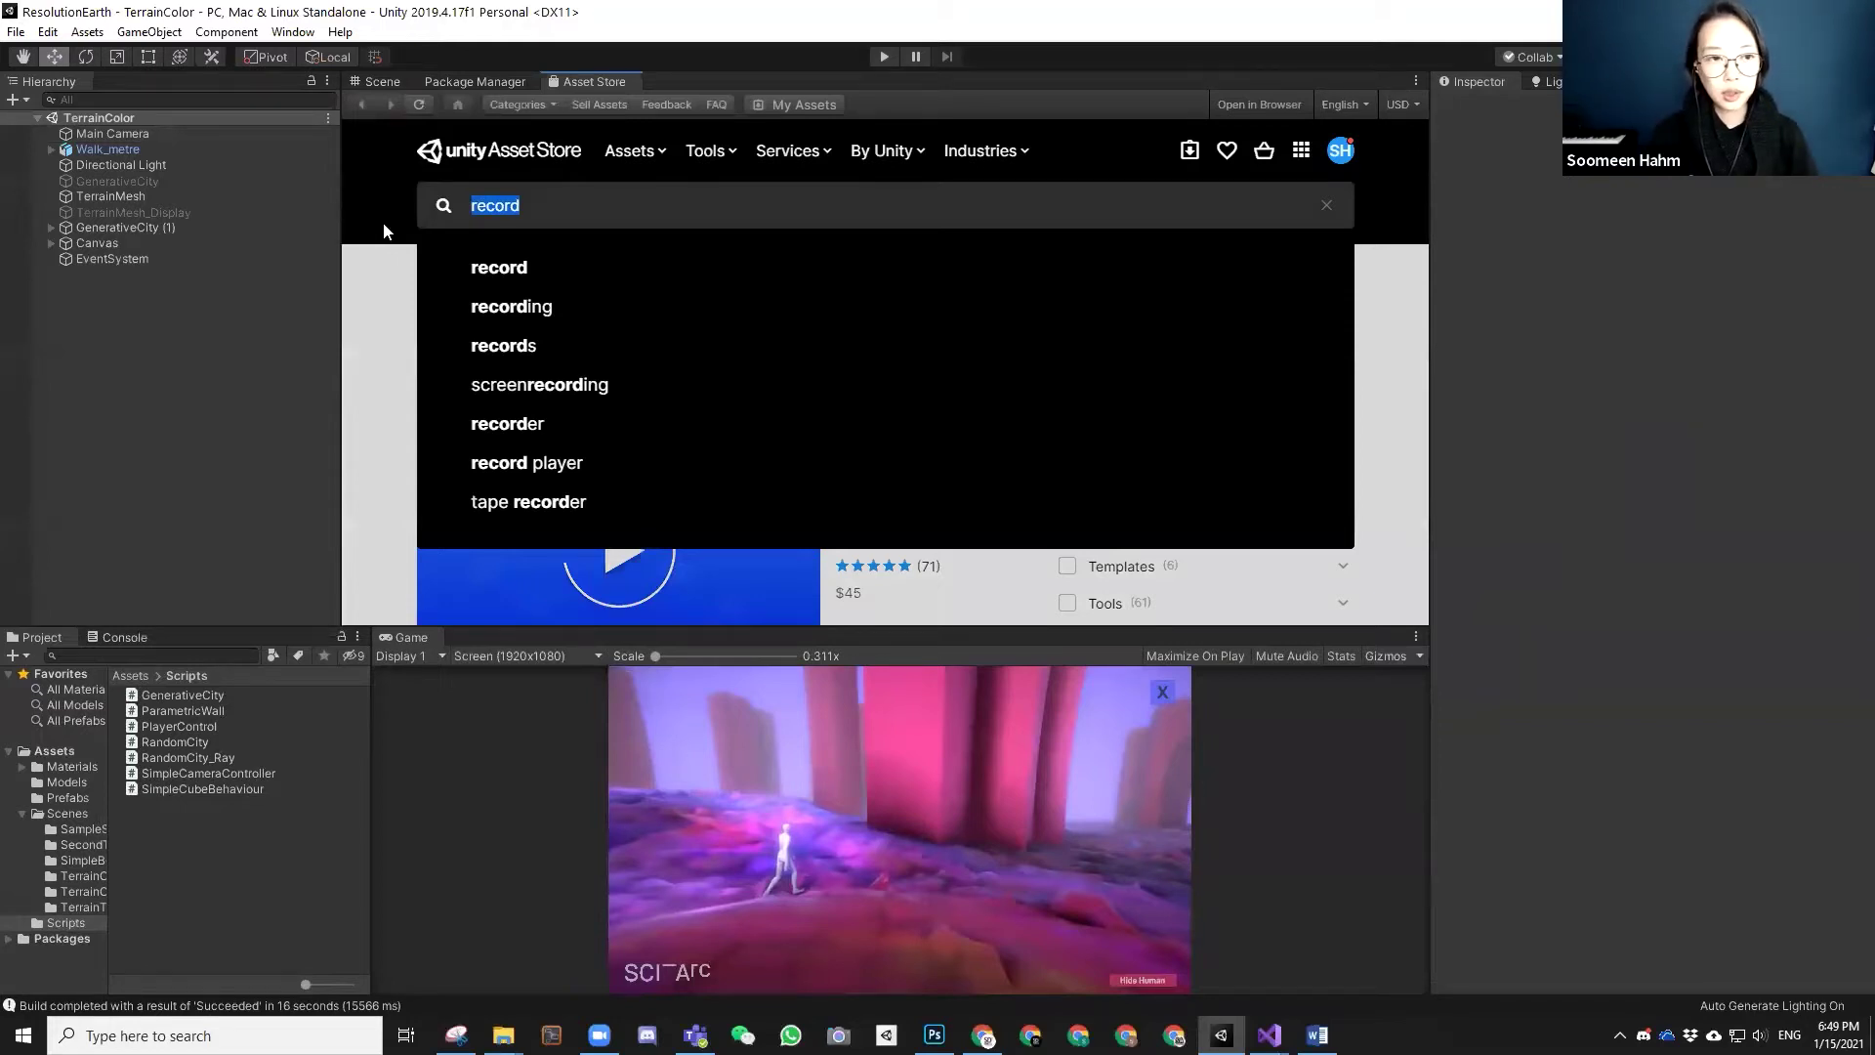
# - Search the Asset Store for 'wavefront', then select that query to replace it
pyautogui.press('BackSpace')
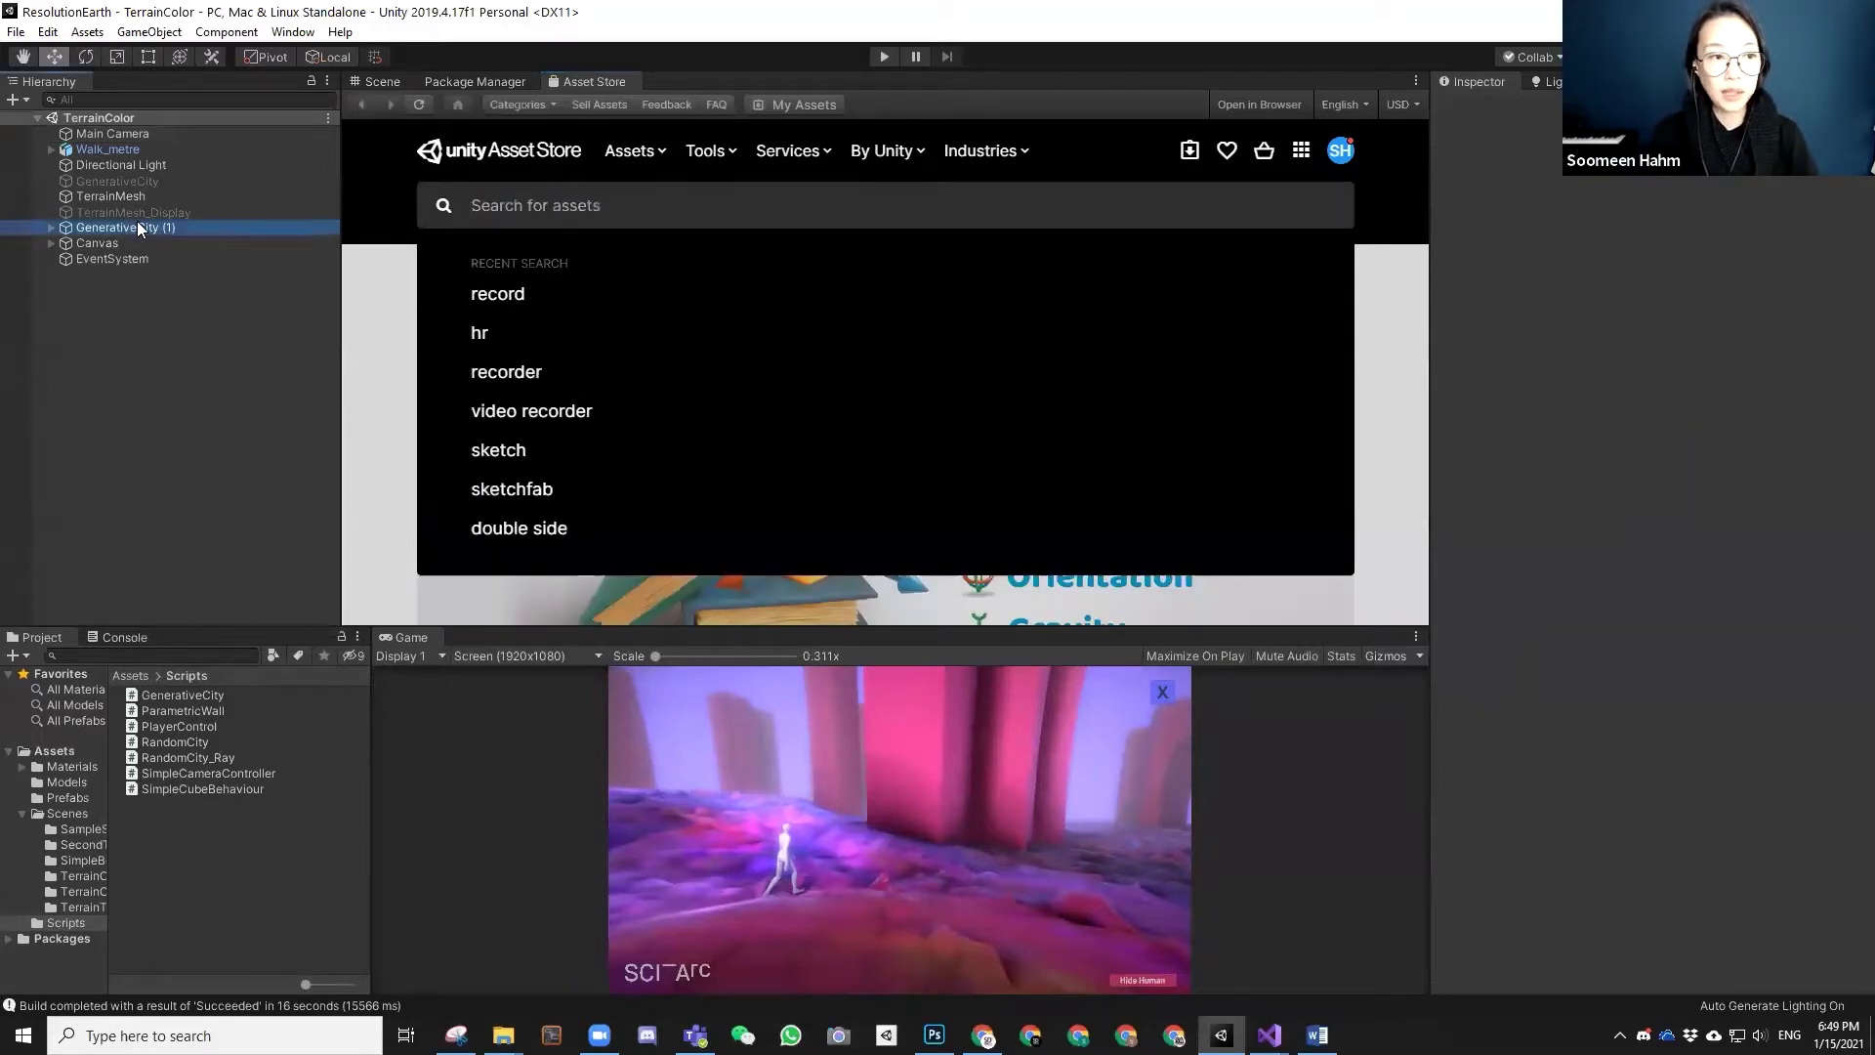
pyautogui.click(136, 226)
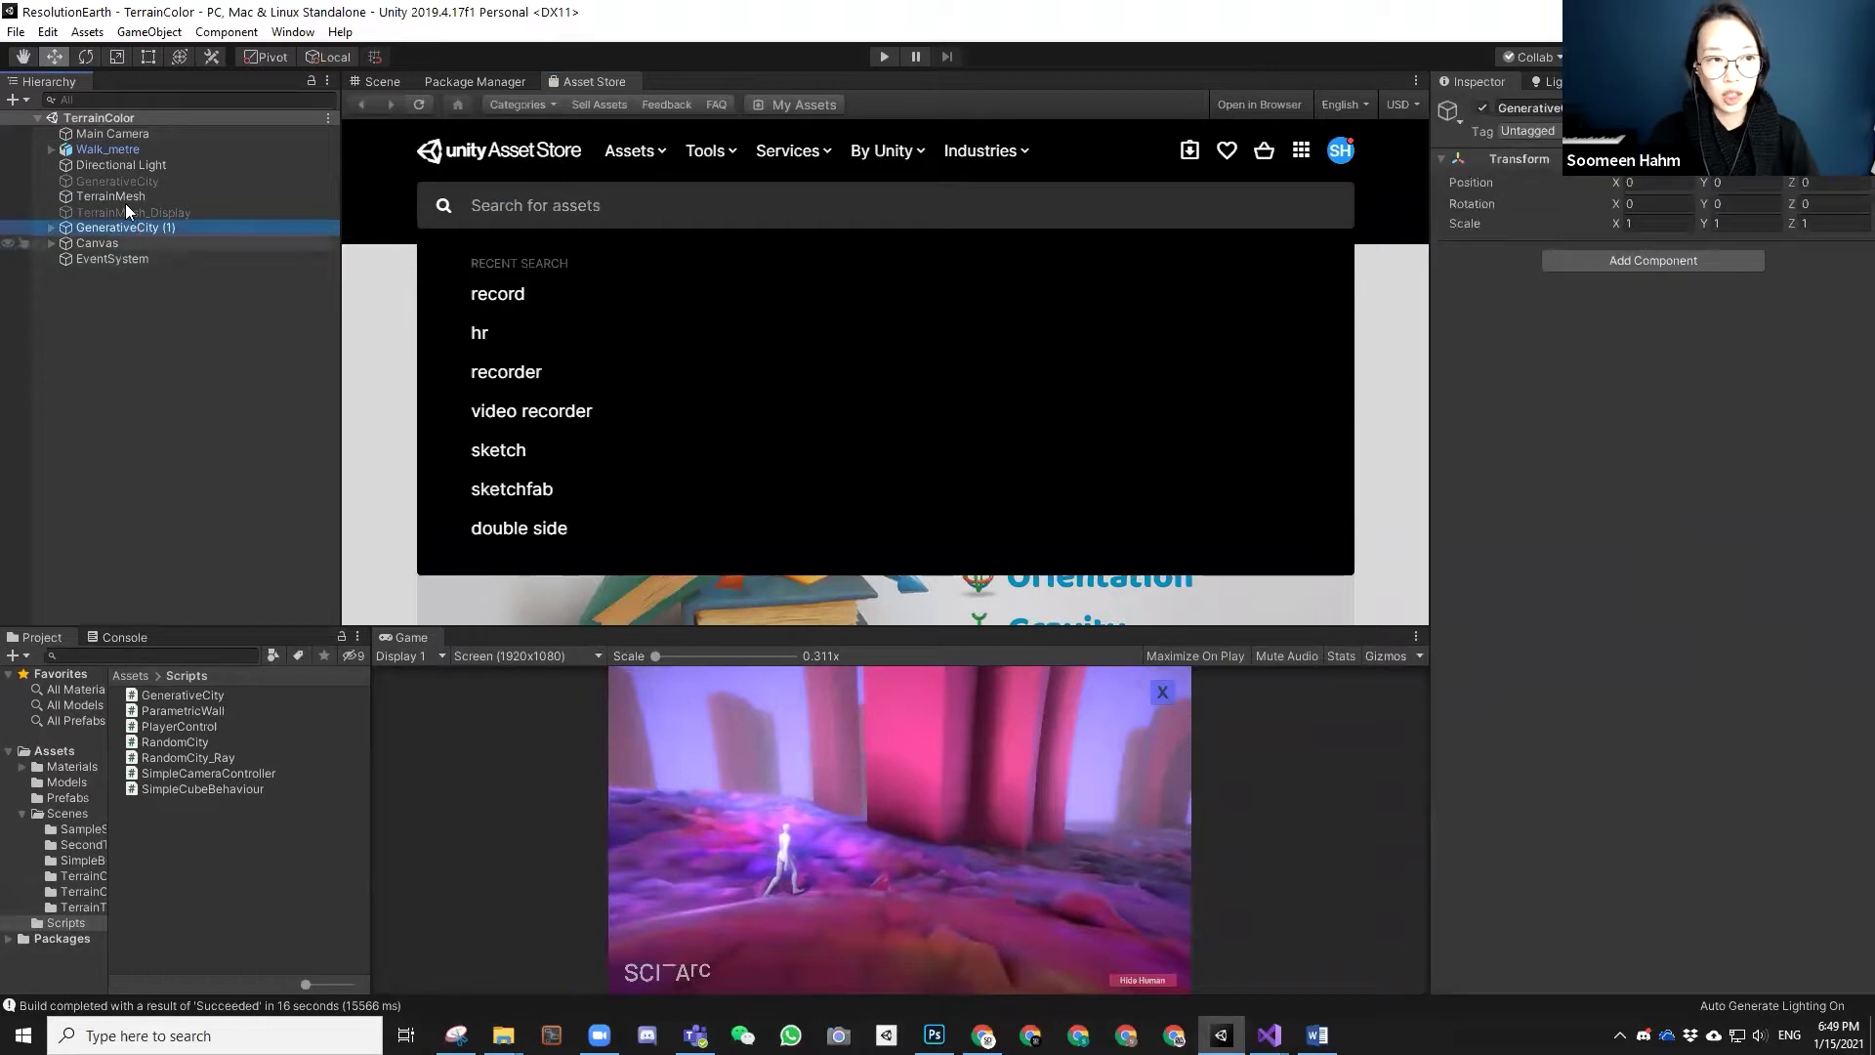
pyautogui.click(503, 208)
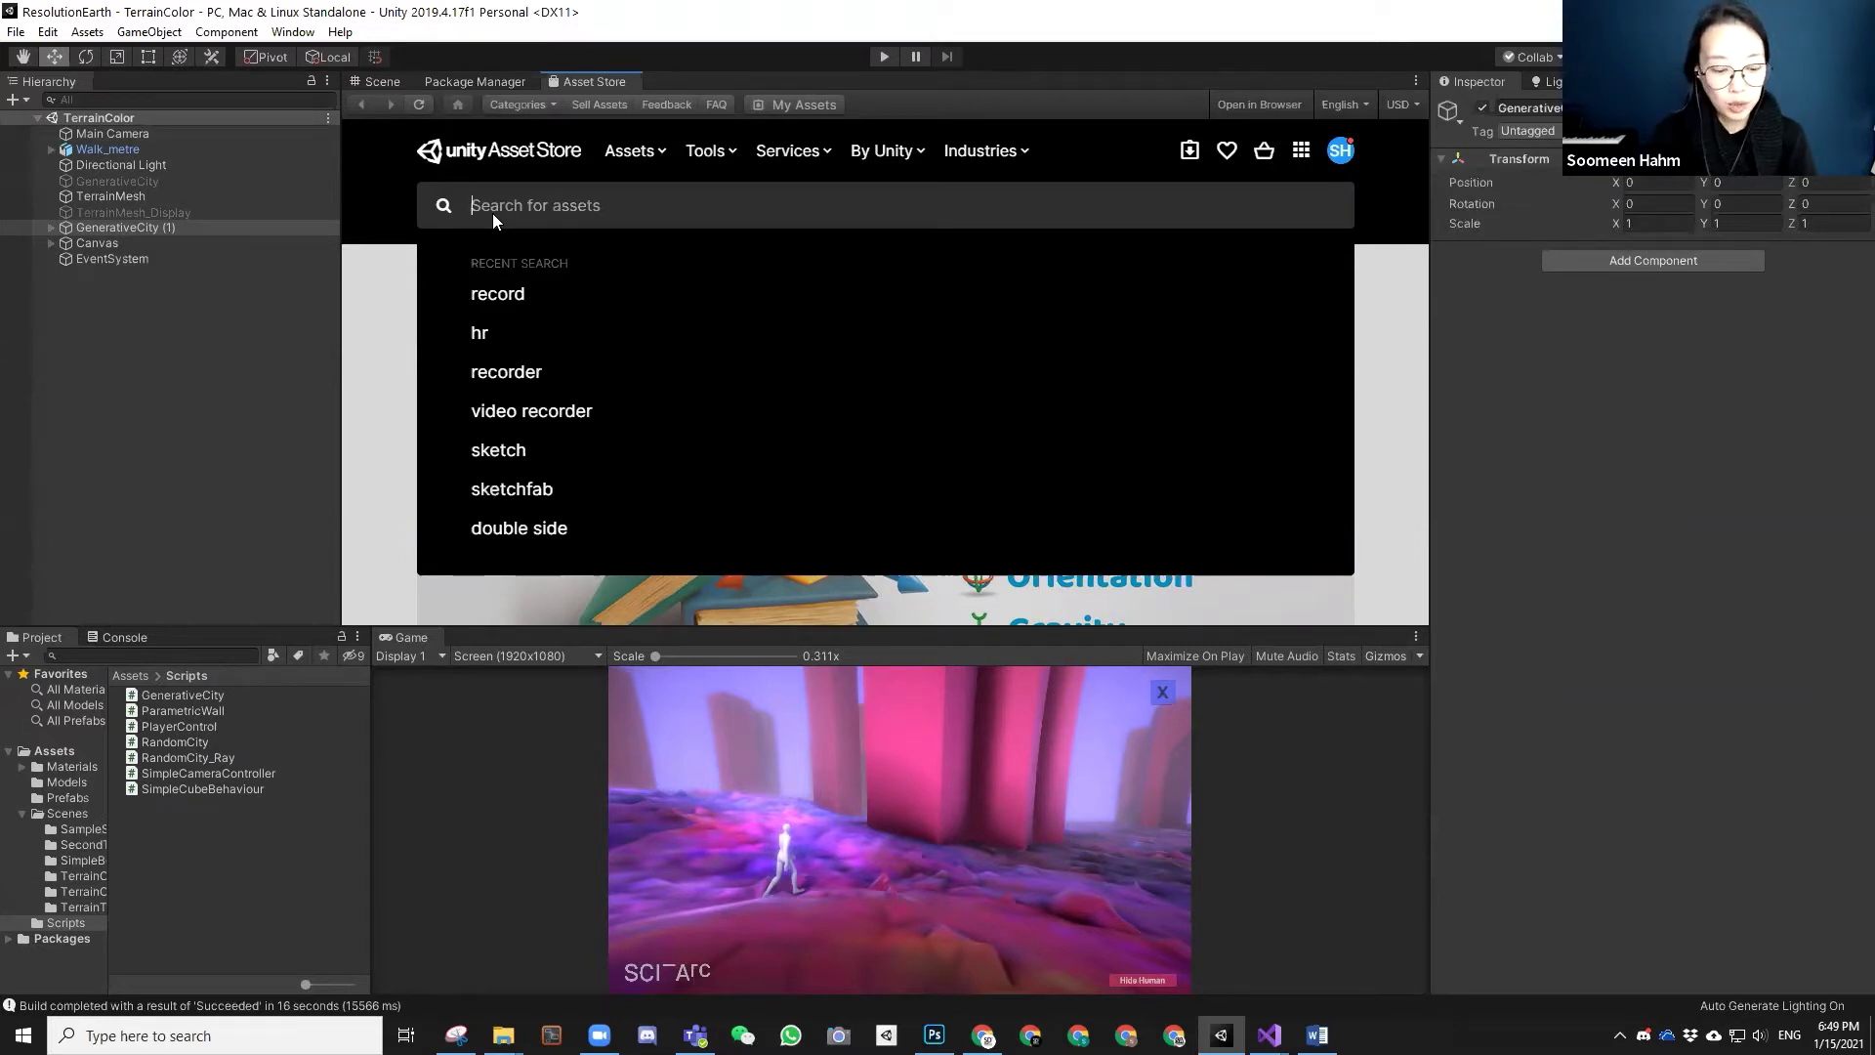
pyautogui.write('wave')
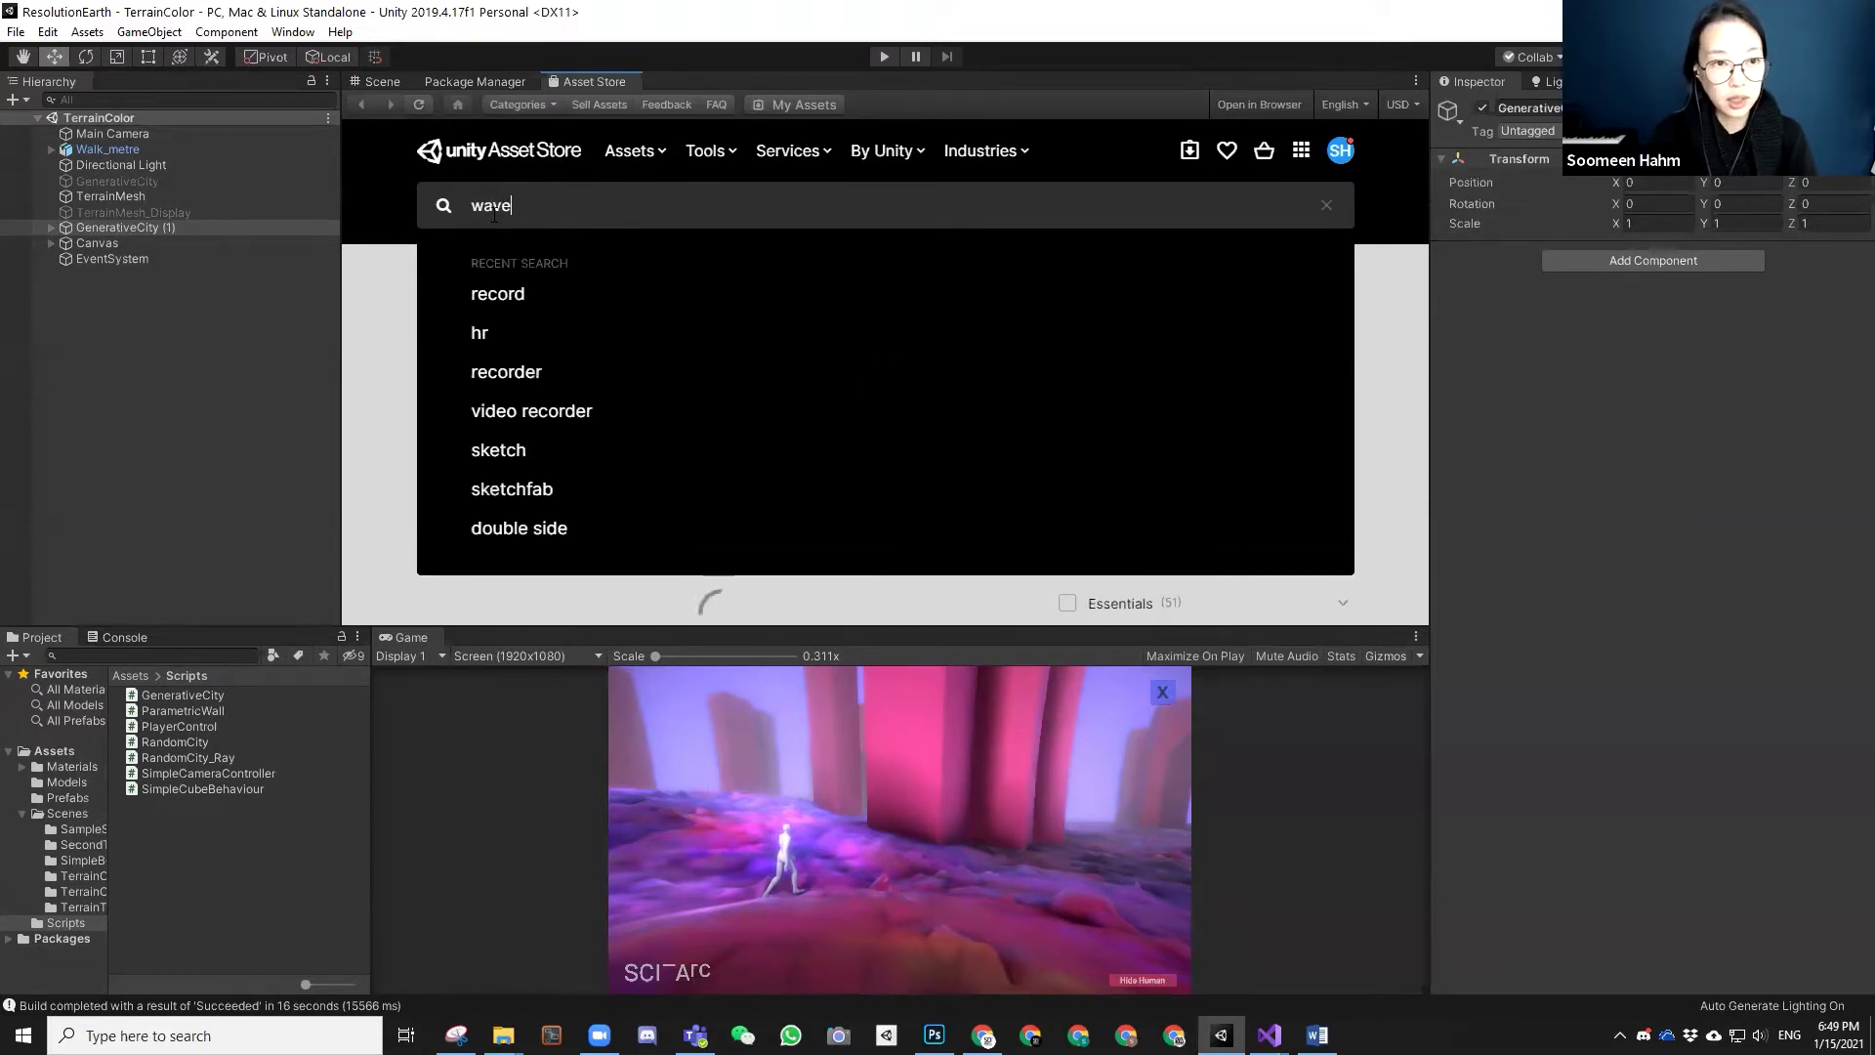
pyautogui.write('front')
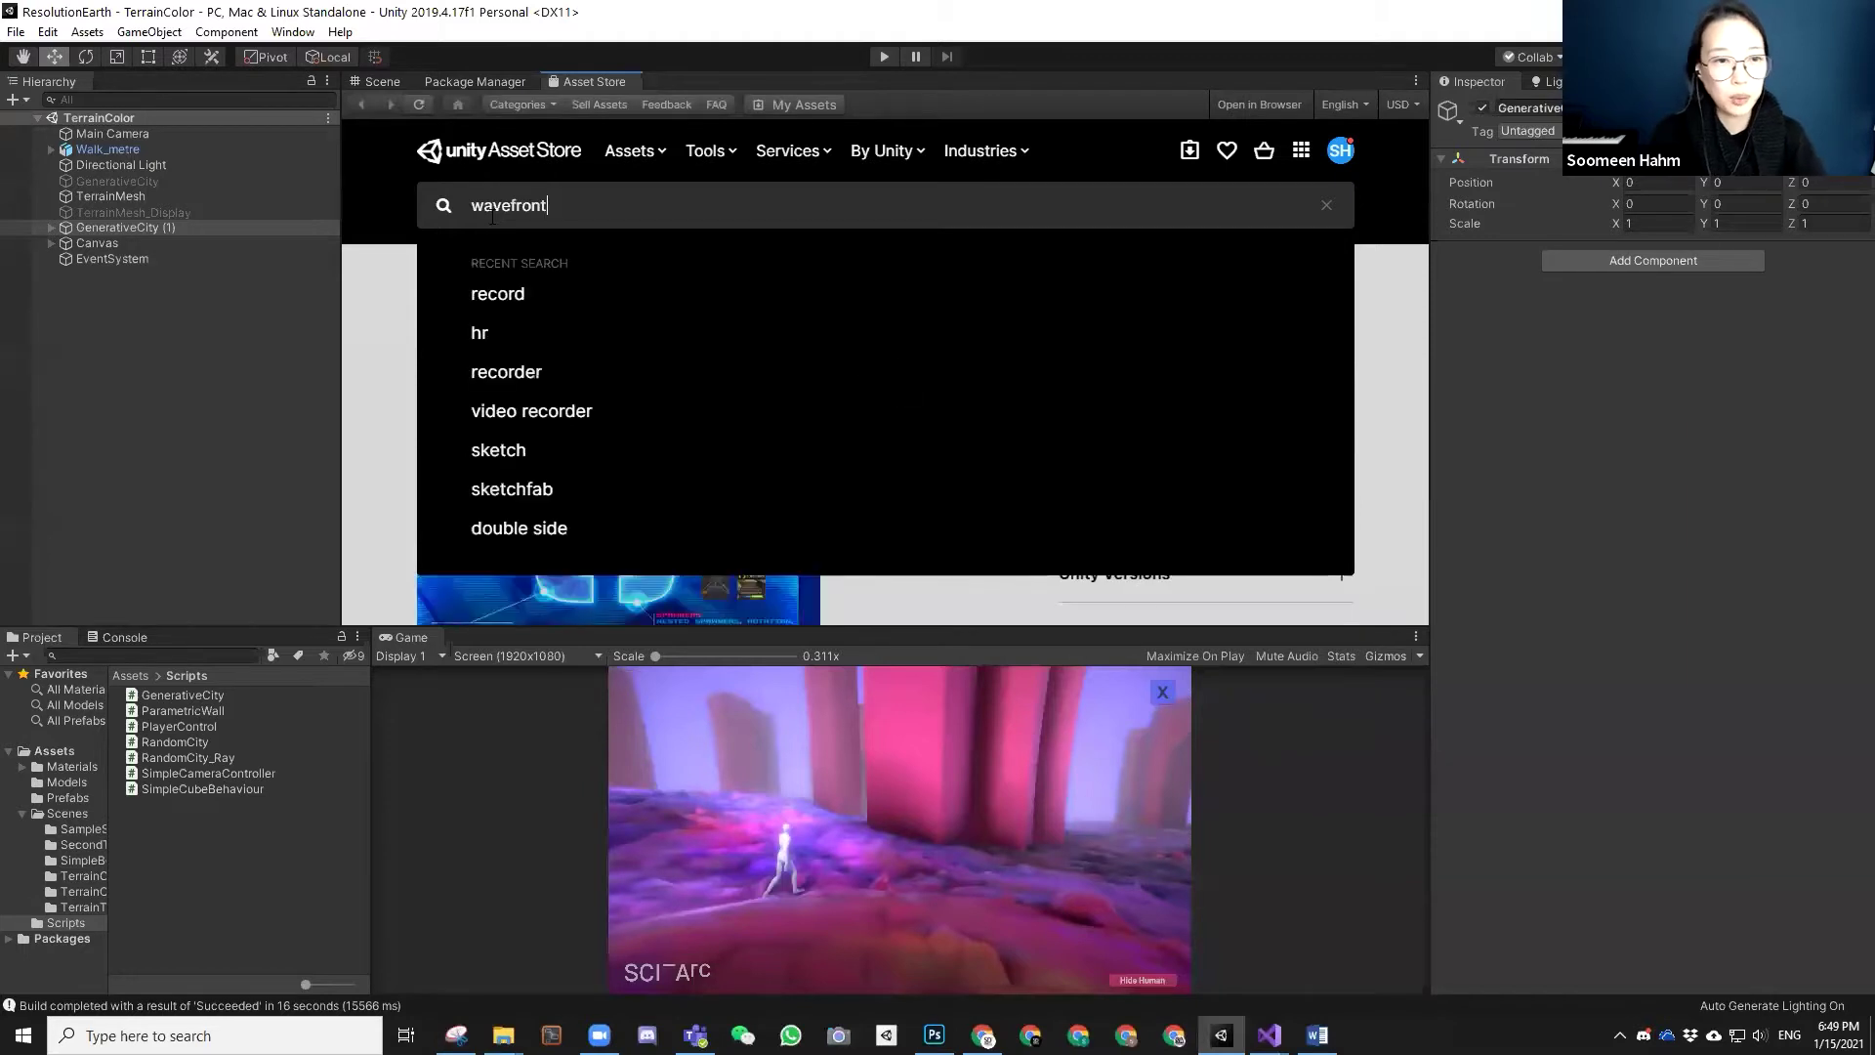
pyautogui.press('Return')
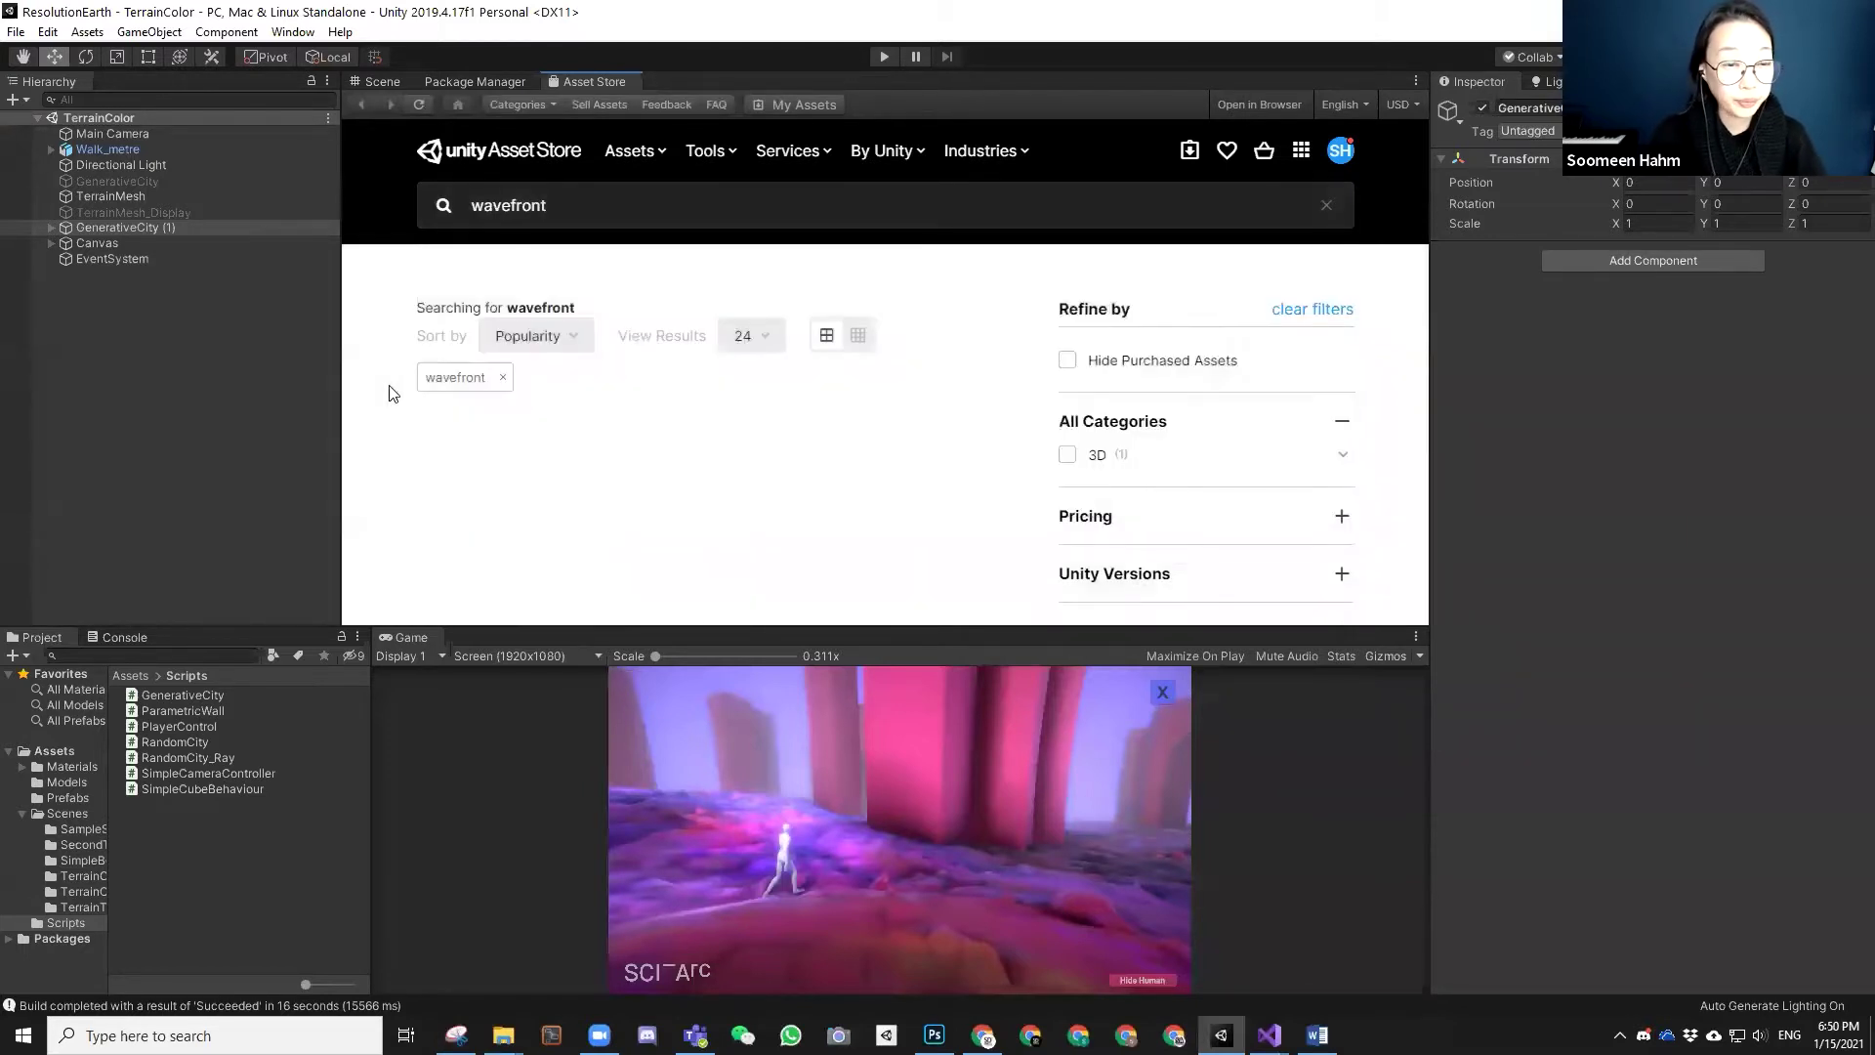
pyautogui.scroll(-3, 733, 379)
pyautogui.scroll(-3, 738, 353)
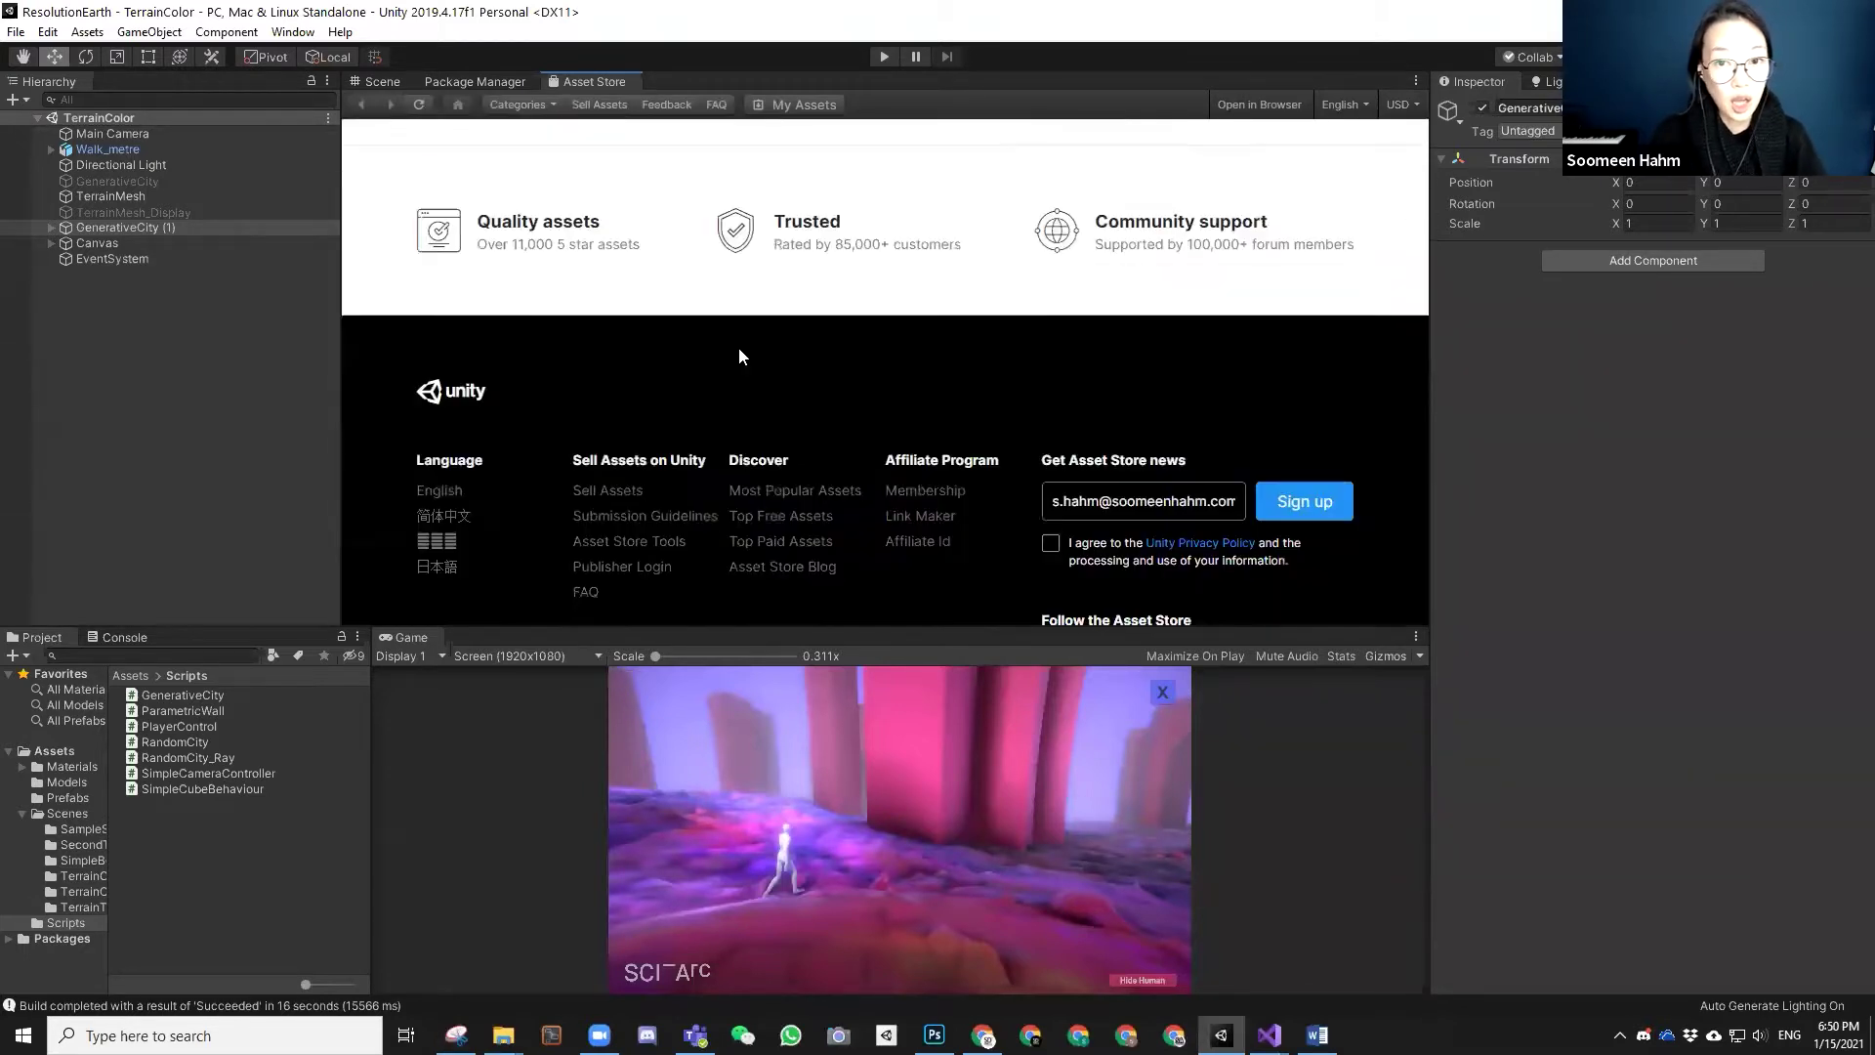
pyautogui.scroll(3, 739, 352)
pyautogui.scroll(3, 733, 381)
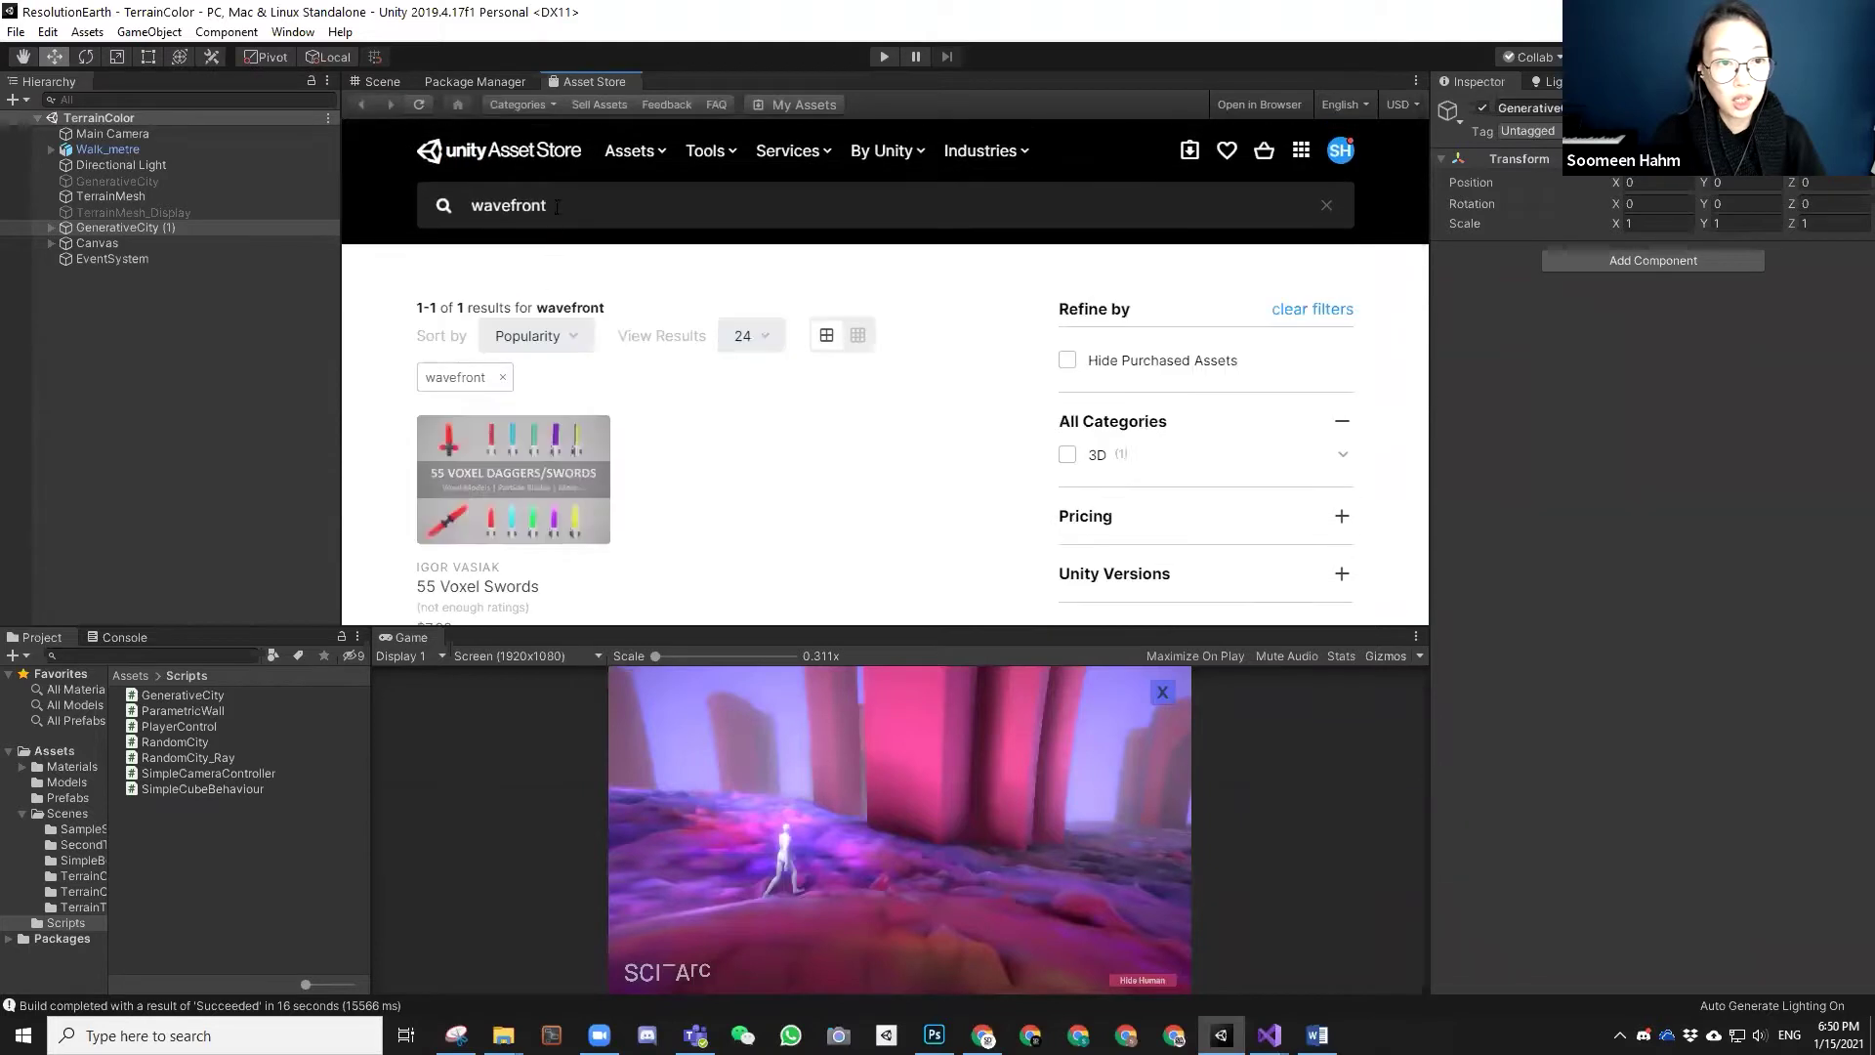
pyautogui.click(431, 205)
pyautogui.hotkey('ctrl', 'a')
pyautogui.write('obj')
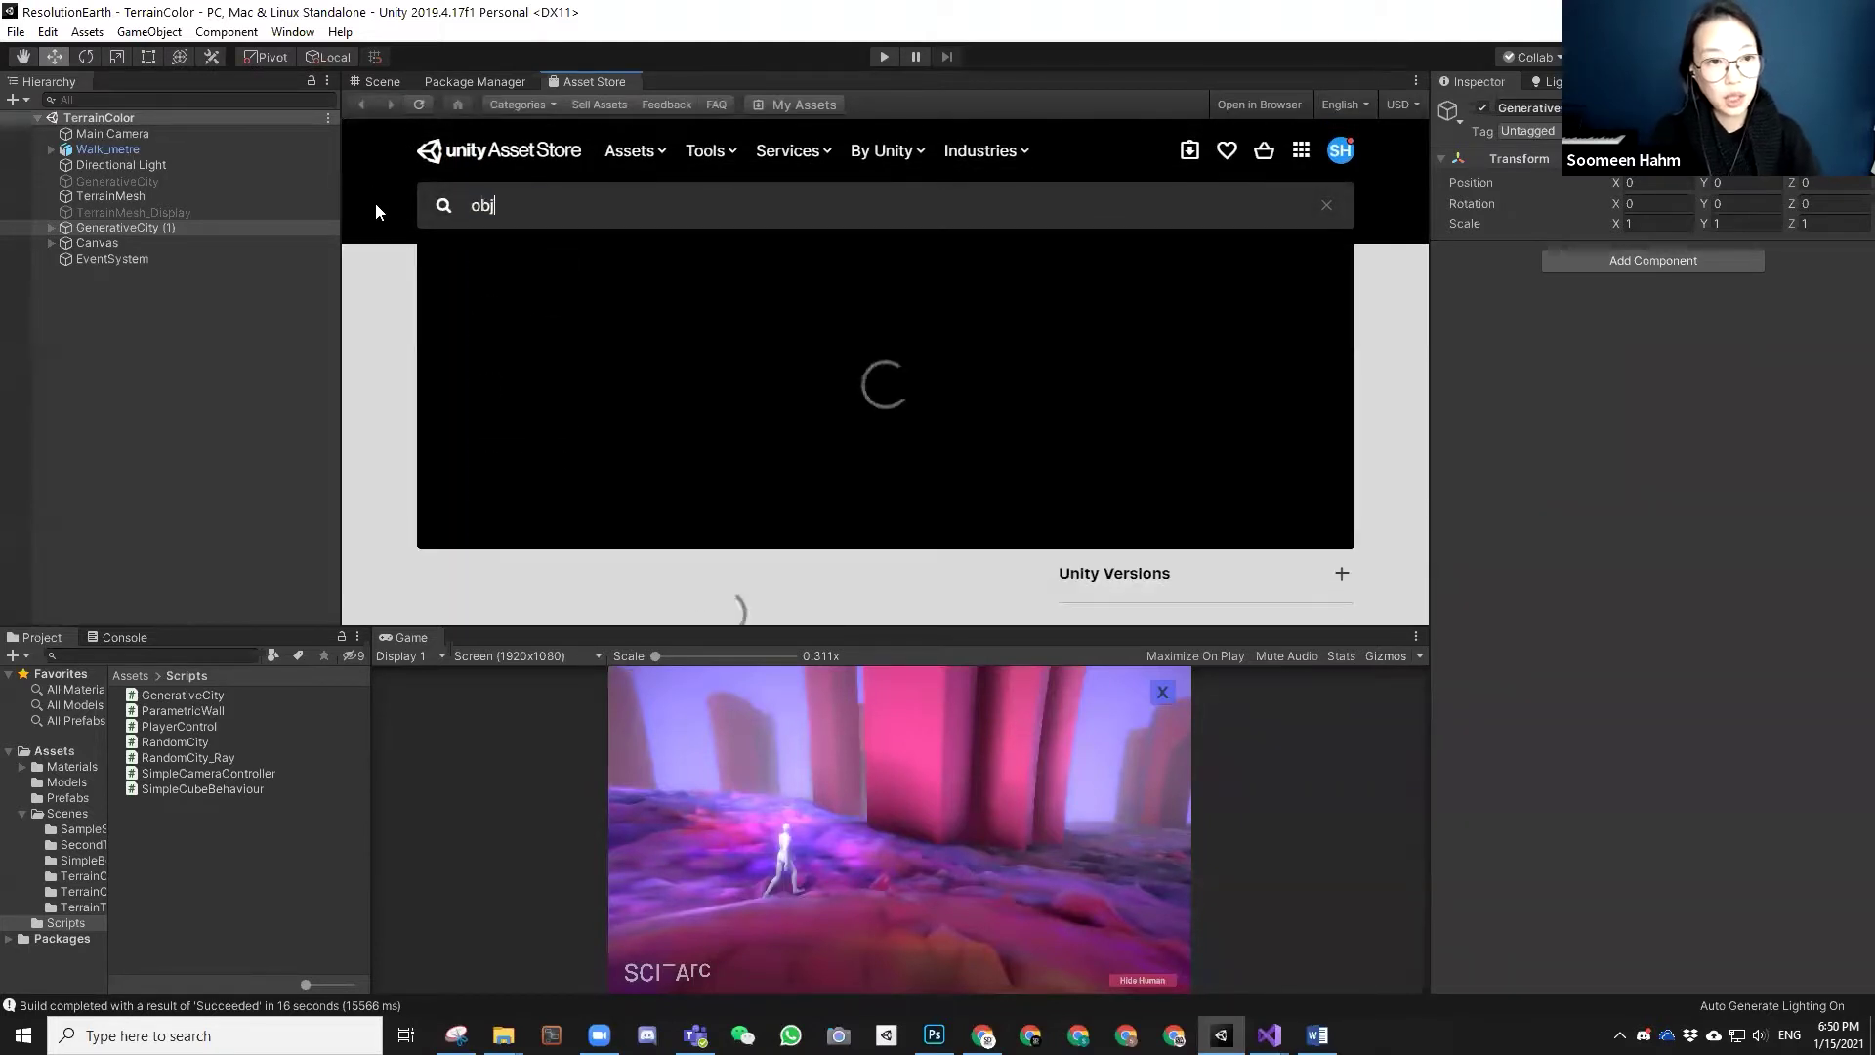
pyautogui.write(' ex')
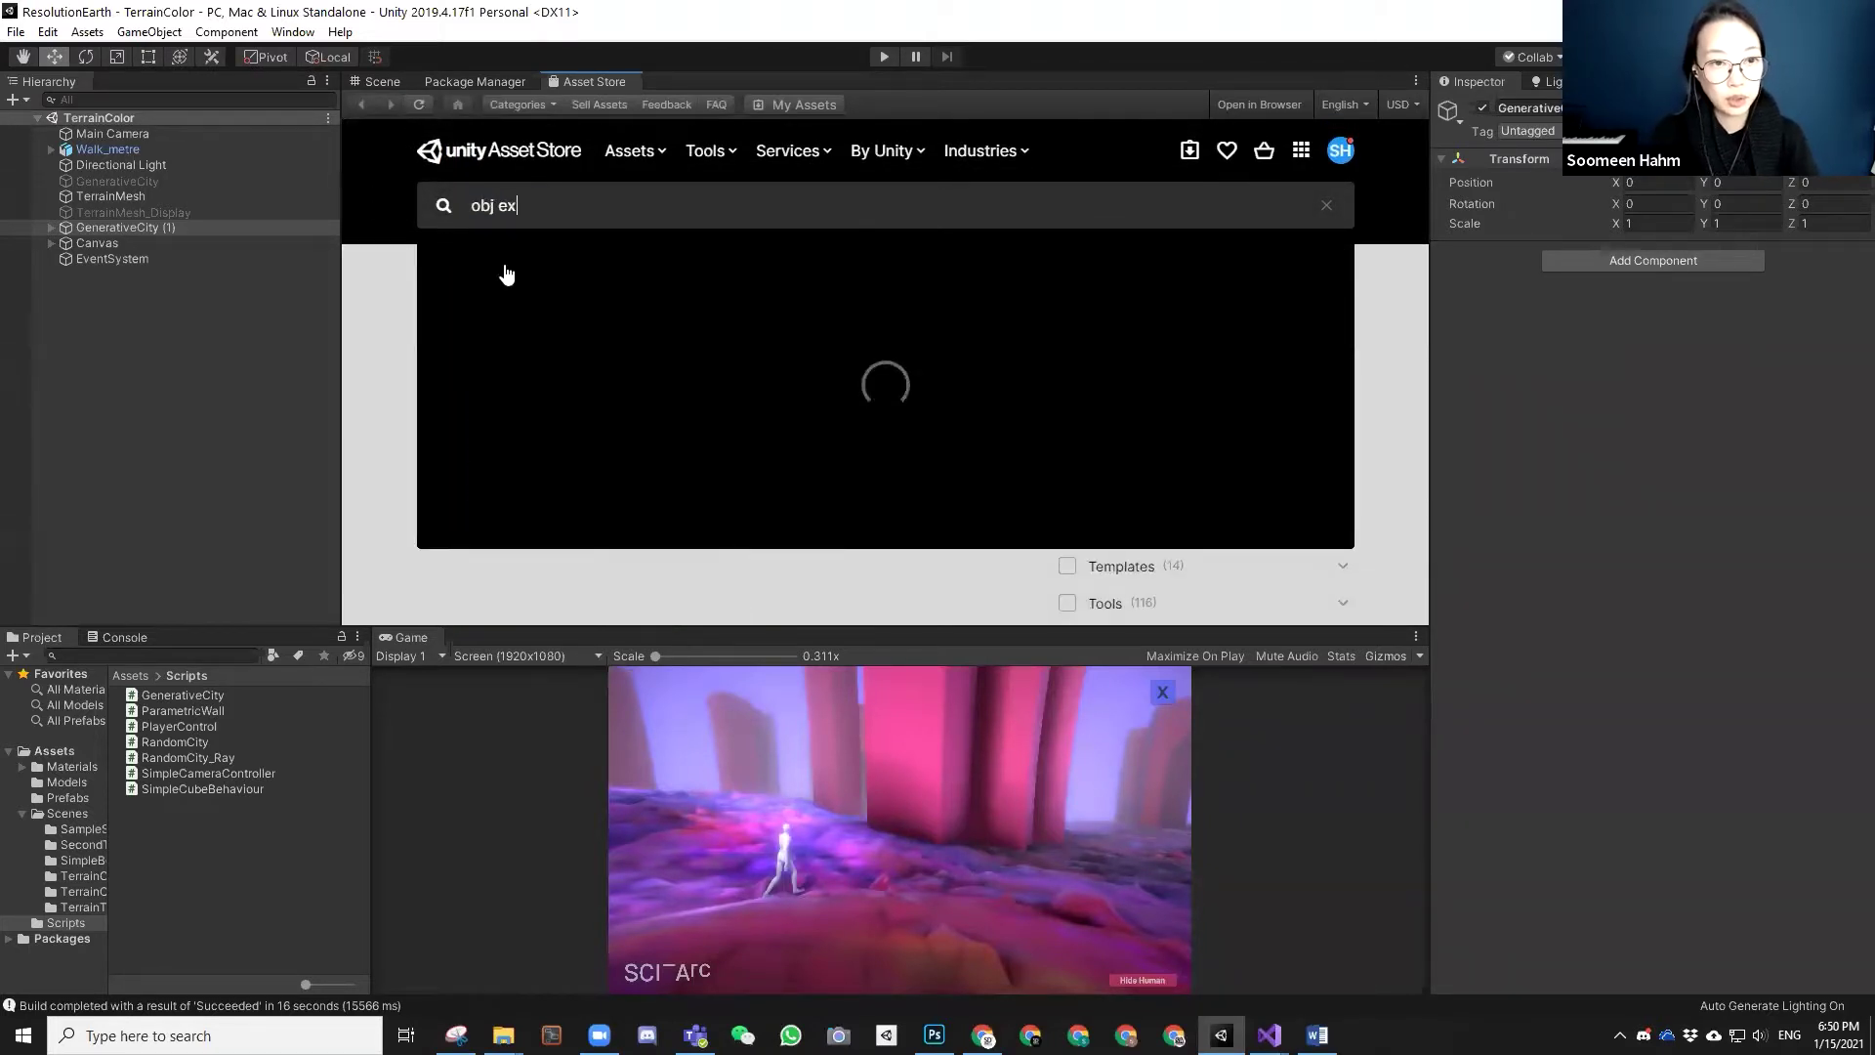
pyautogui.write('port')
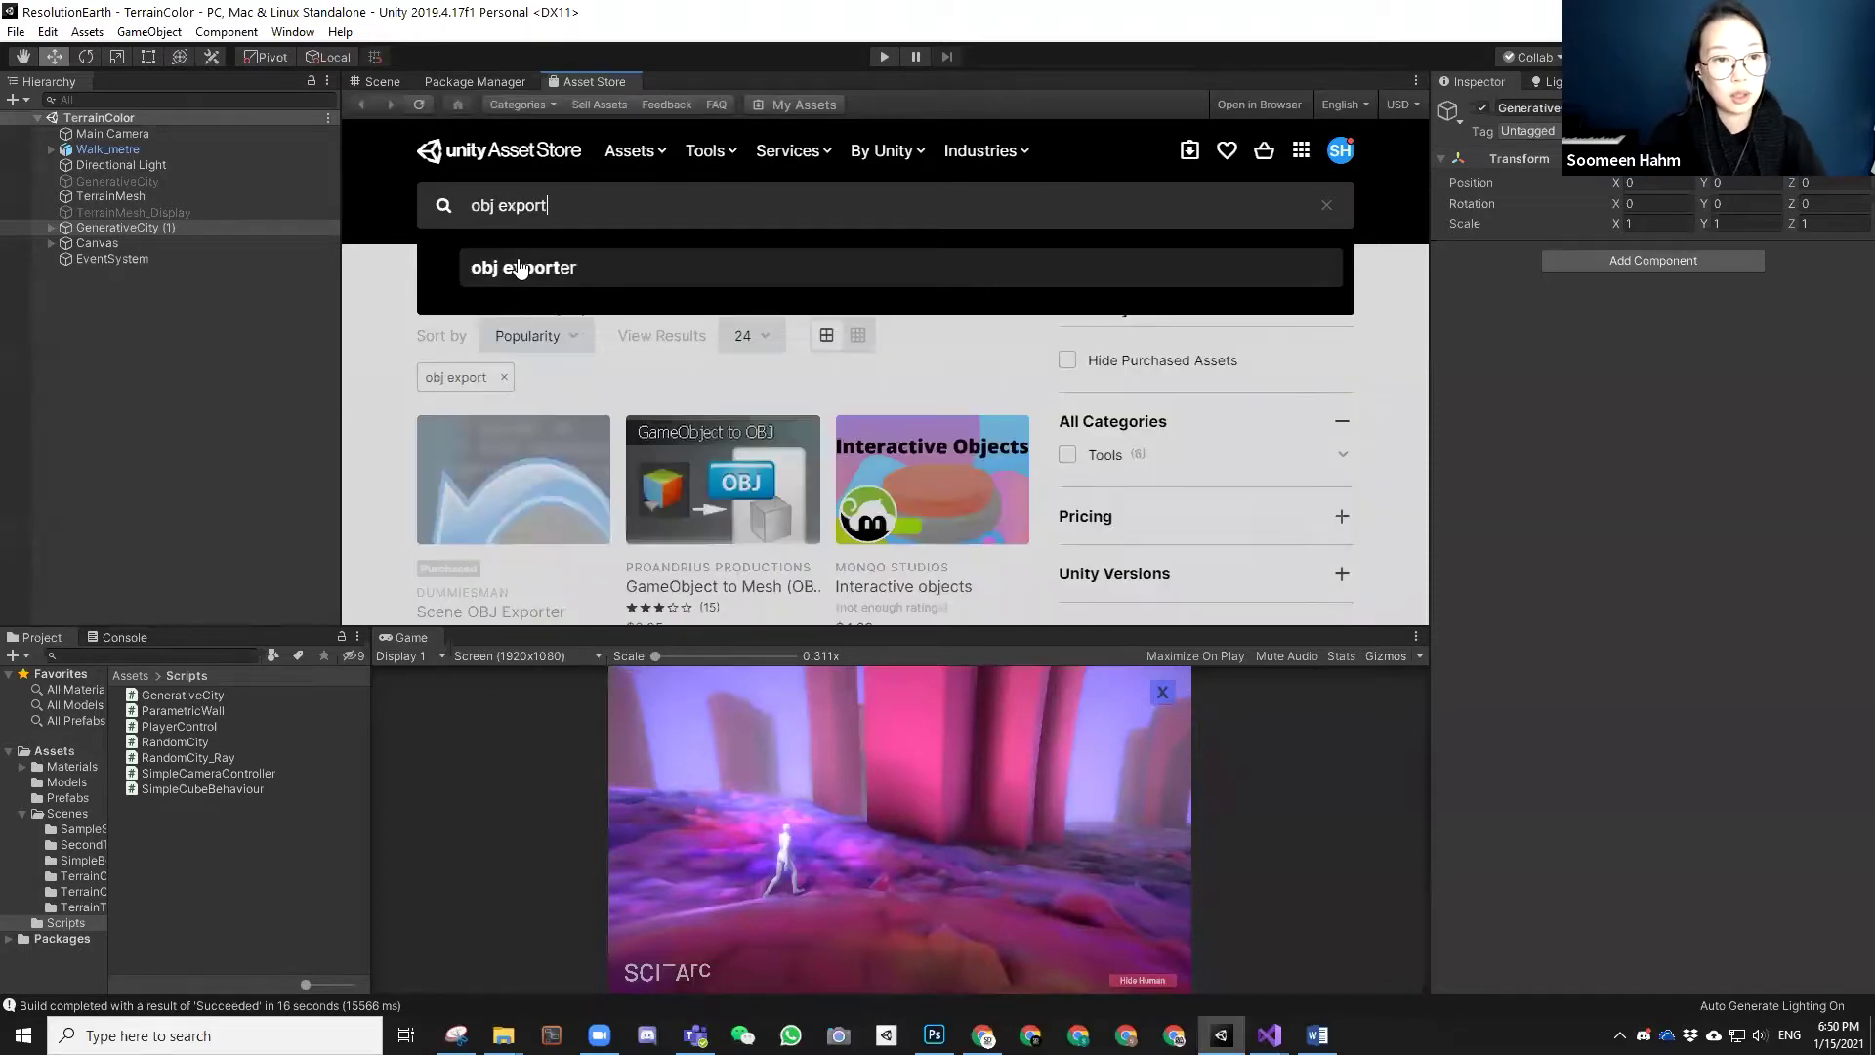
pyautogui.scroll(-2, 545, 330)
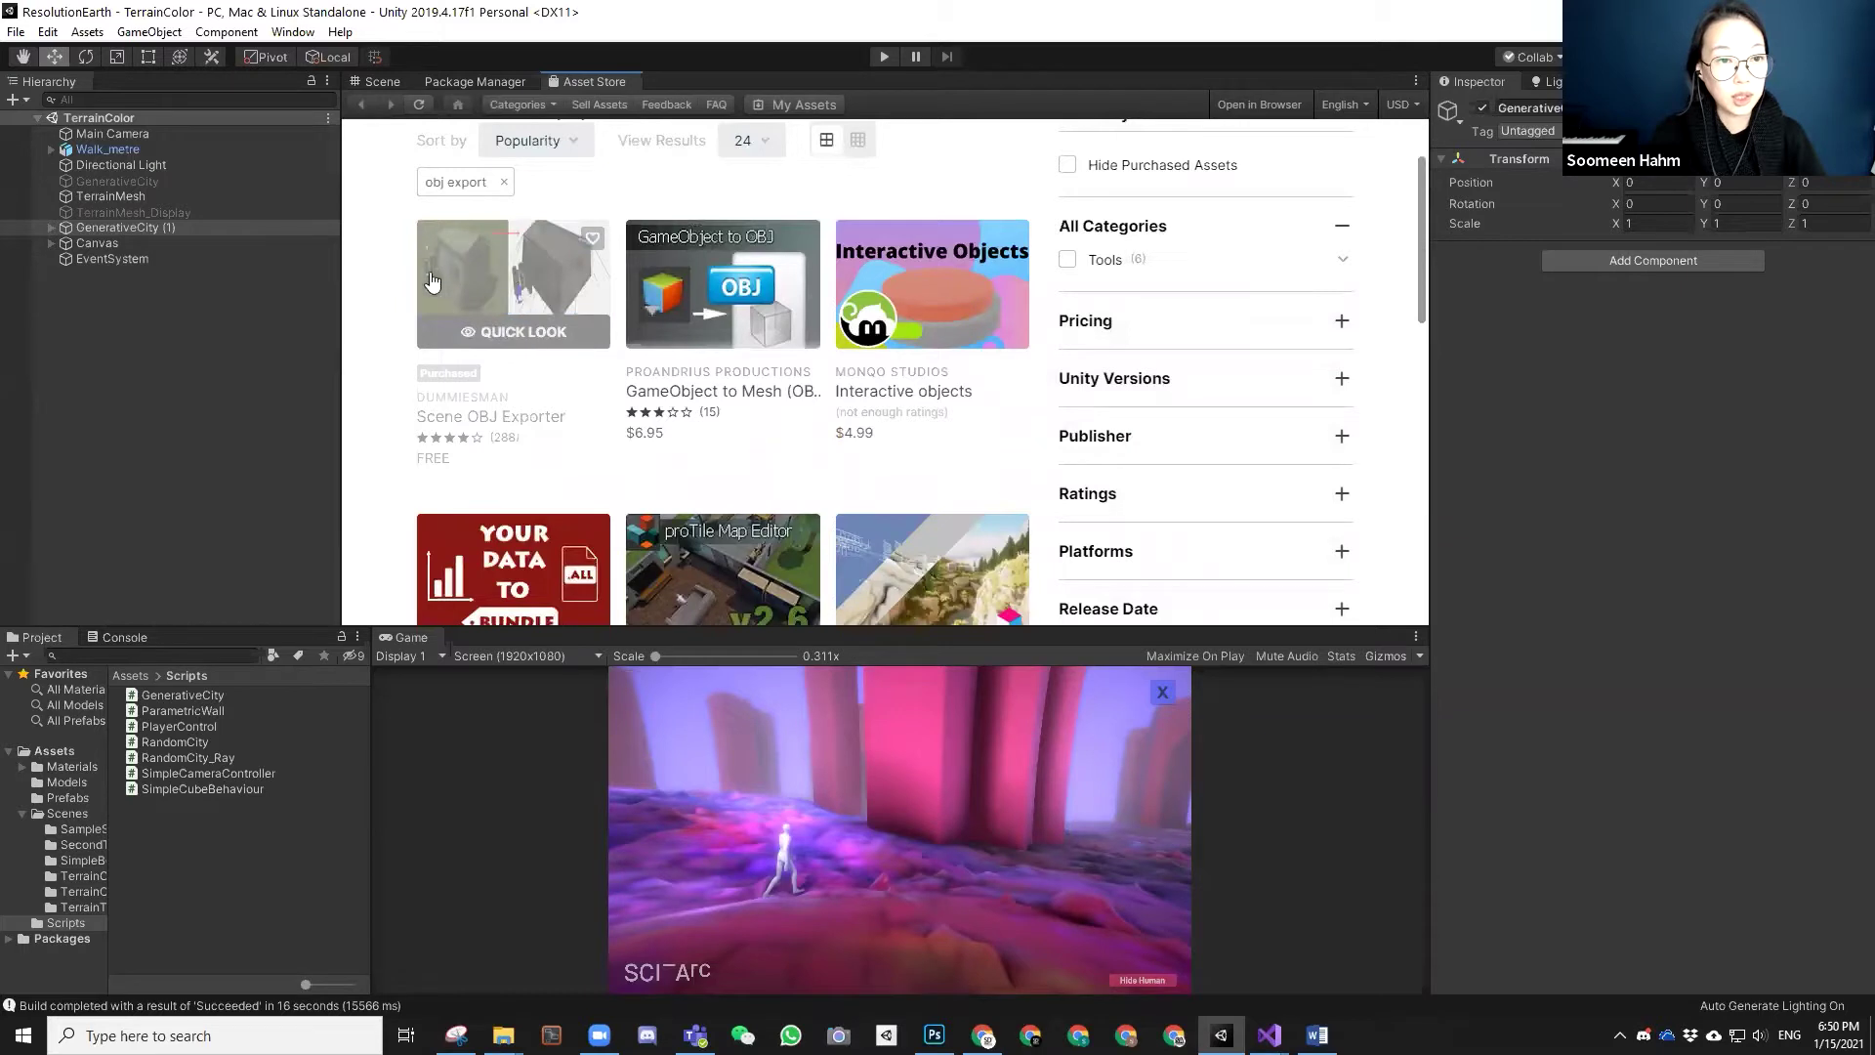
# - Import all Scene OBJ Exporter package files, allowing the automatic script API upgrade
pyautogui.click(473, 427)
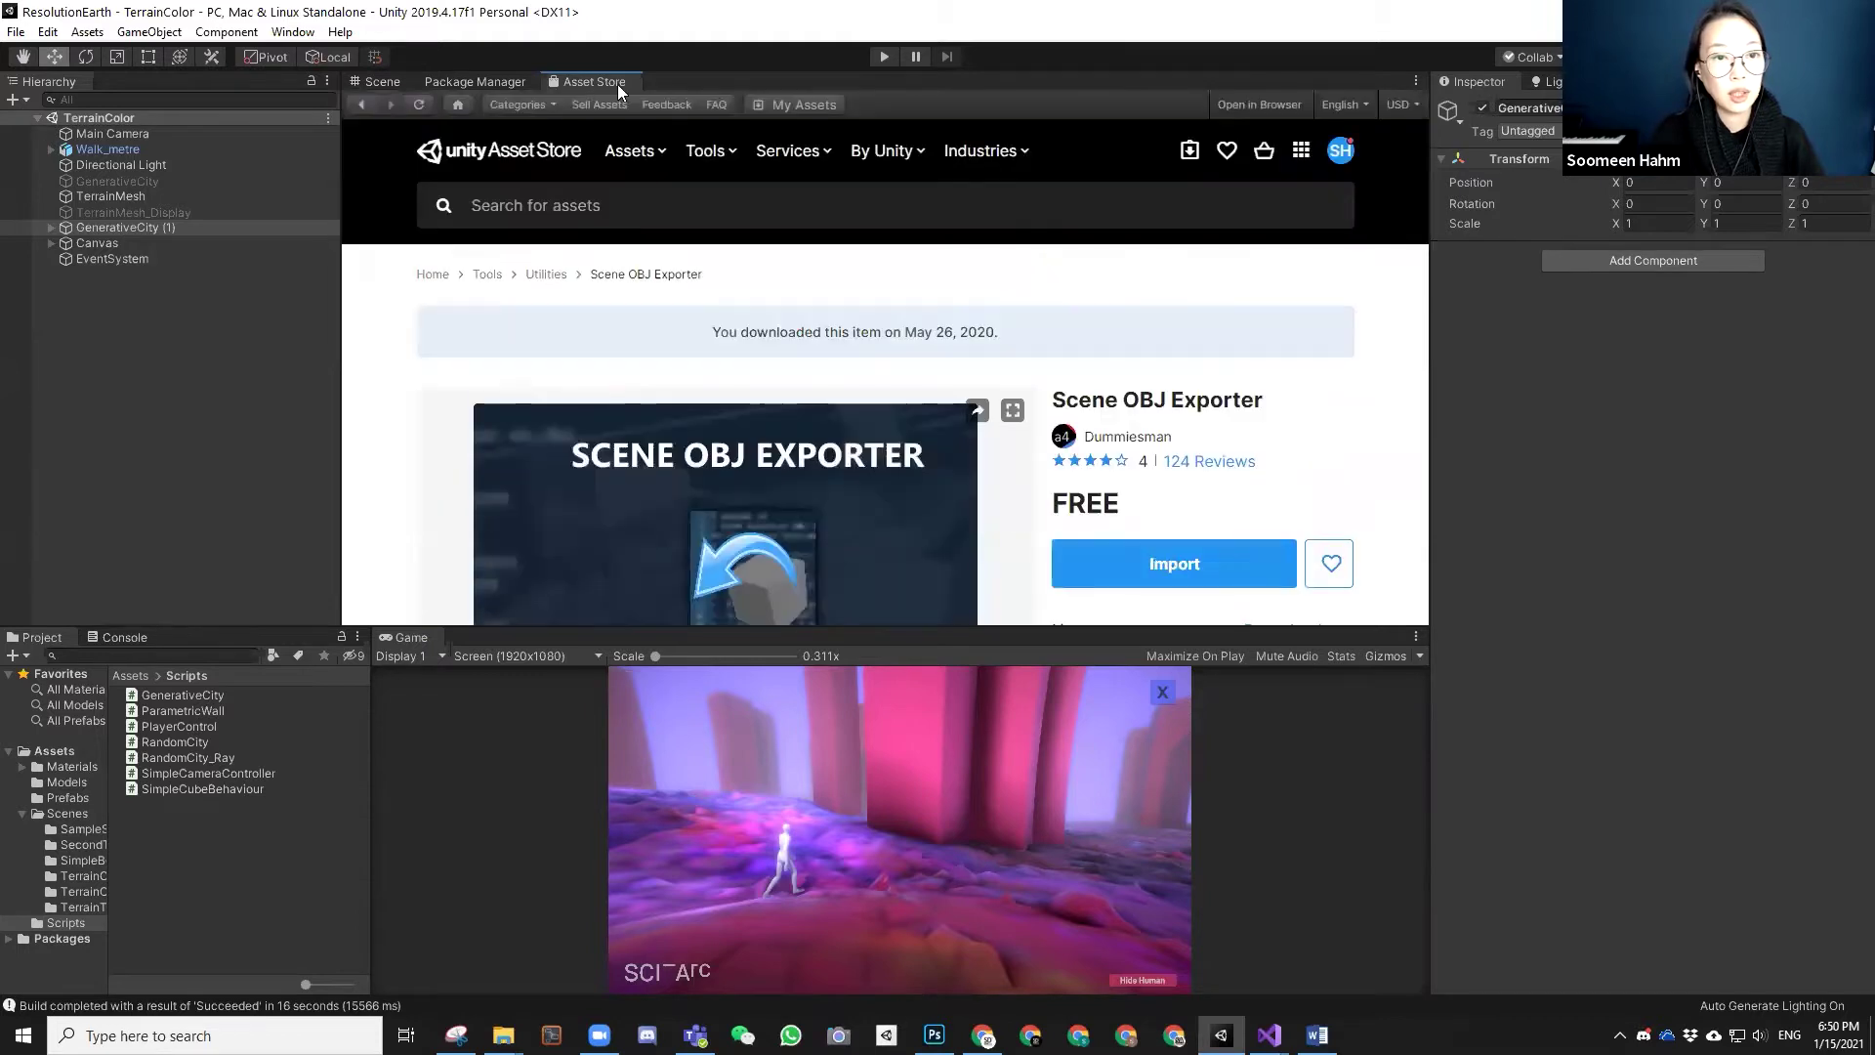
pyautogui.scroll(-2, 1165, 366)
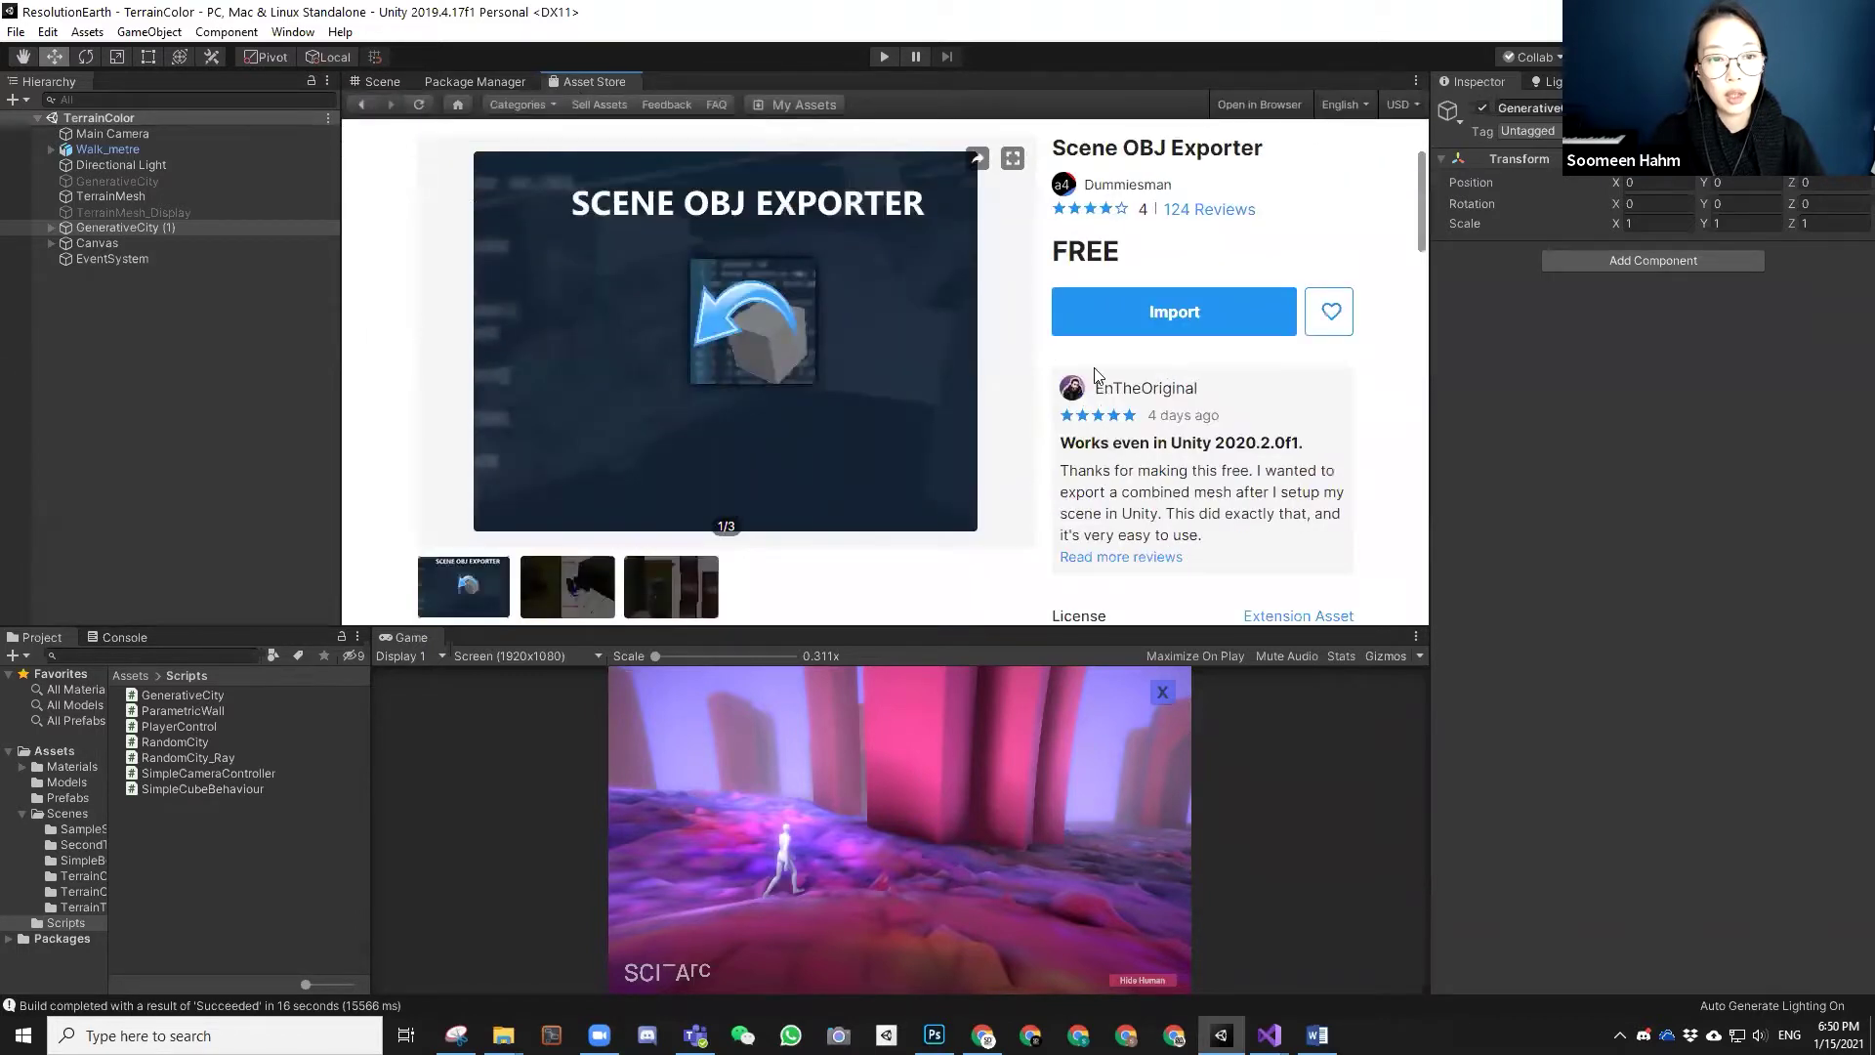
pyautogui.scroll(1, 868, 385)
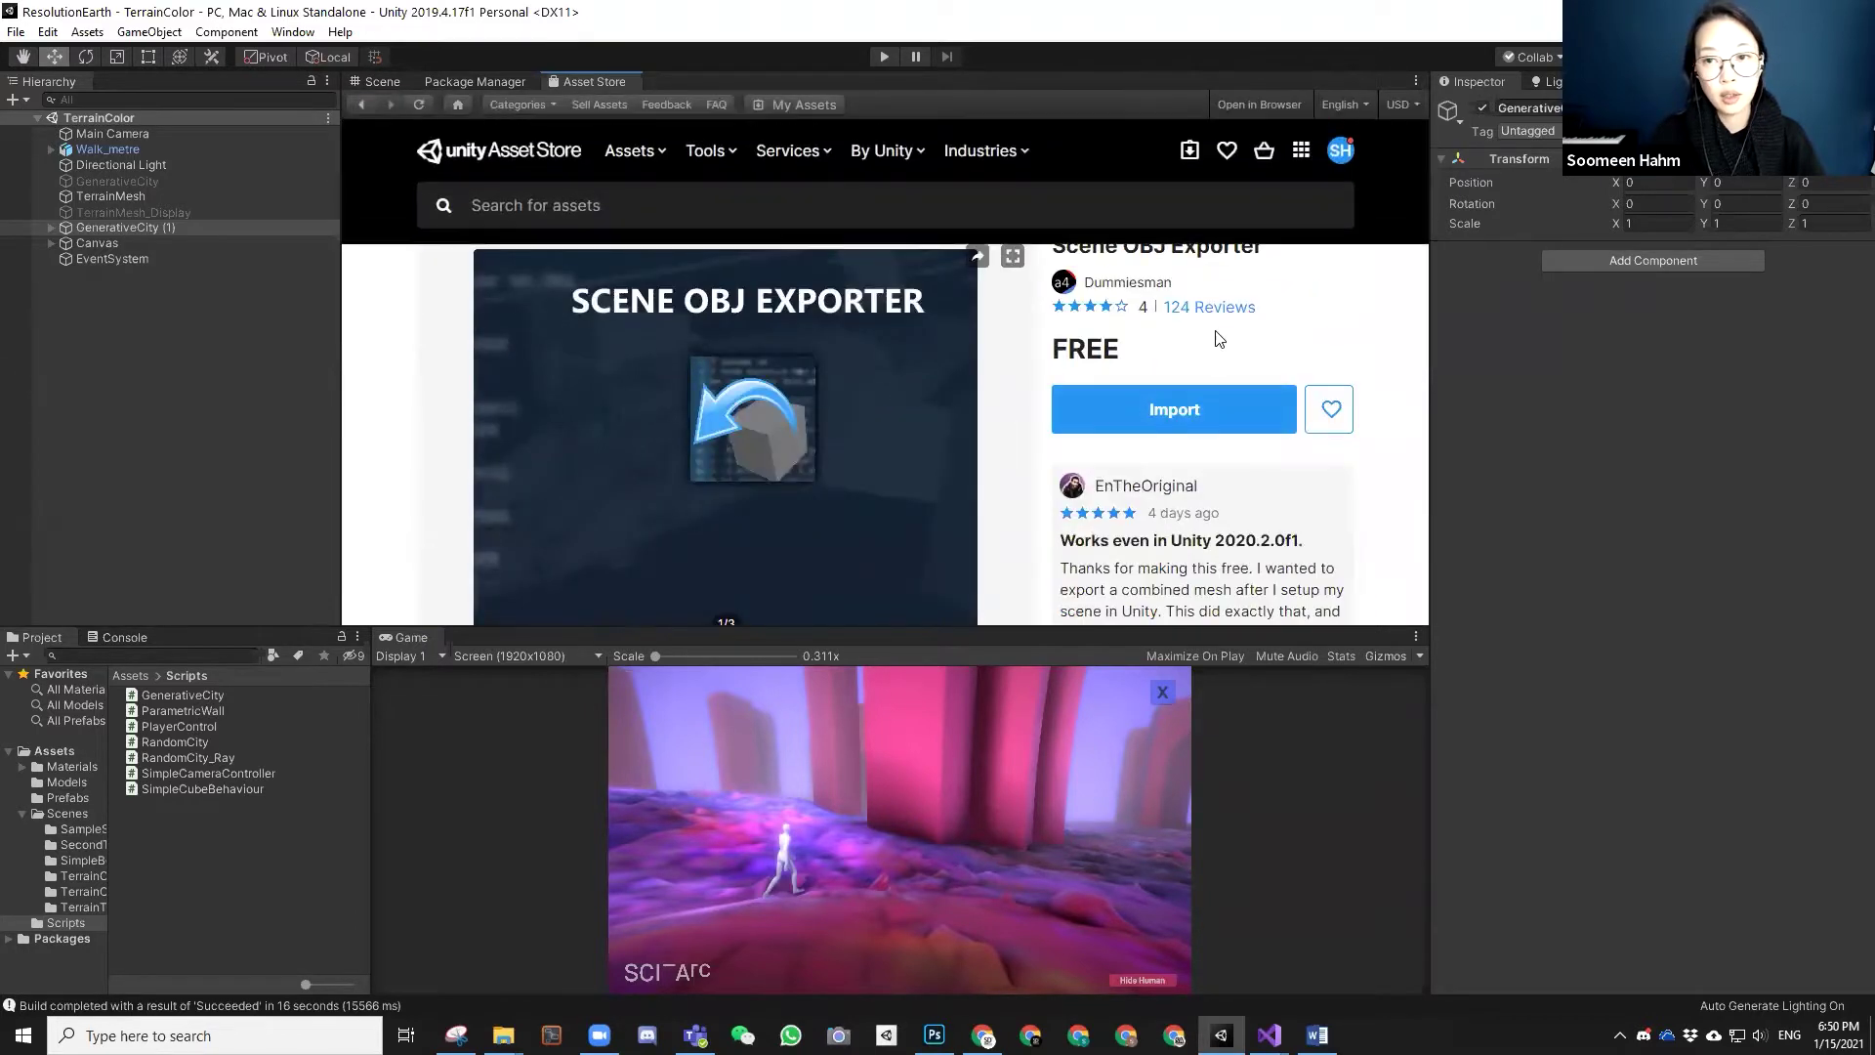
pyautogui.click(1174, 410)
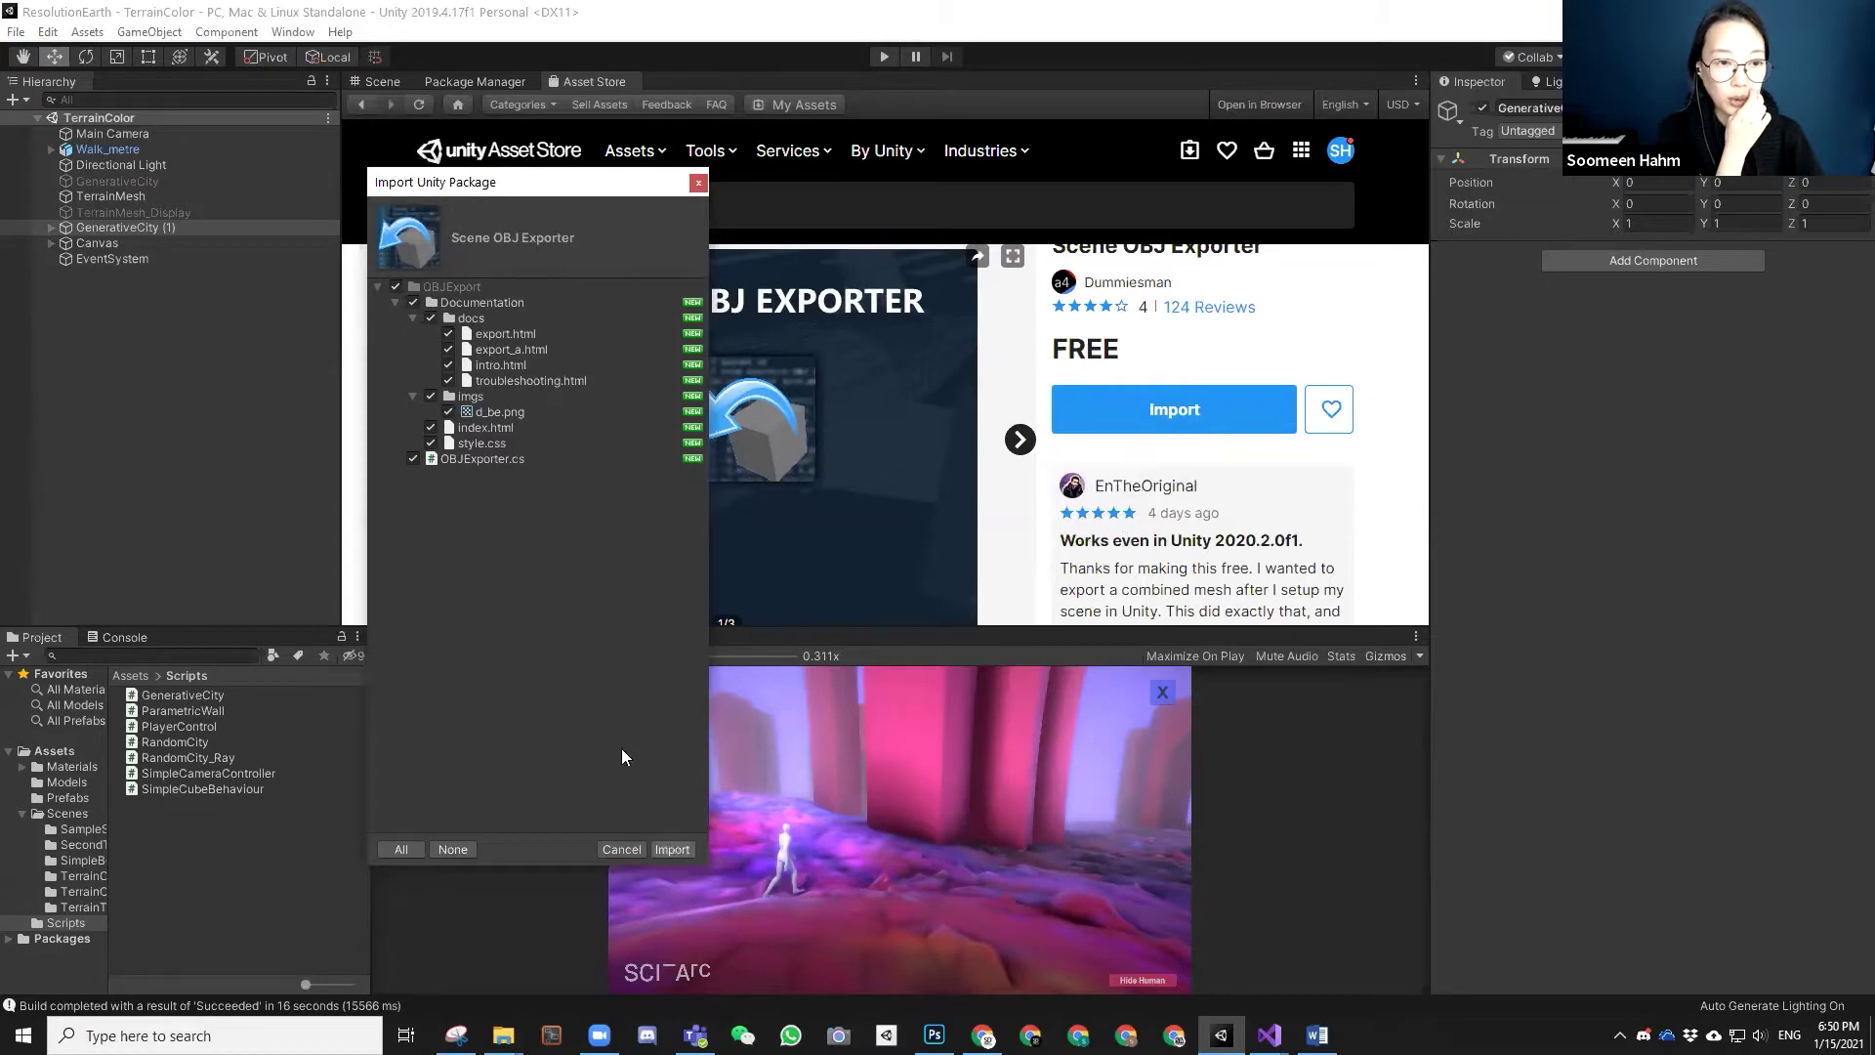
pyautogui.click(673, 849)
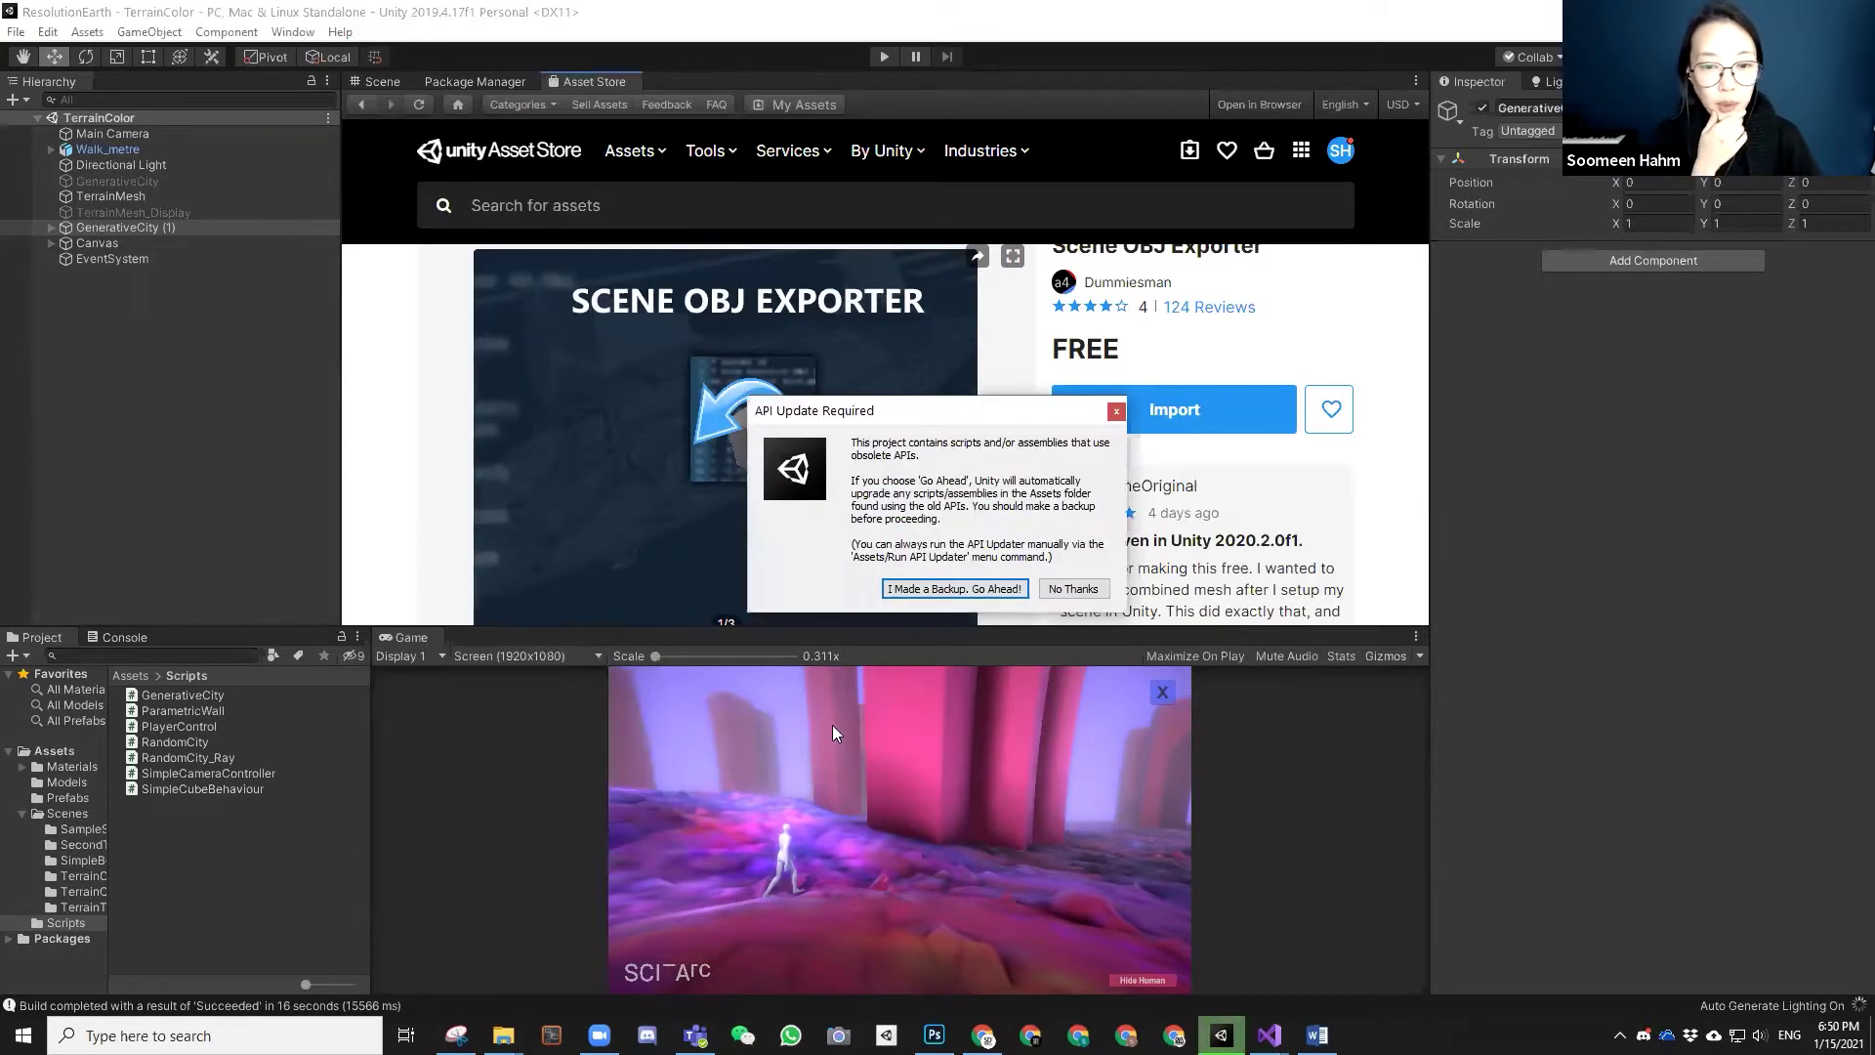
pyautogui.click(945, 589)
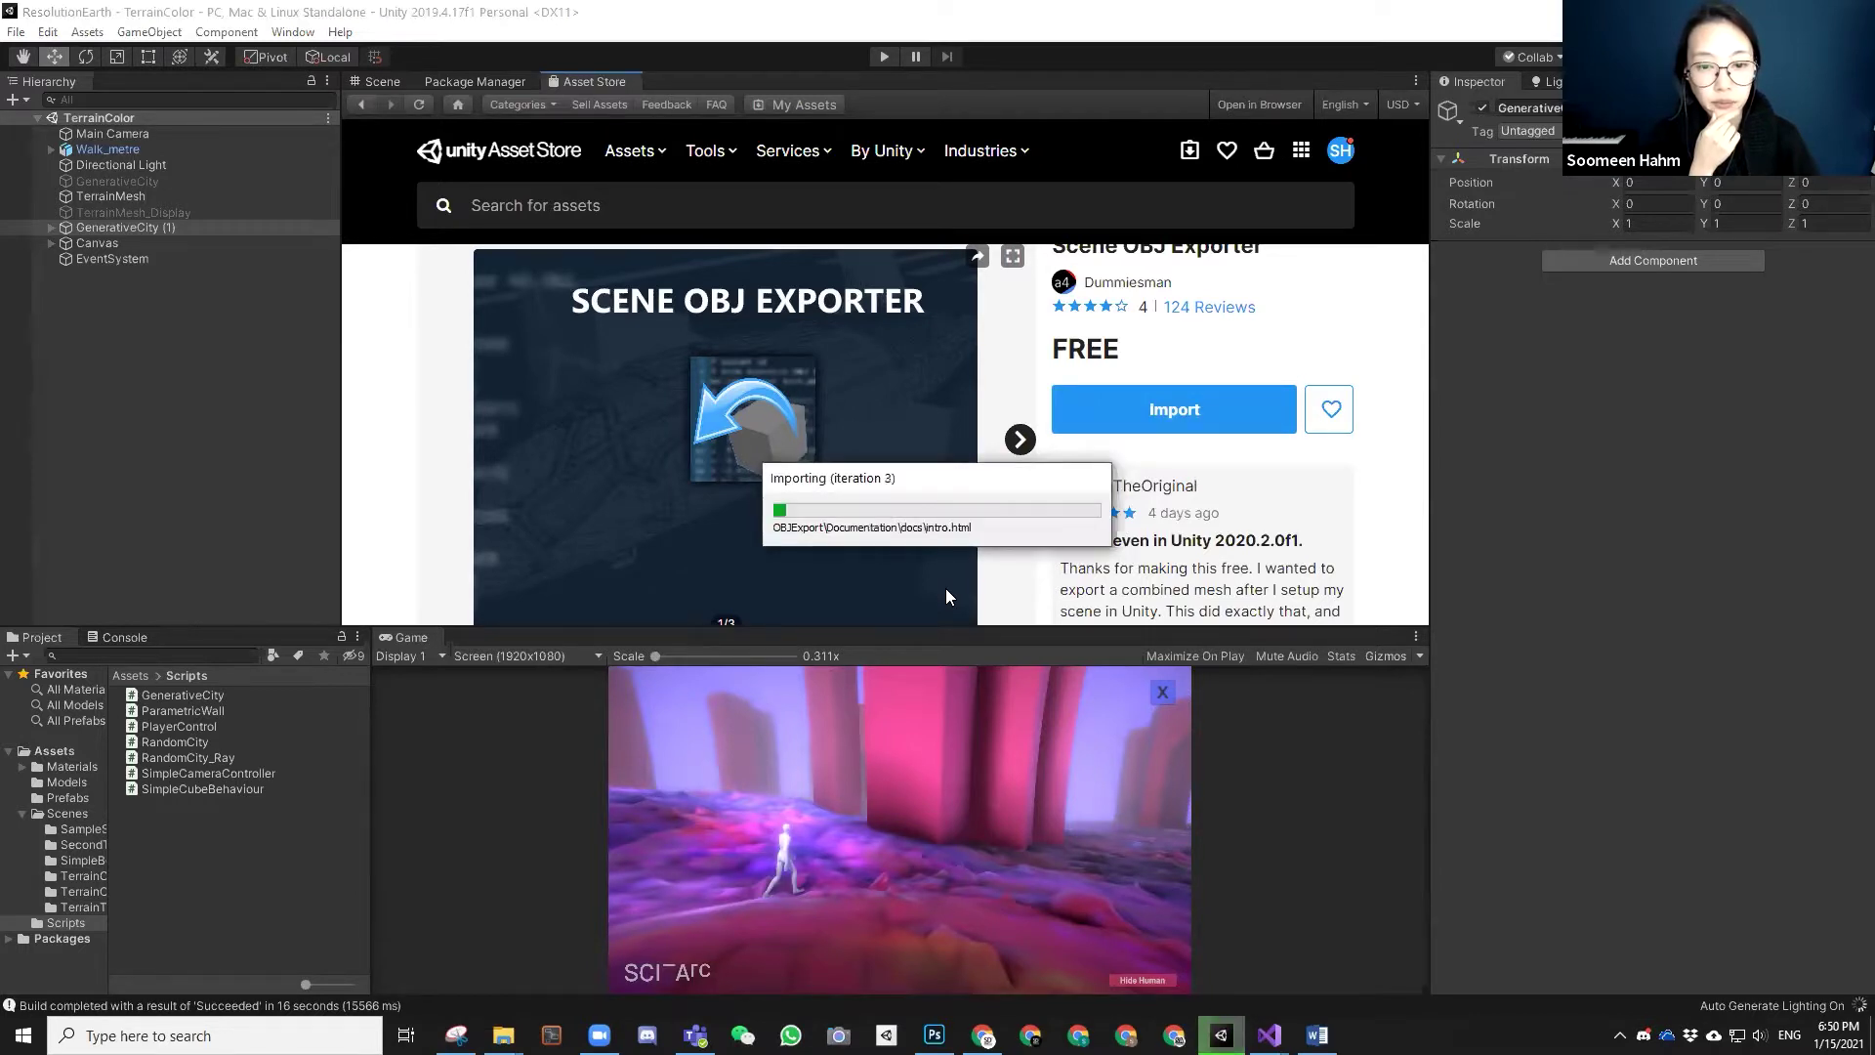
# - Switch to the Scene view, orbit until the SCI terrain text reads clearly, and open the File menu
pyautogui.click(375, 84)
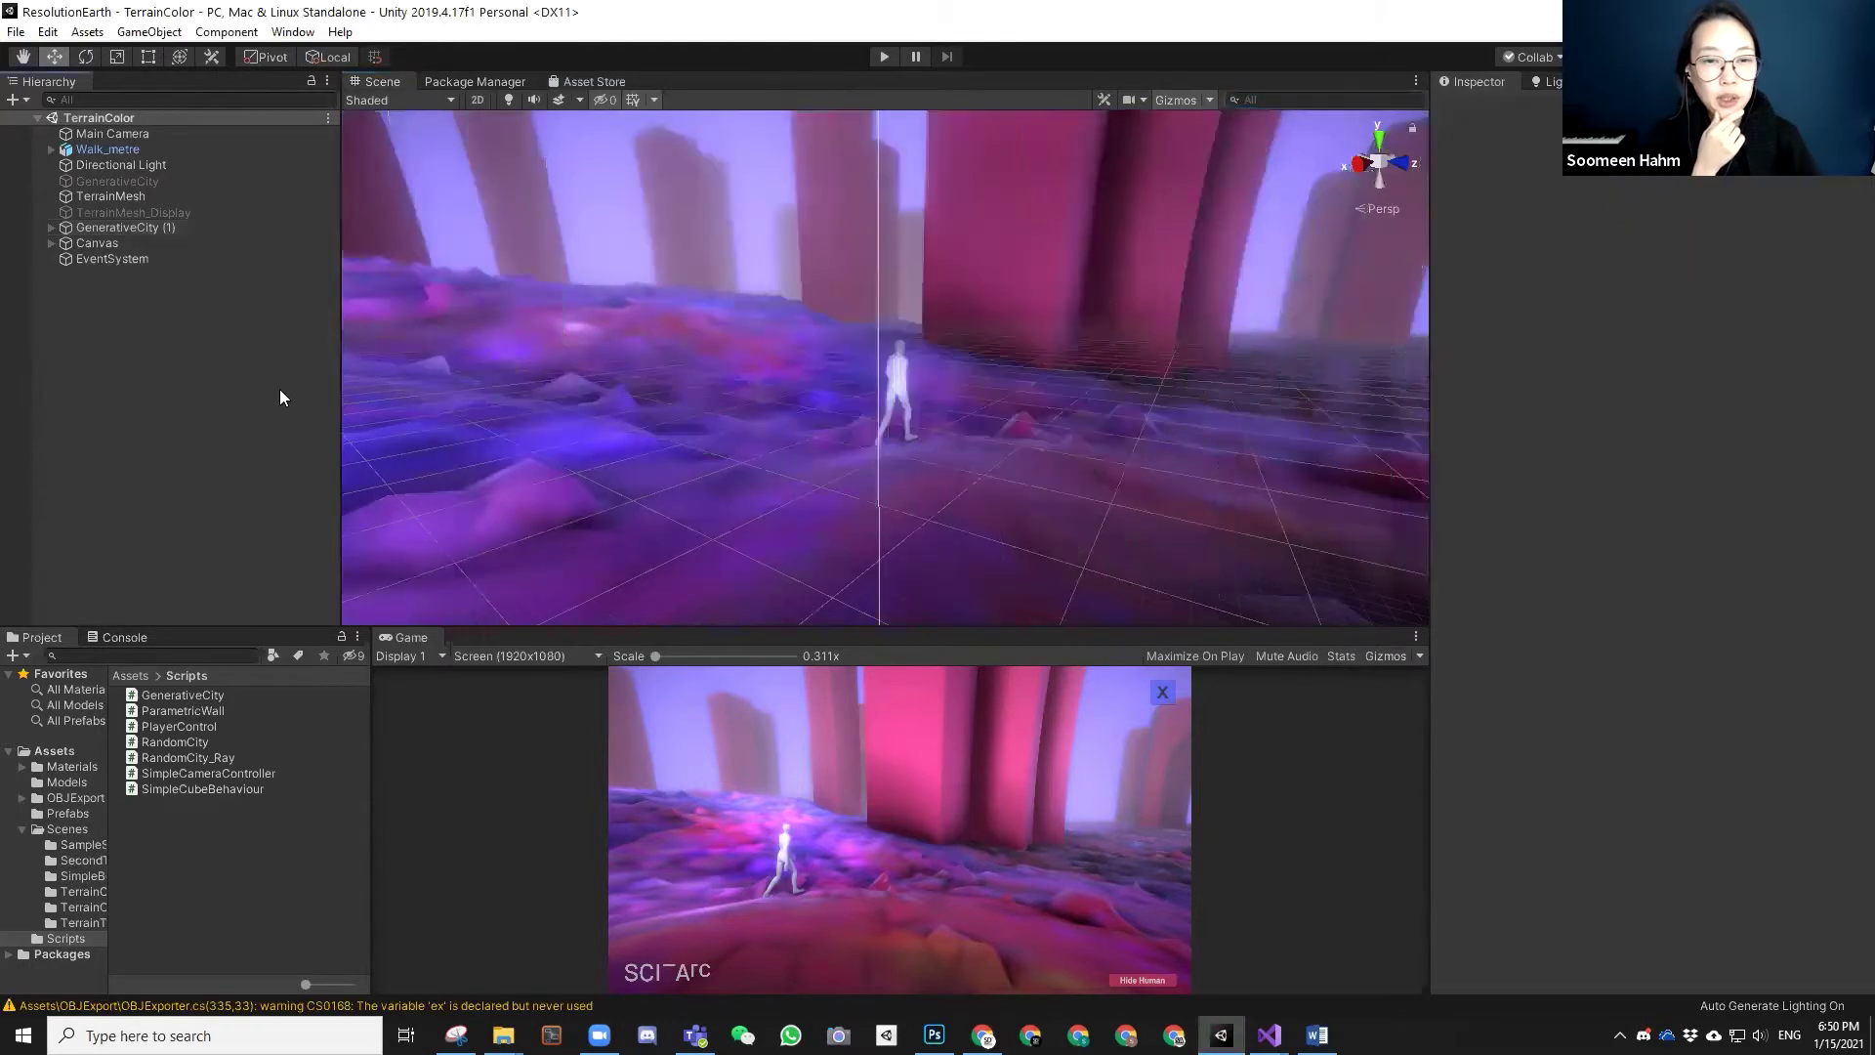
pyautogui.scroll(2, 934, 409)
pyautogui.scroll(3, 934, 410)
pyautogui.scroll(3, 931, 399)
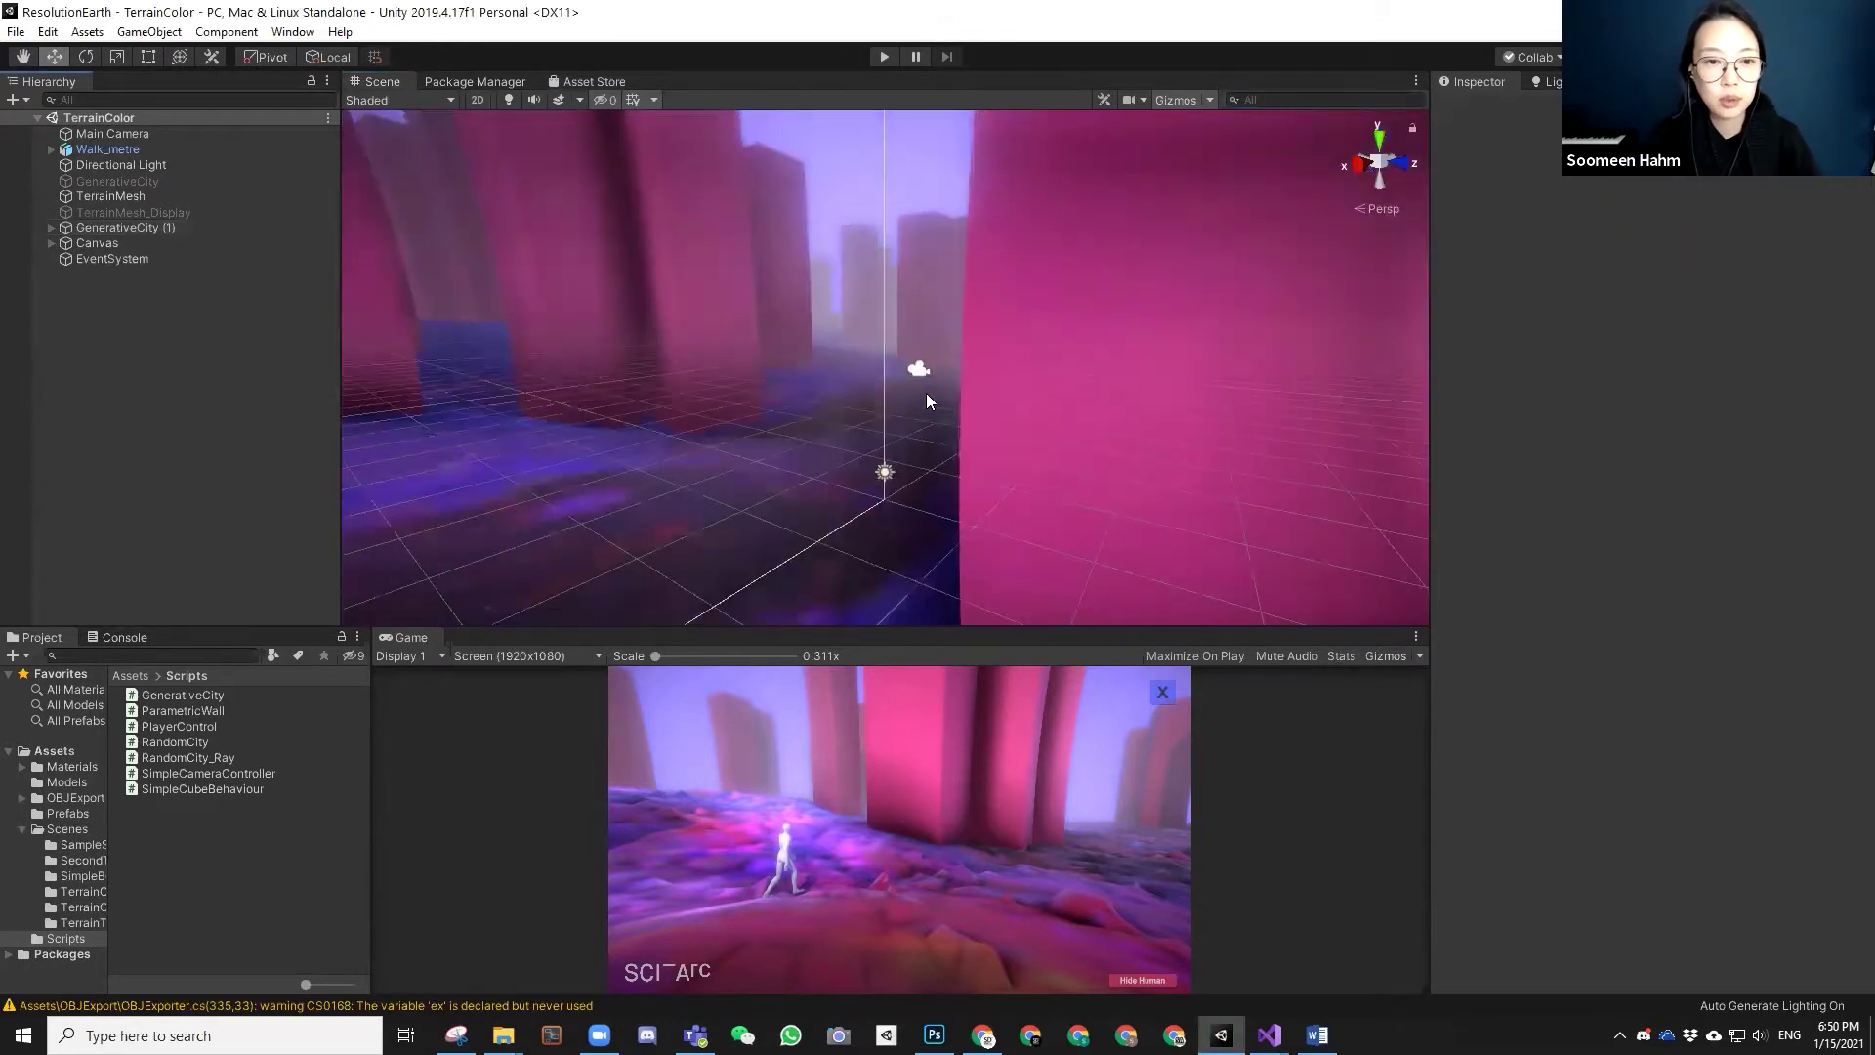
pyautogui.moveTo(926, 393)
pyautogui.mouseDown(button='right')
pyautogui.moveTo(758, 397)
pyautogui.moveTo(820, 378)
pyautogui.mouseUp(button='right')
pyautogui.scroll(2, 872, 358)
pyautogui.scroll(2, 867, 378)
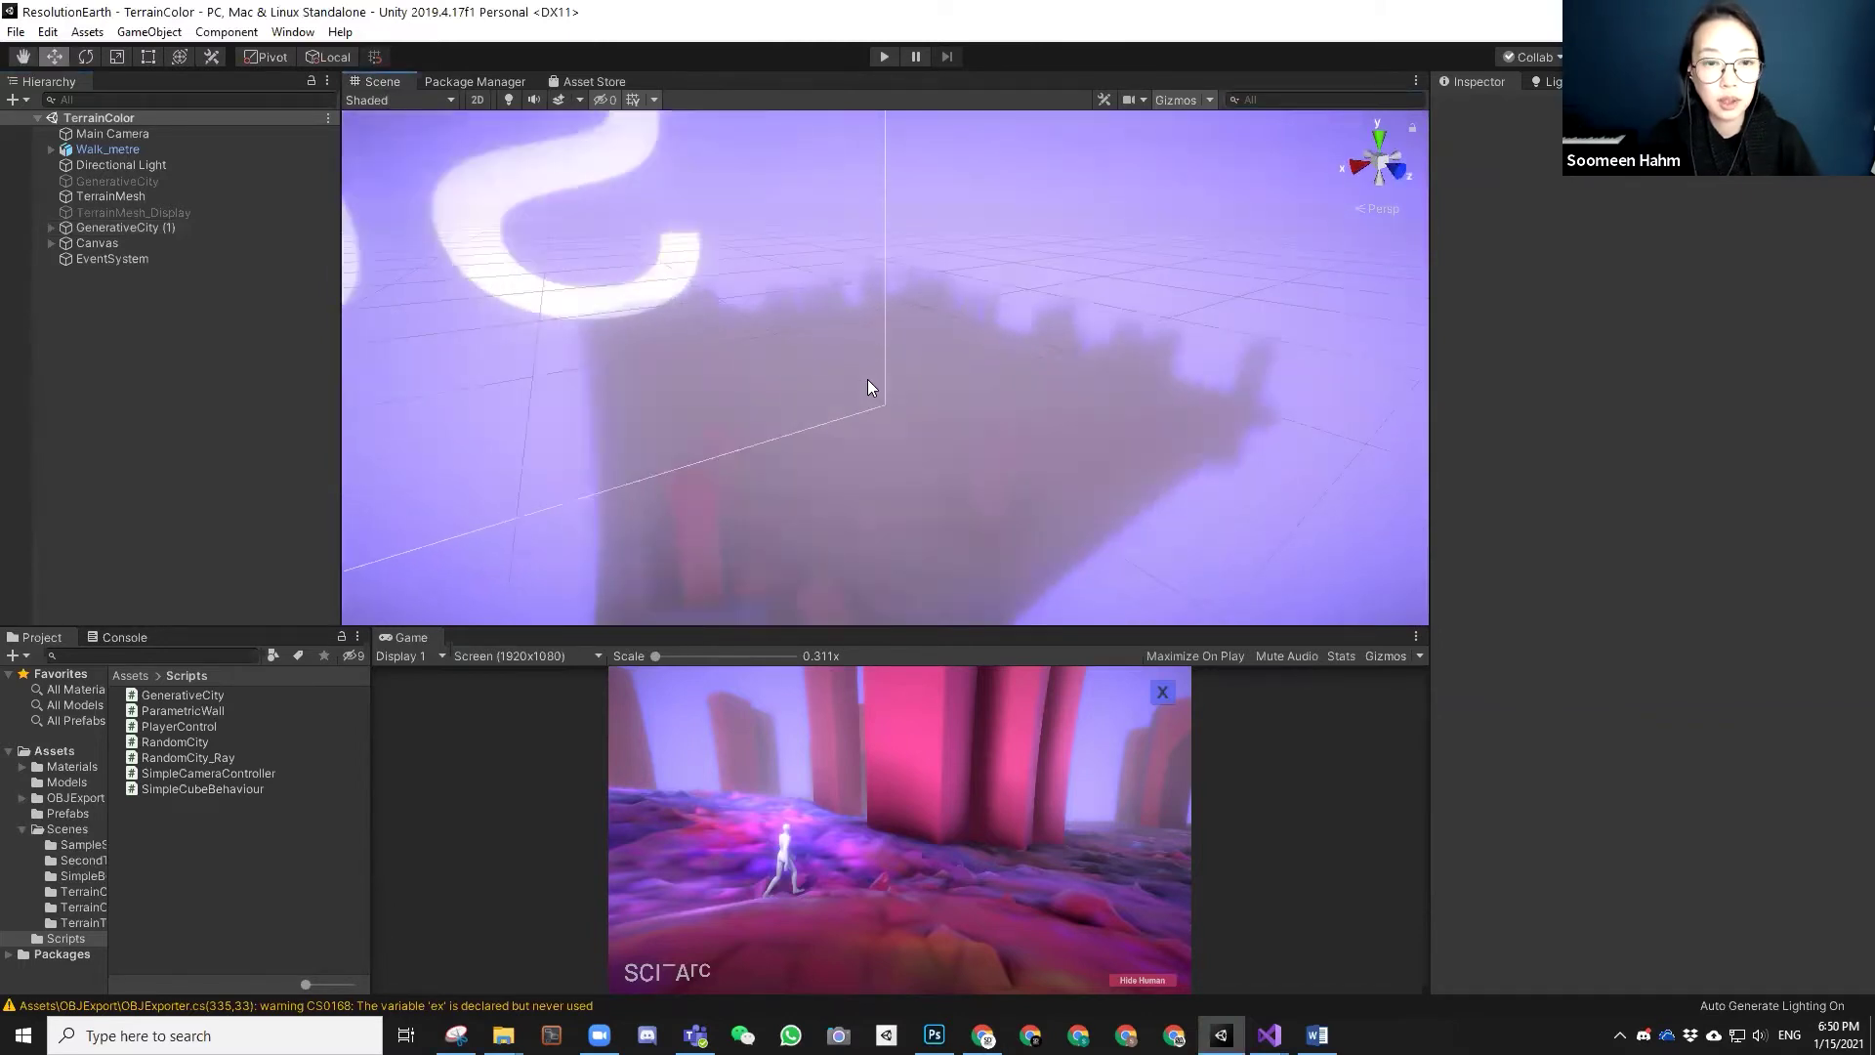
pyautogui.keyDown('alt'); pyautogui.moveTo(867, 386); pyautogui.dragTo(1121, 134); pyautogui.keyUp('alt')
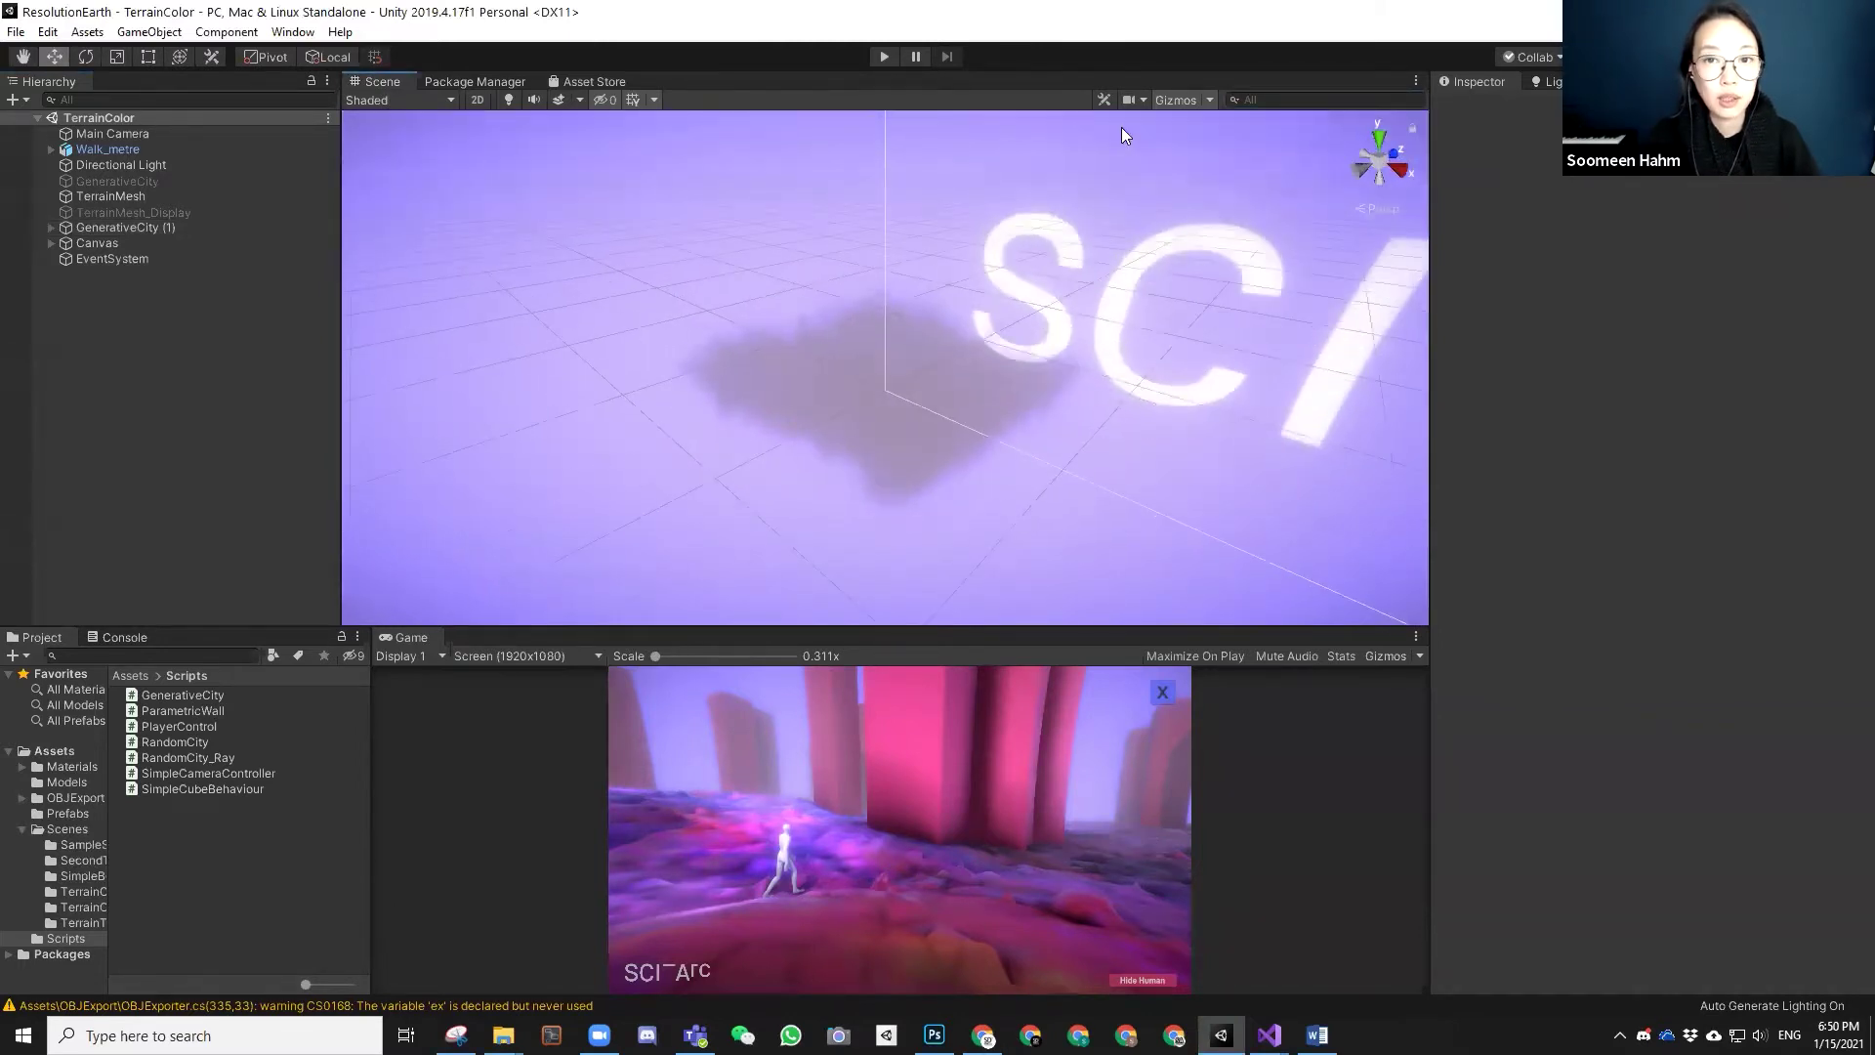
pyautogui.keyDown('alt'); pyautogui.moveTo(925, 284); pyautogui.dragTo(953, 278); pyautogui.keyUp('alt')
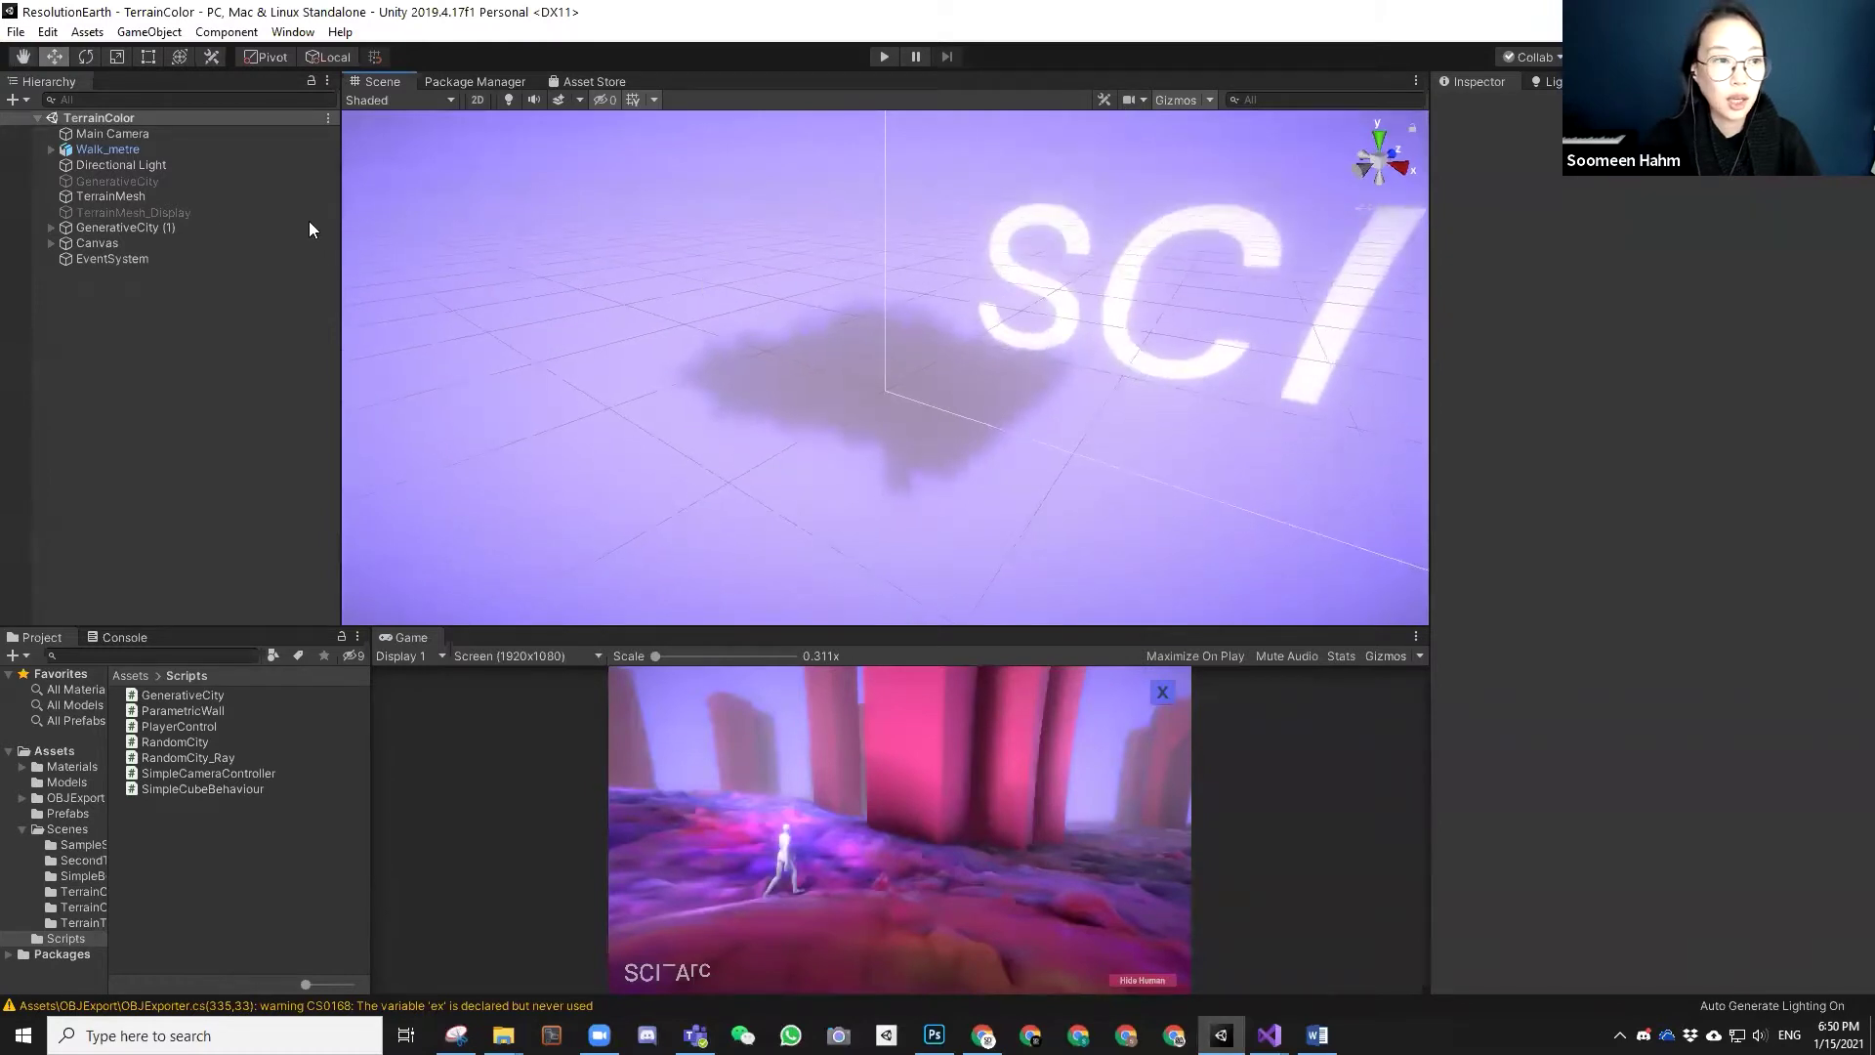
pyautogui.click(17, 35)
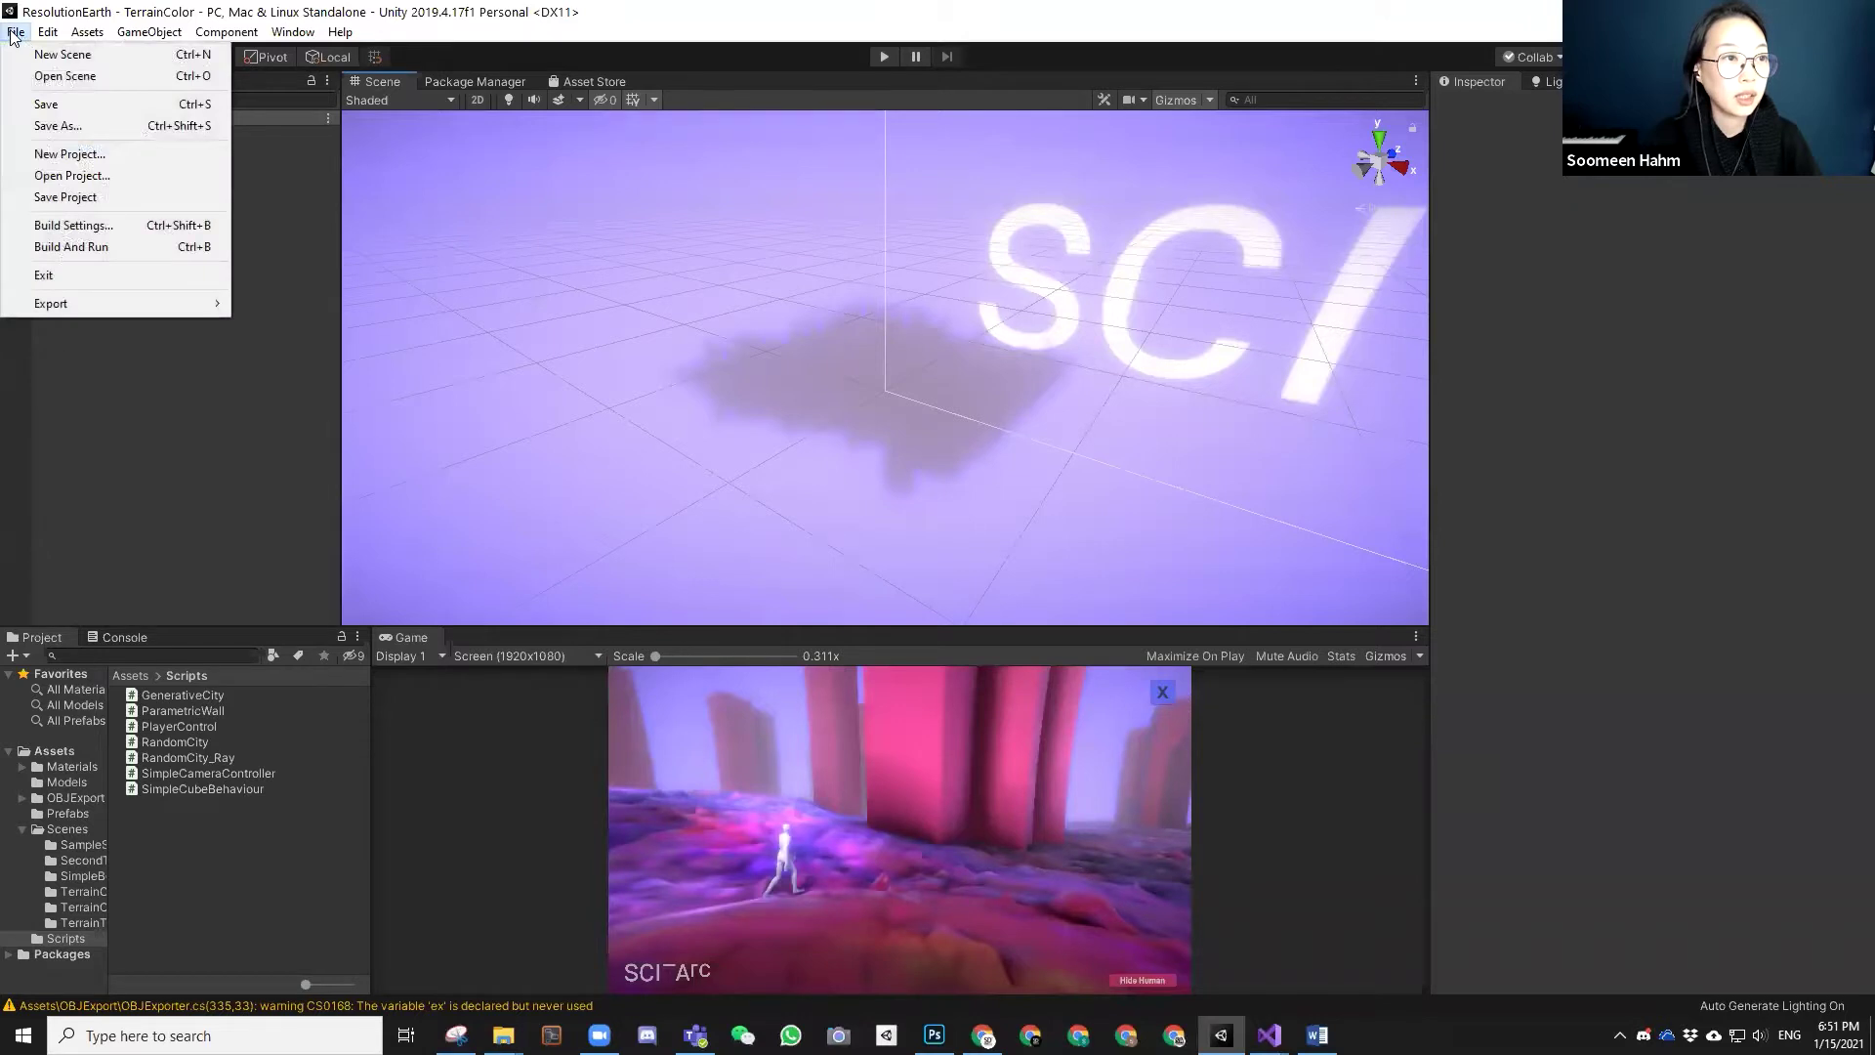
pyautogui.moveTo(52, 304)
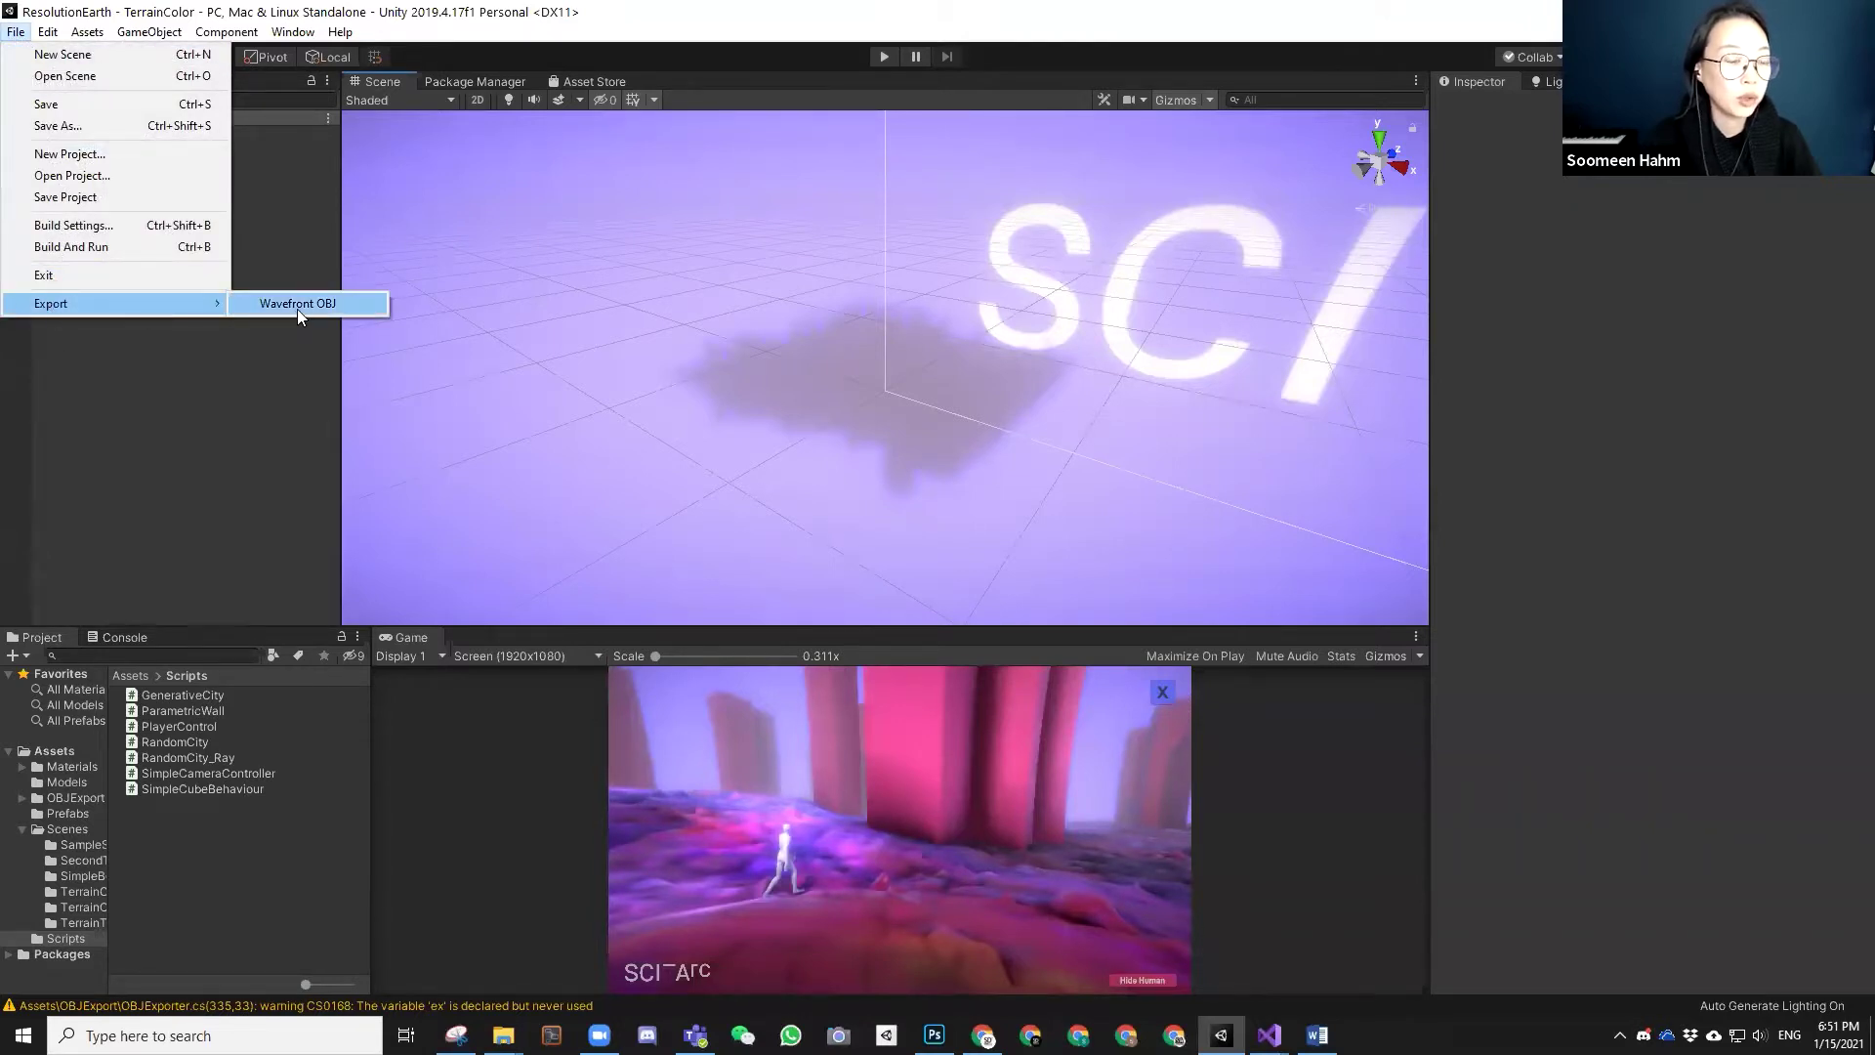
# - Select the GenerativeCity (1) buildings and terrain mesh, then open the Wavefront OBJ exporter settings
pyautogui.click(299, 314)
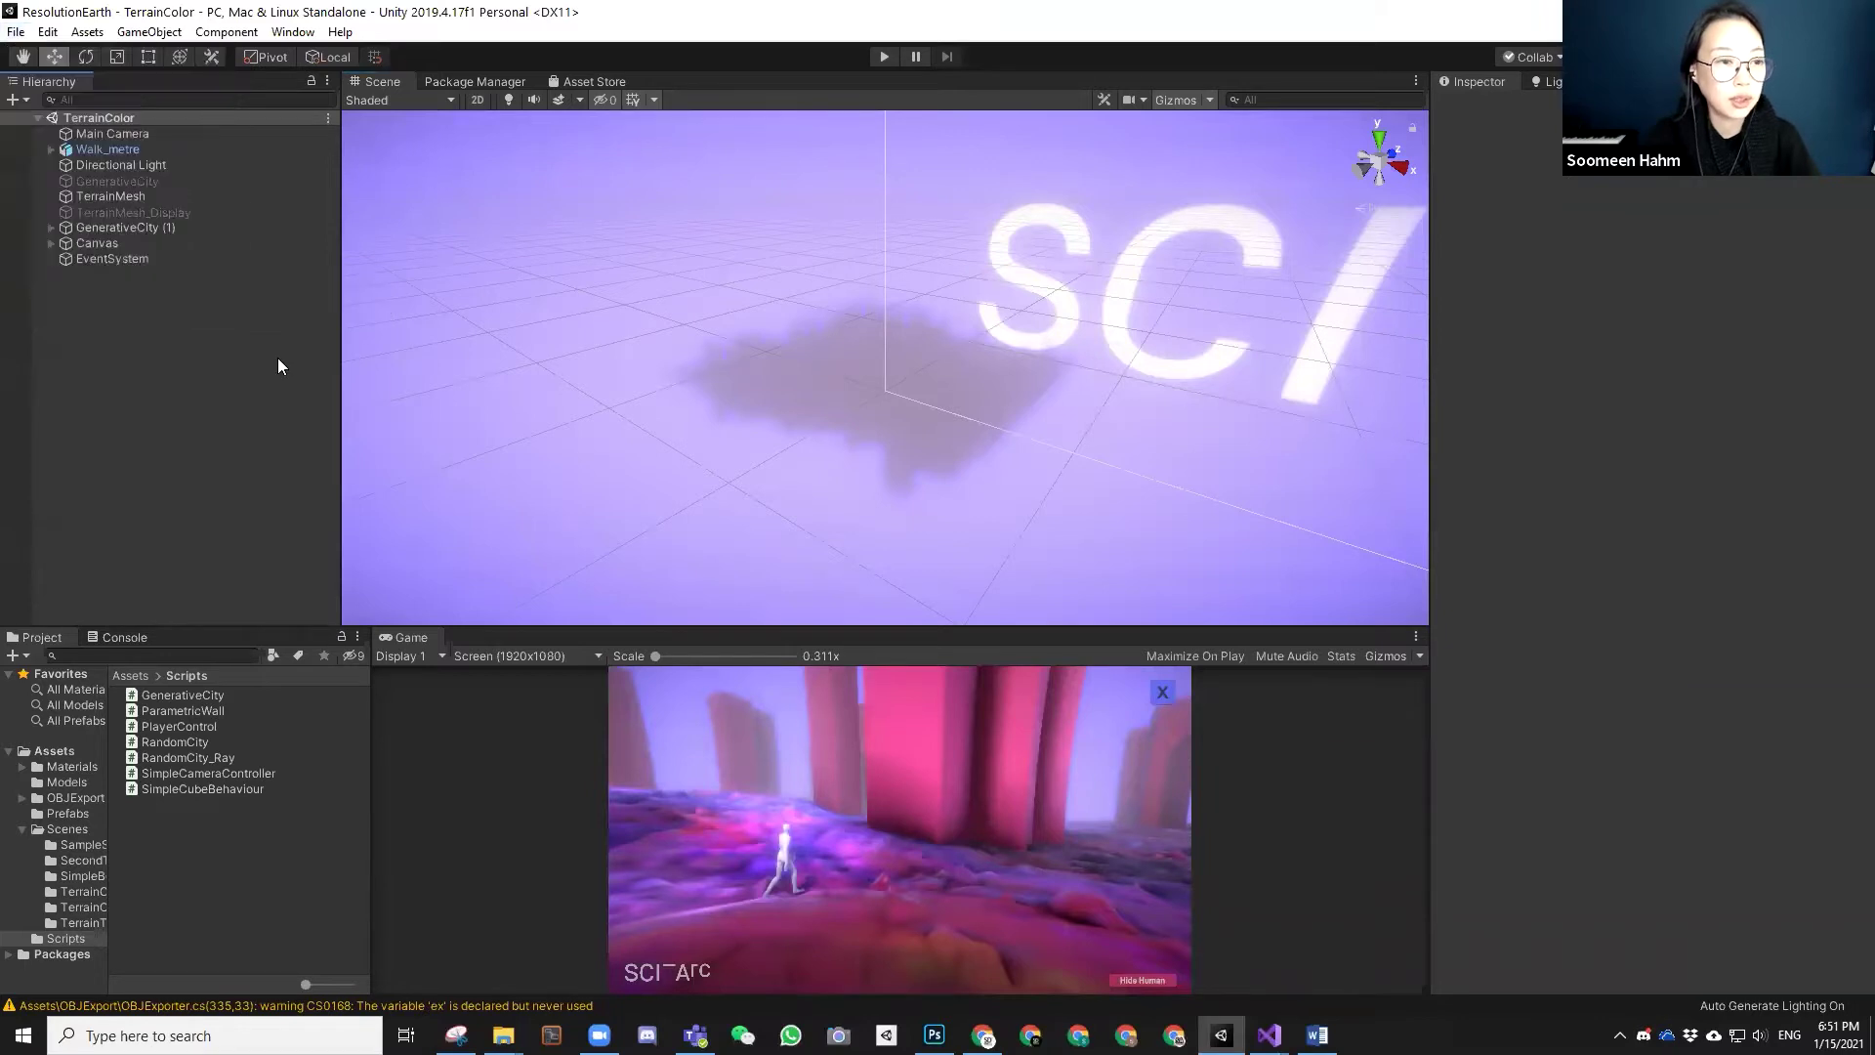
pyautogui.moveTo(667, 363); pyautogui.dragTo(804, 290, button='right')
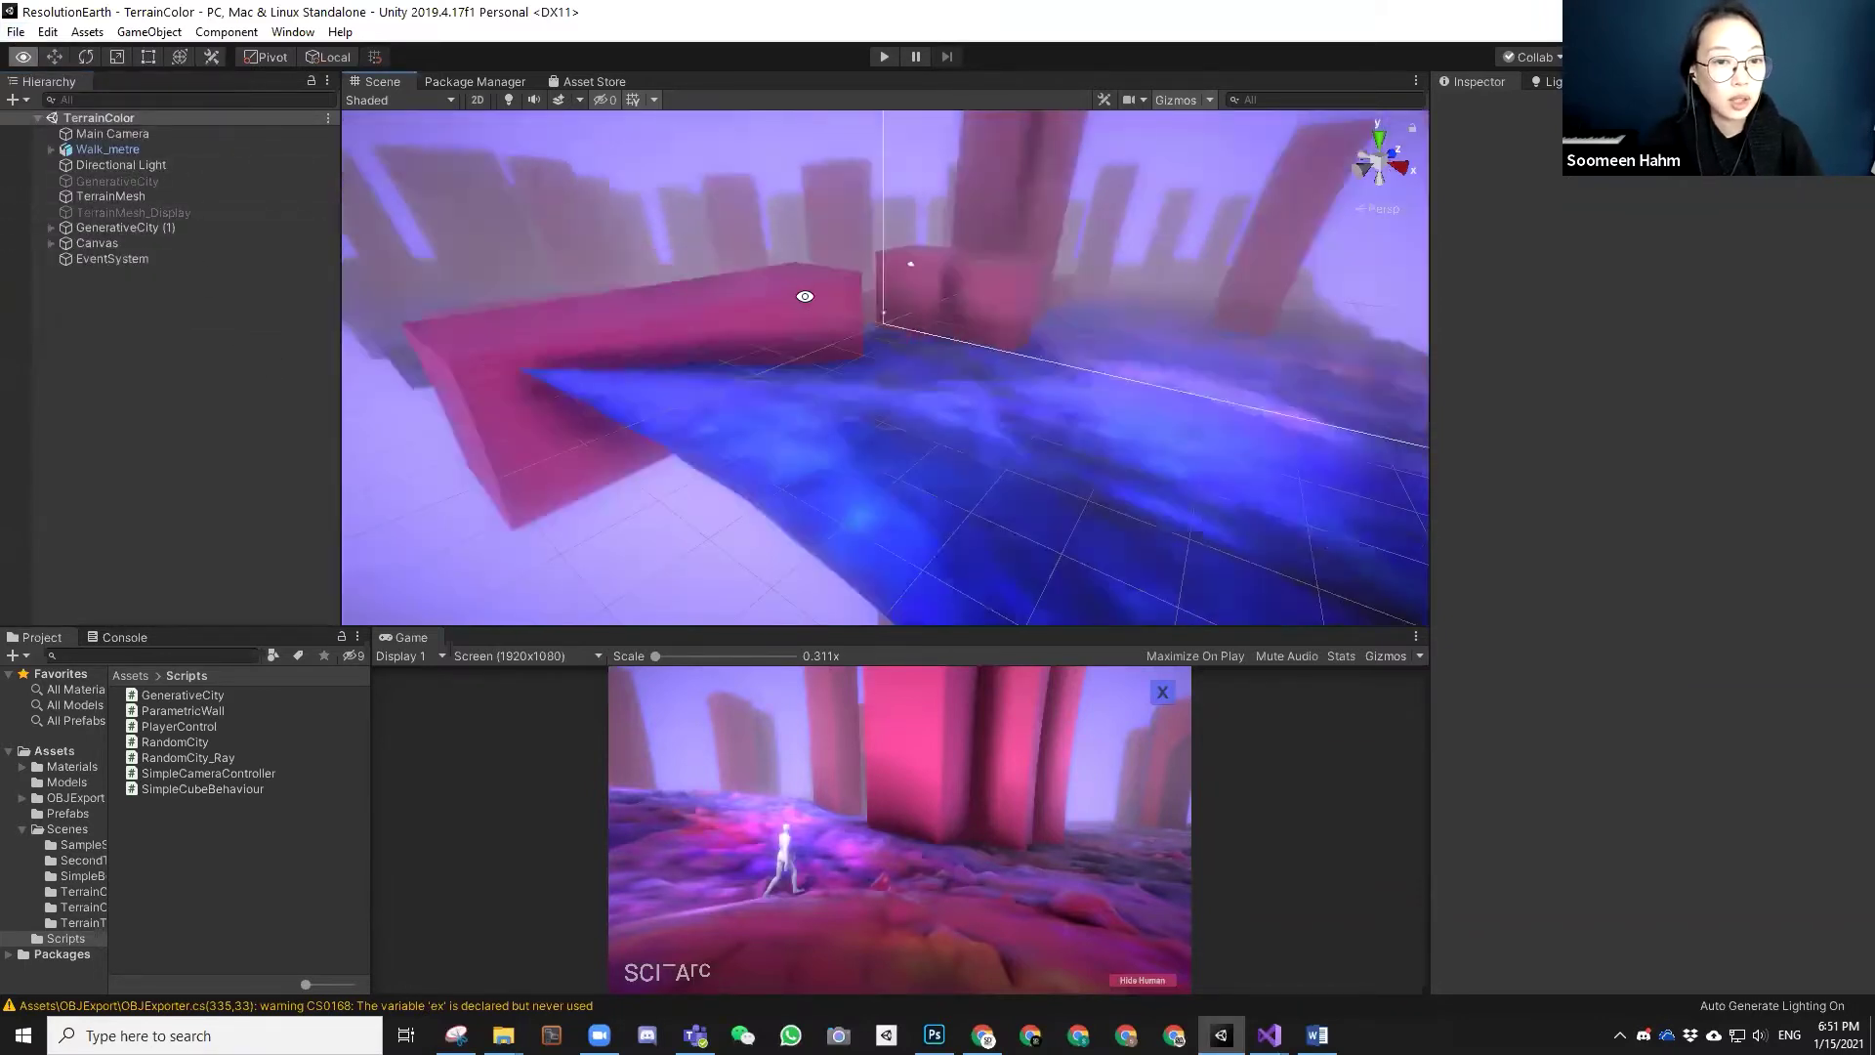
pyautogui.moveTo(803, 291); pyautogui.dragTo(240, 288, button='right')
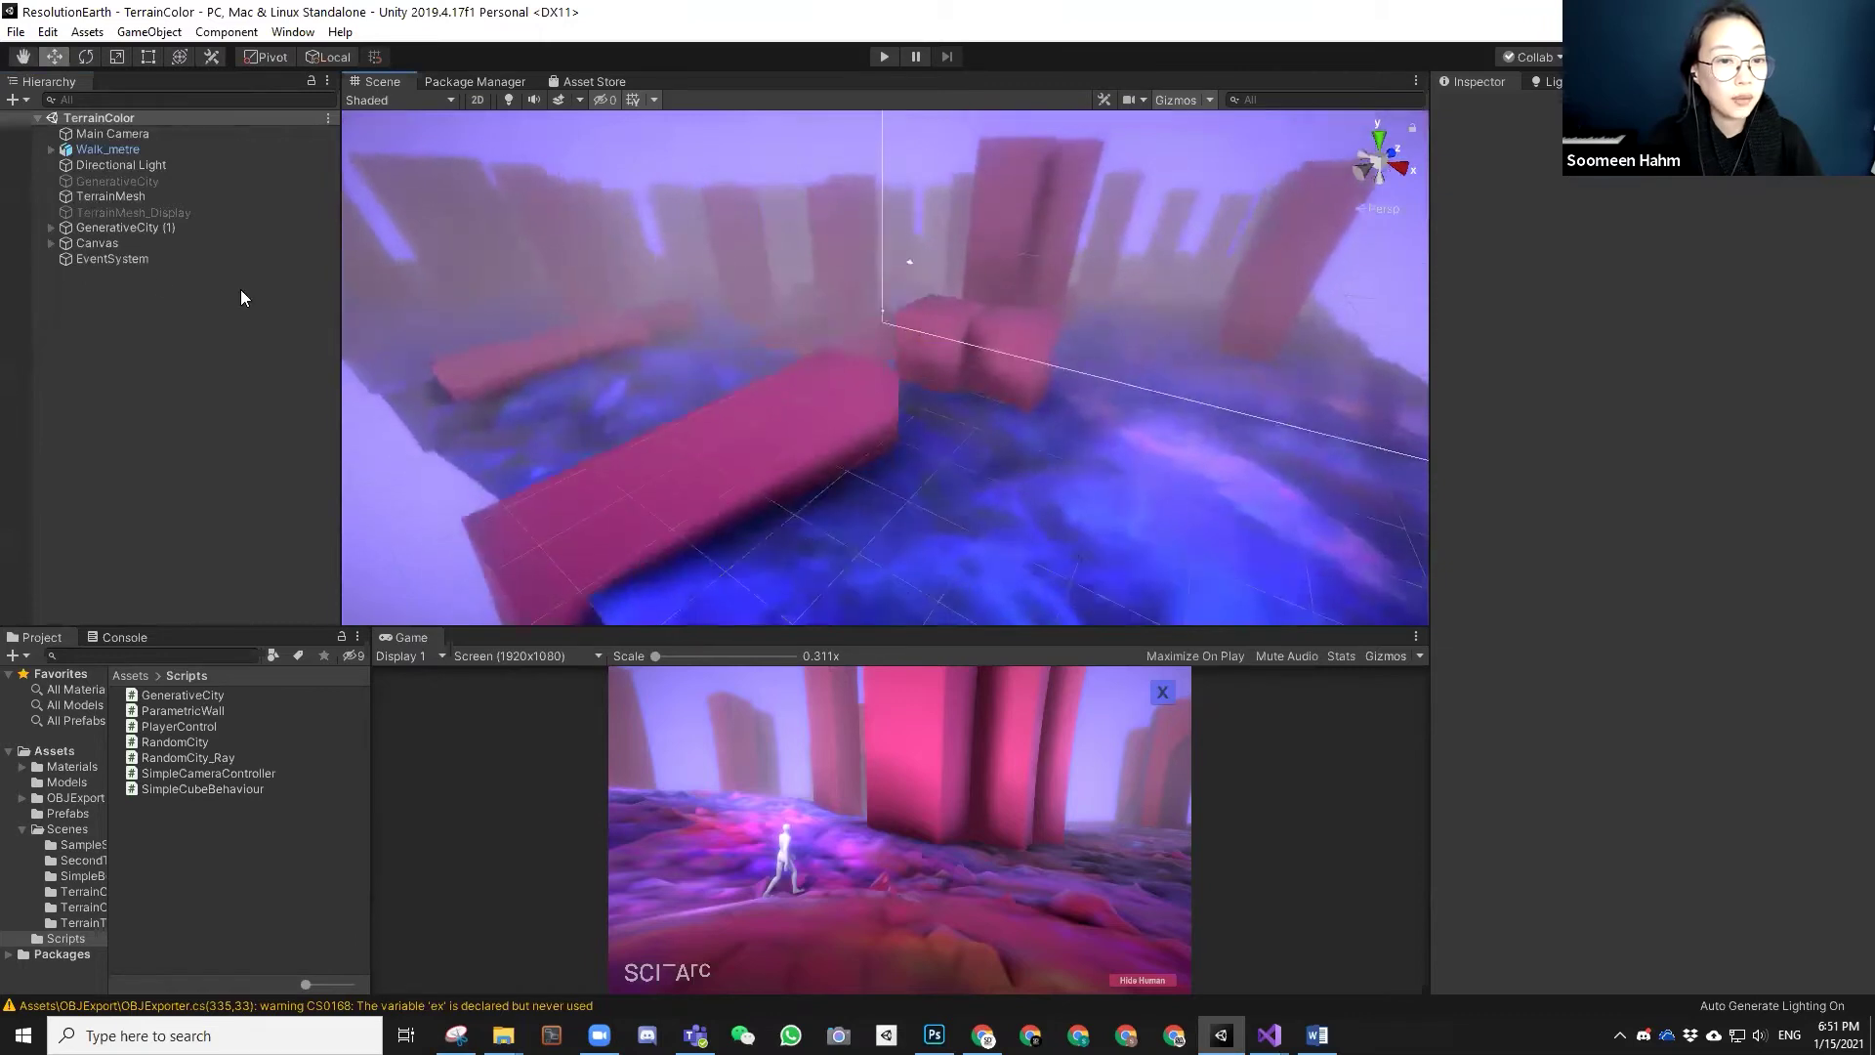
pyautogui.click(109, 228)
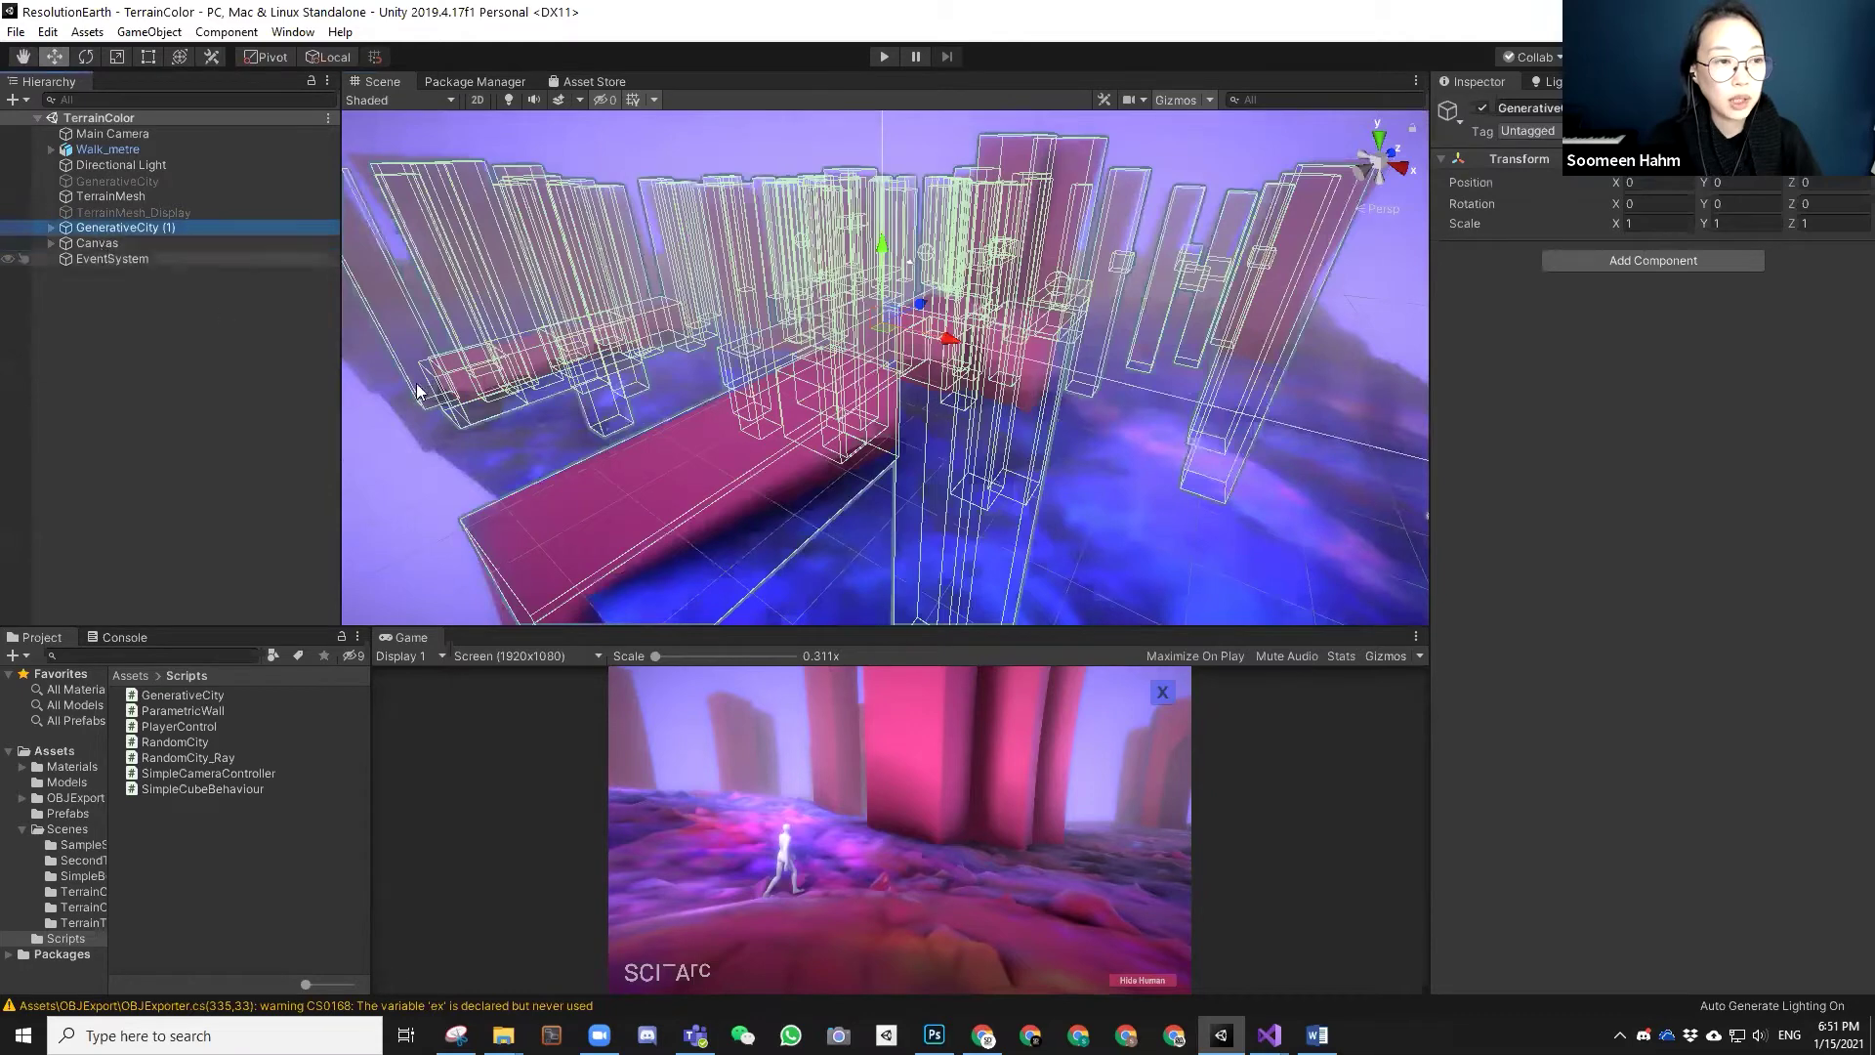
pyautogui.keyDown('ctrl'); pyautogui.click(497, 450); pyautogui.keyUp('ctrl')
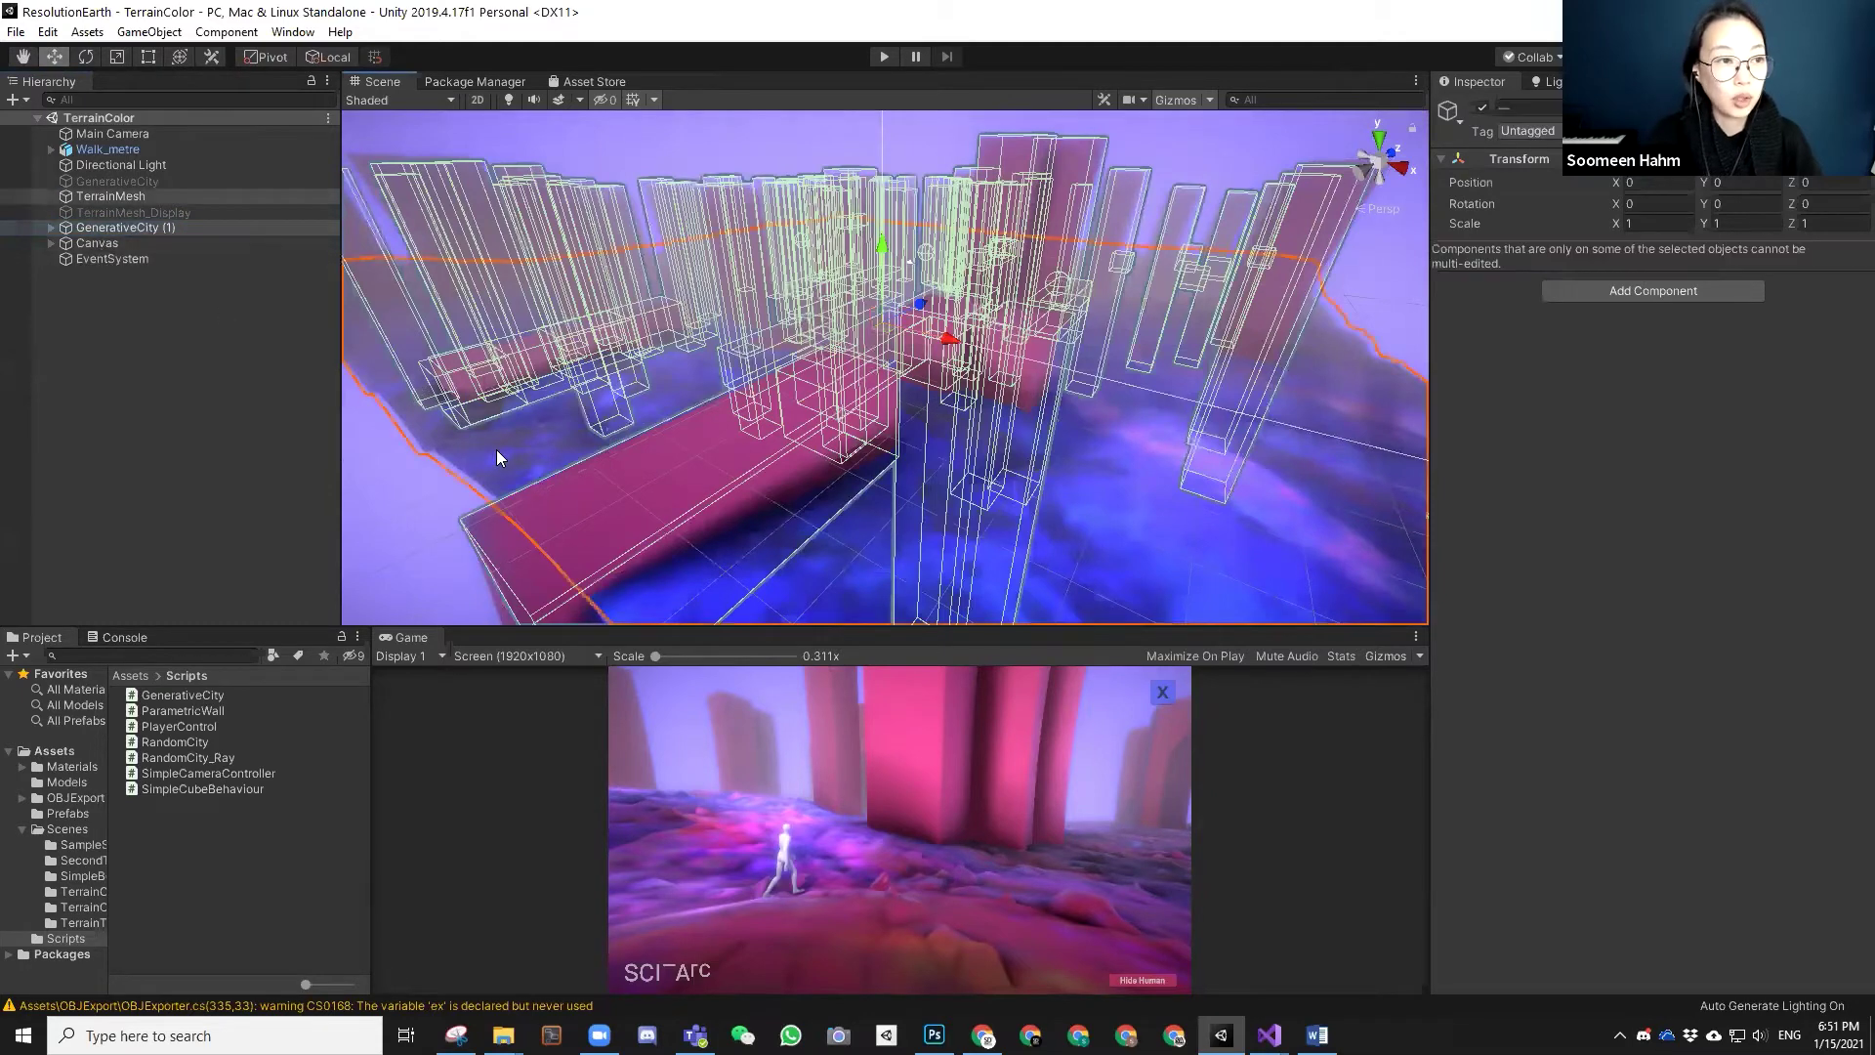
pyautogui.click(14, 33)
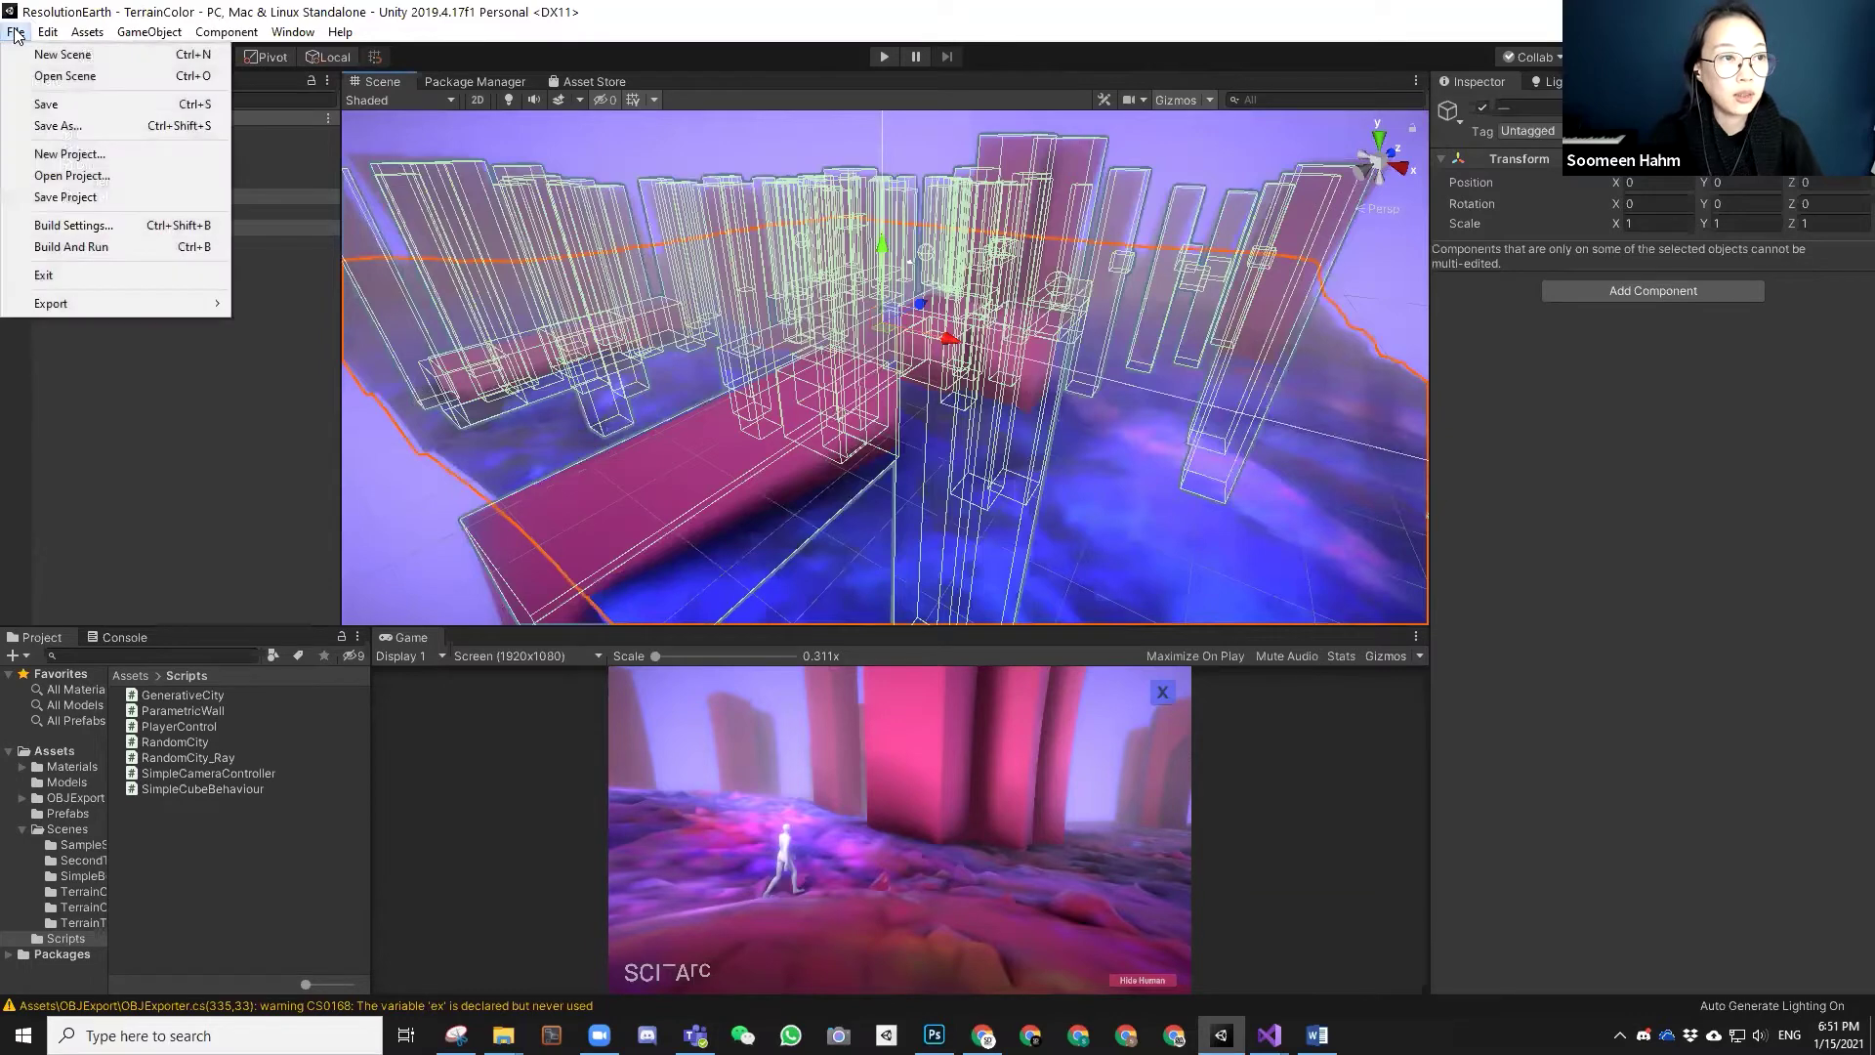
pyautogui.moveTo(52, 303)
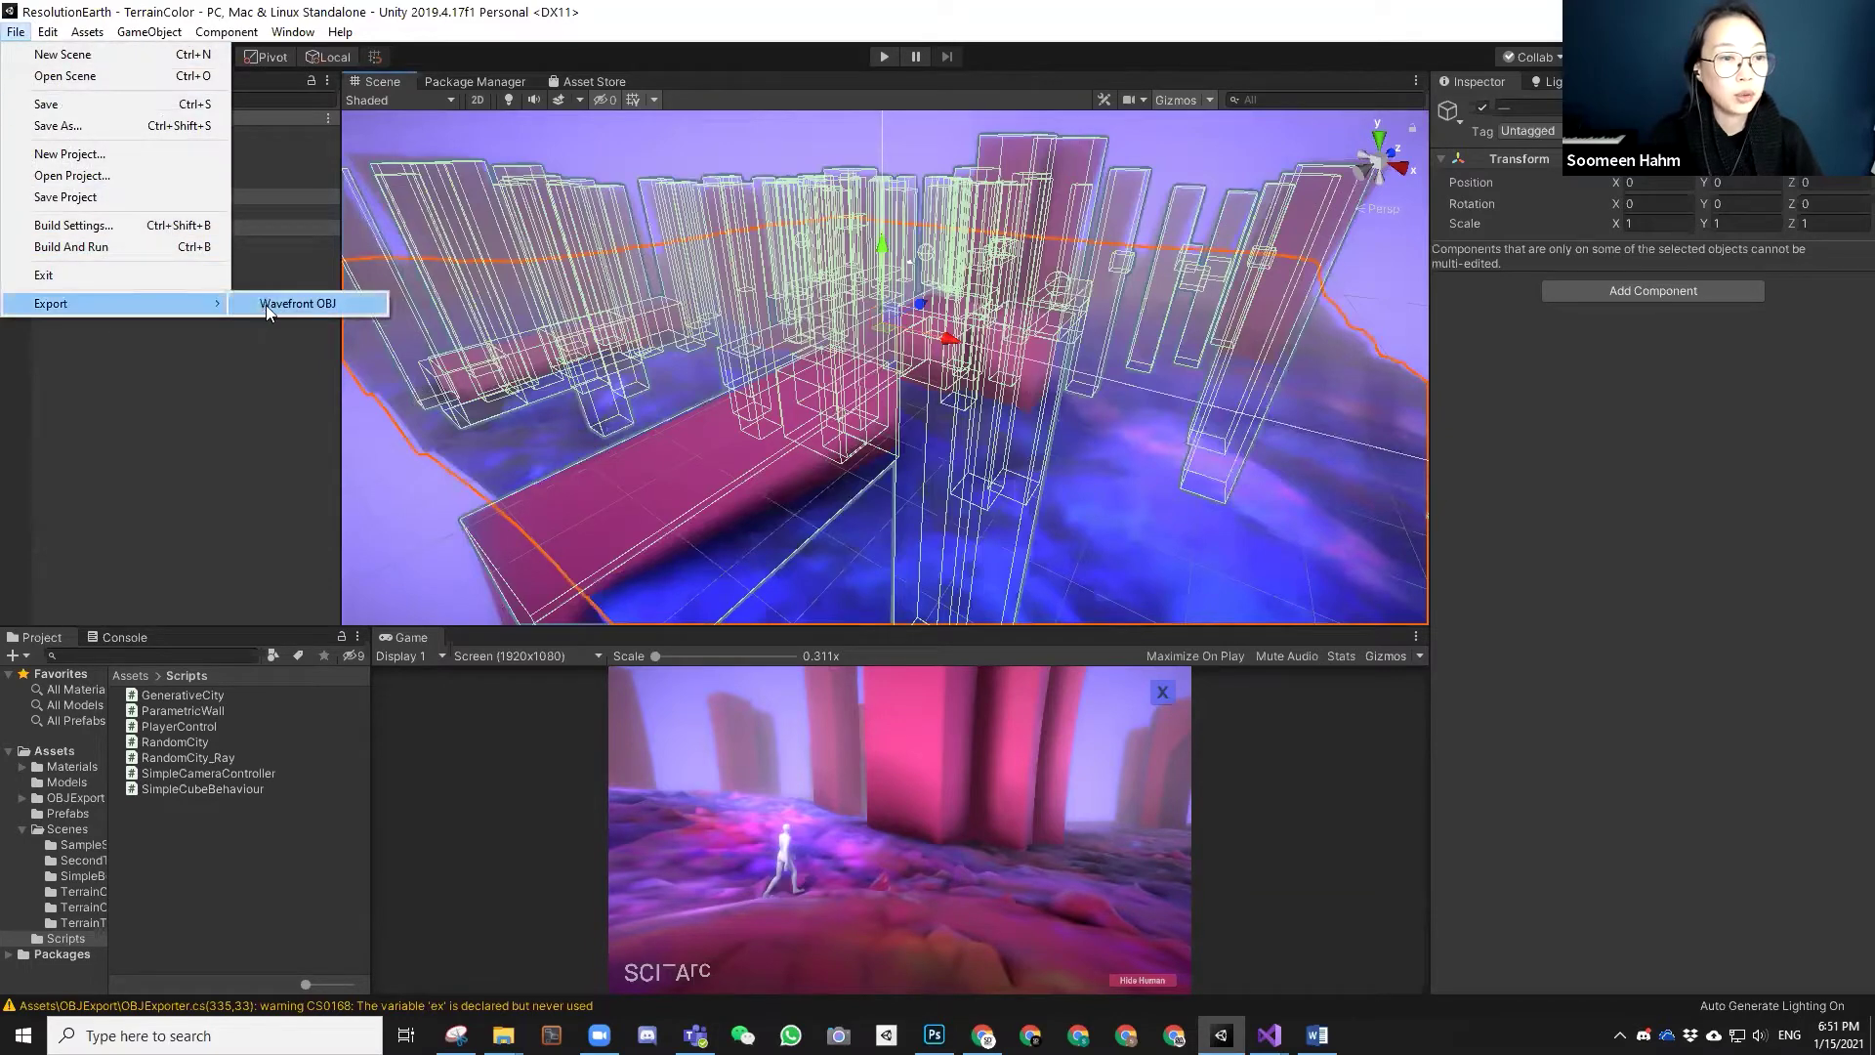
pyautogui.click(265, 305)
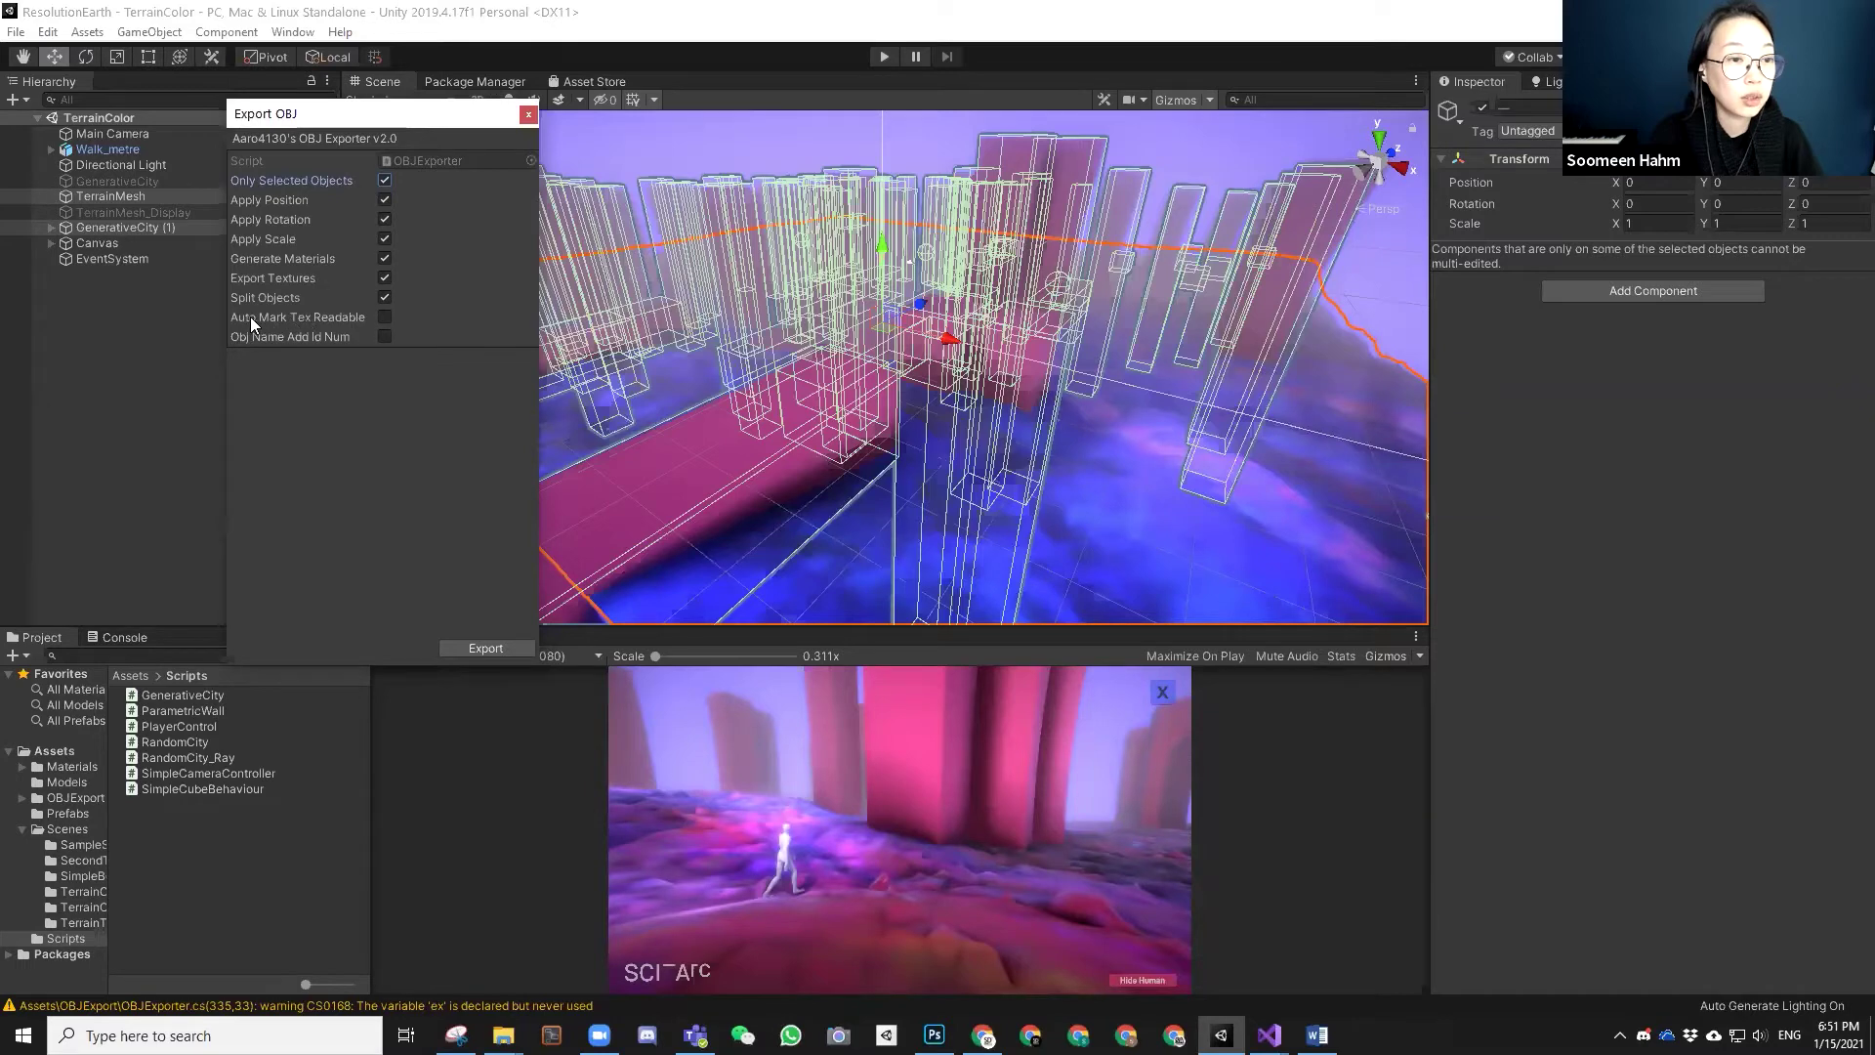
# - Export the selection as unityexport3.obj to the Desktop and minimize Unity
pyautogui.click(483, 650)
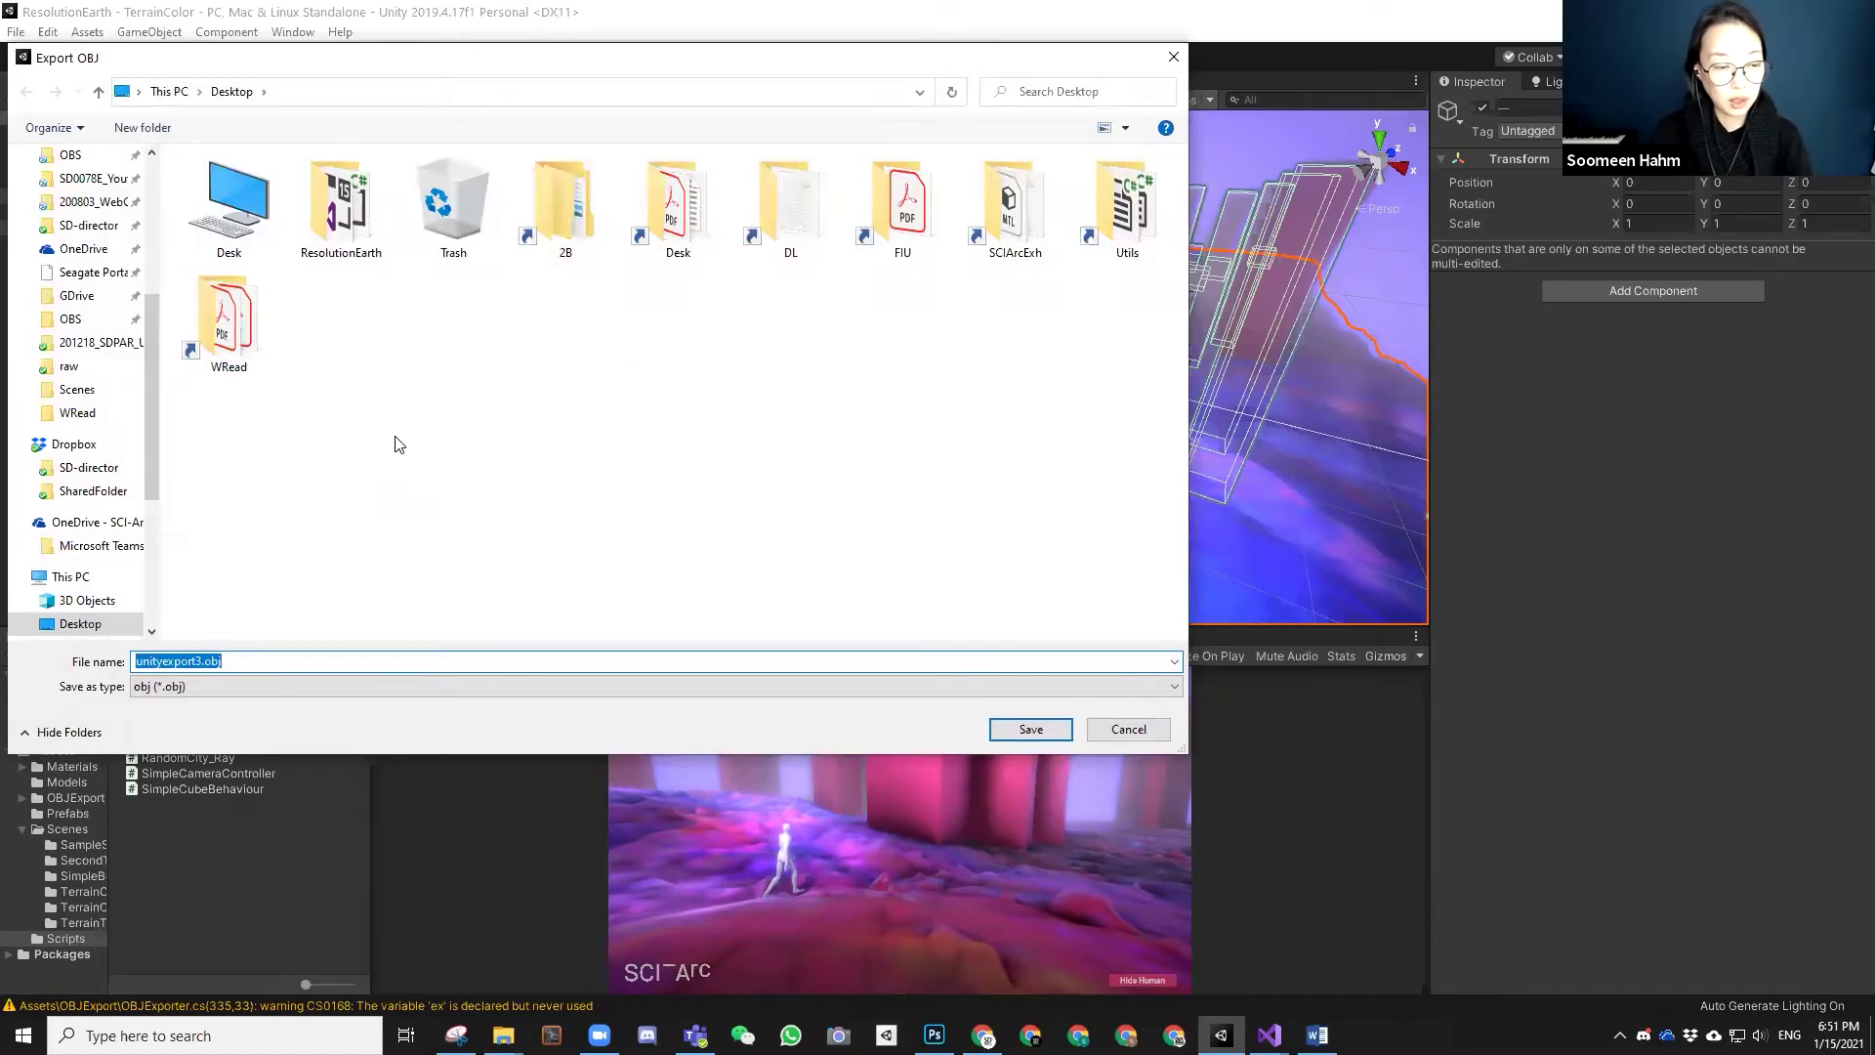
pyautogui.press('Return')
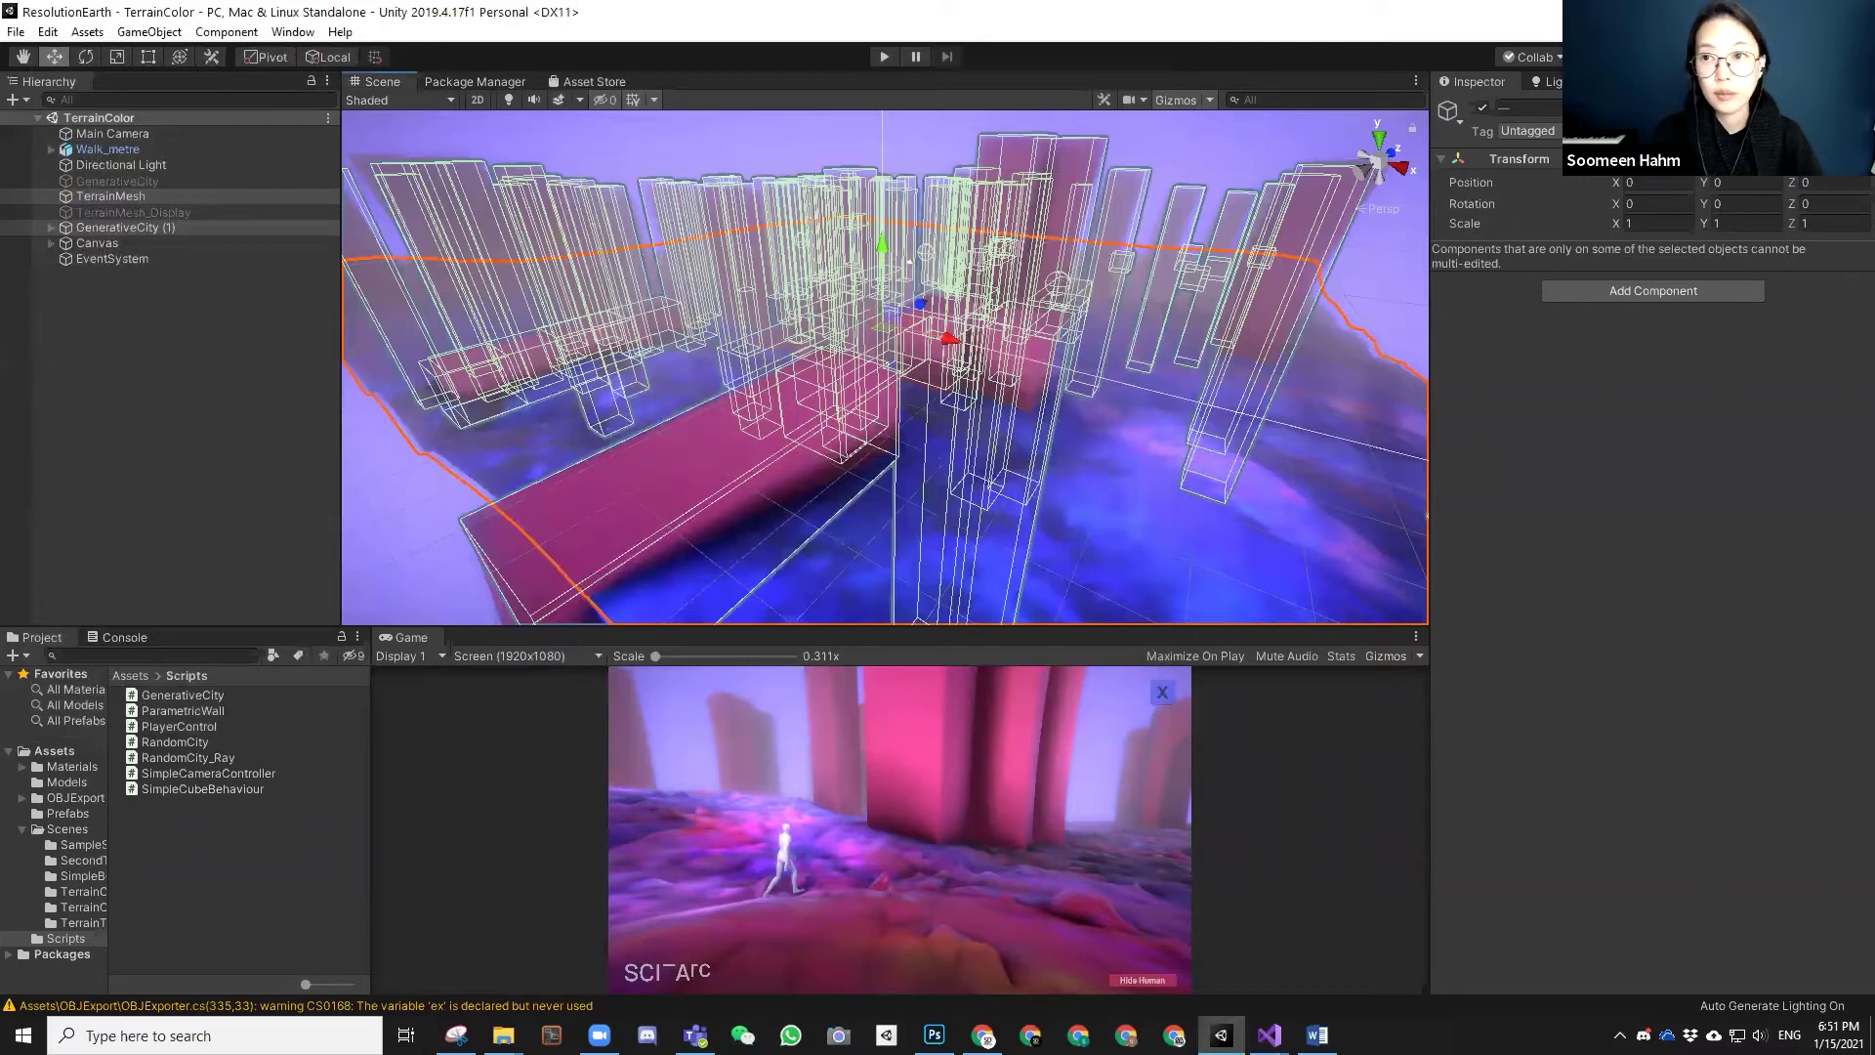
pyautogui.press('super+Down')
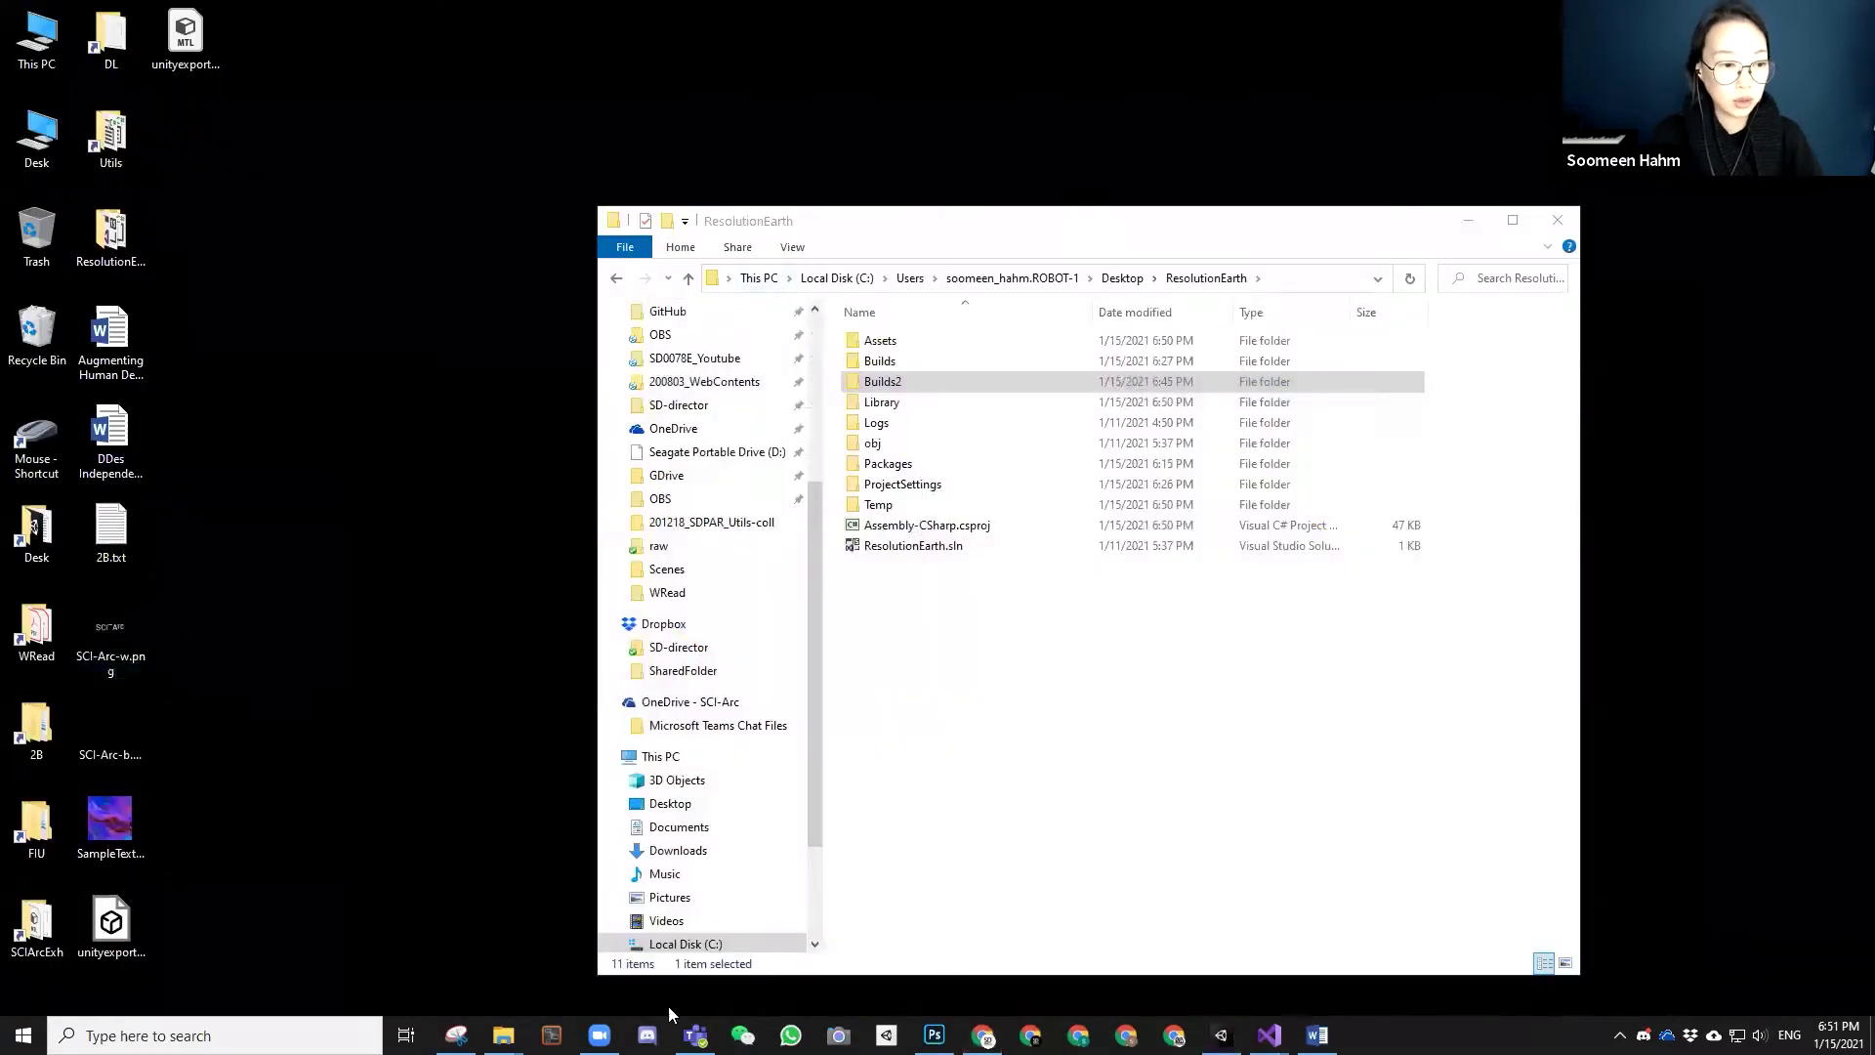
# - Launch Rhino 6, check the exported OBJ and material files, and close the ResolutionEarth folder
pyautogui.press('super')
pyautogui.write('rhino')
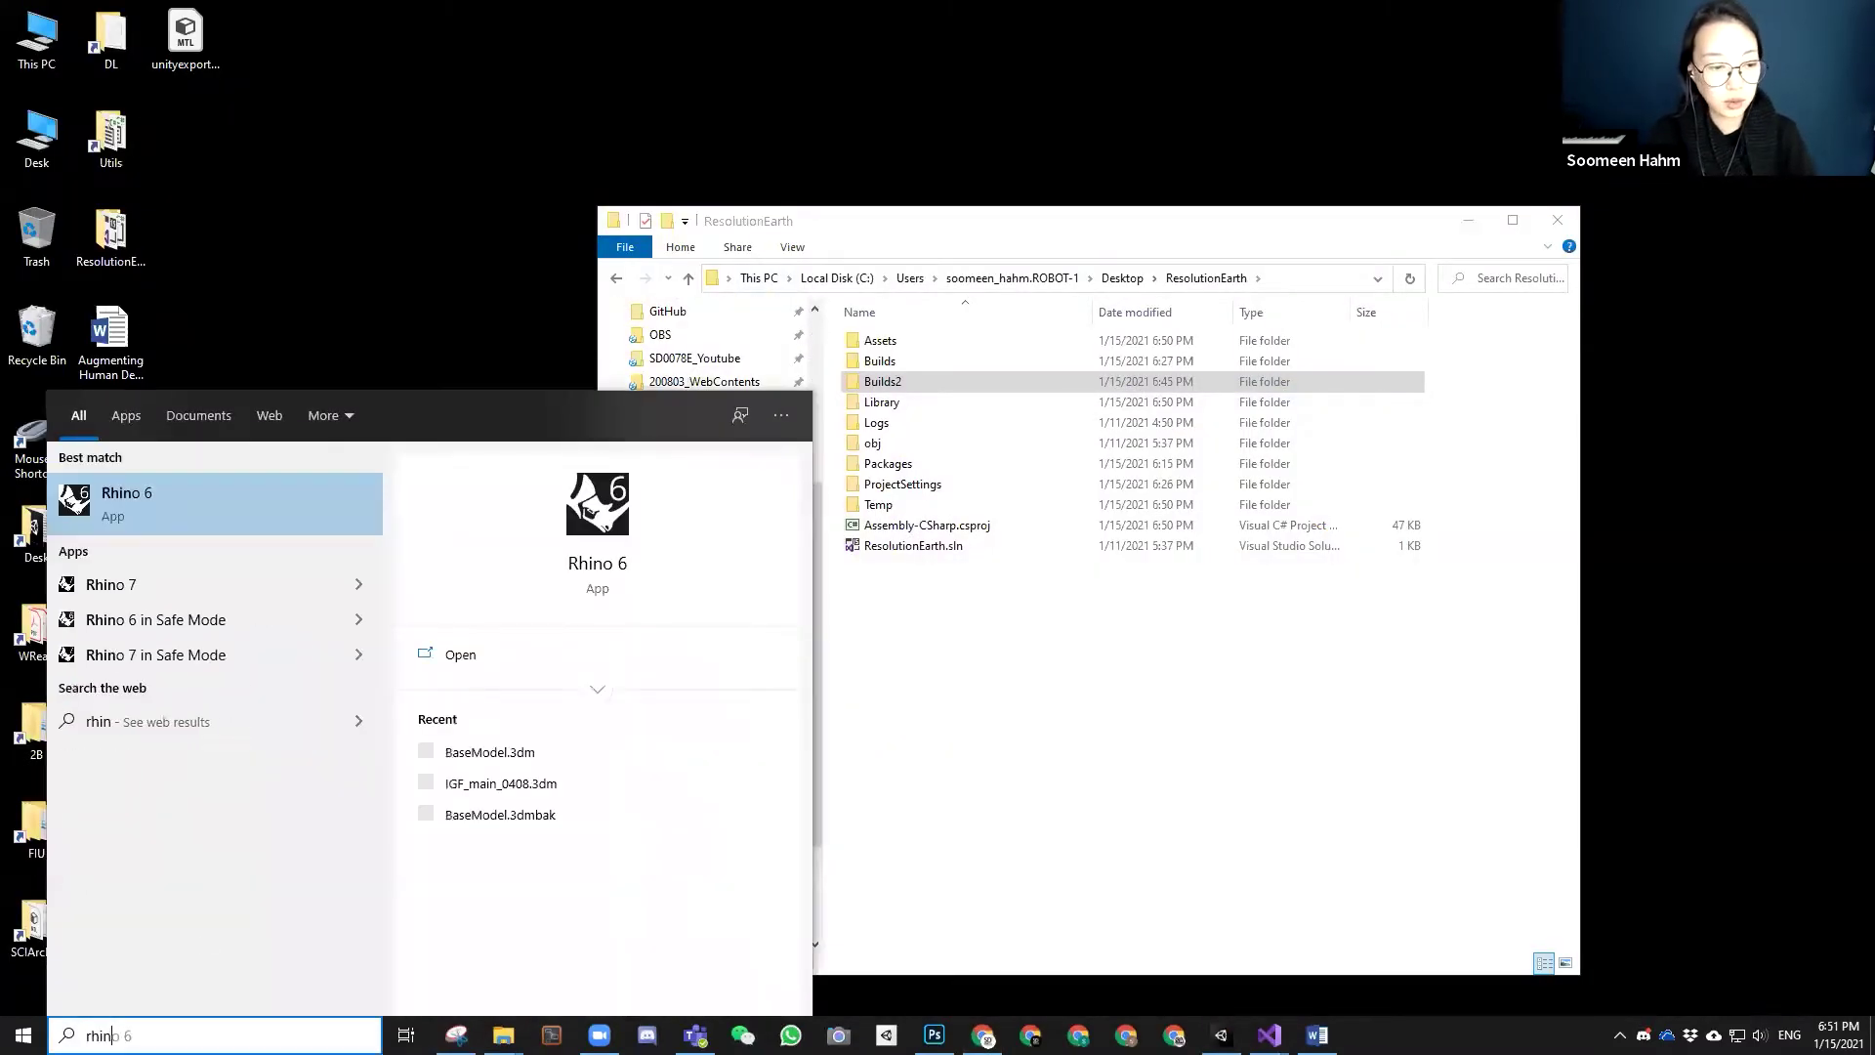
pyautogui.click(147, 498)
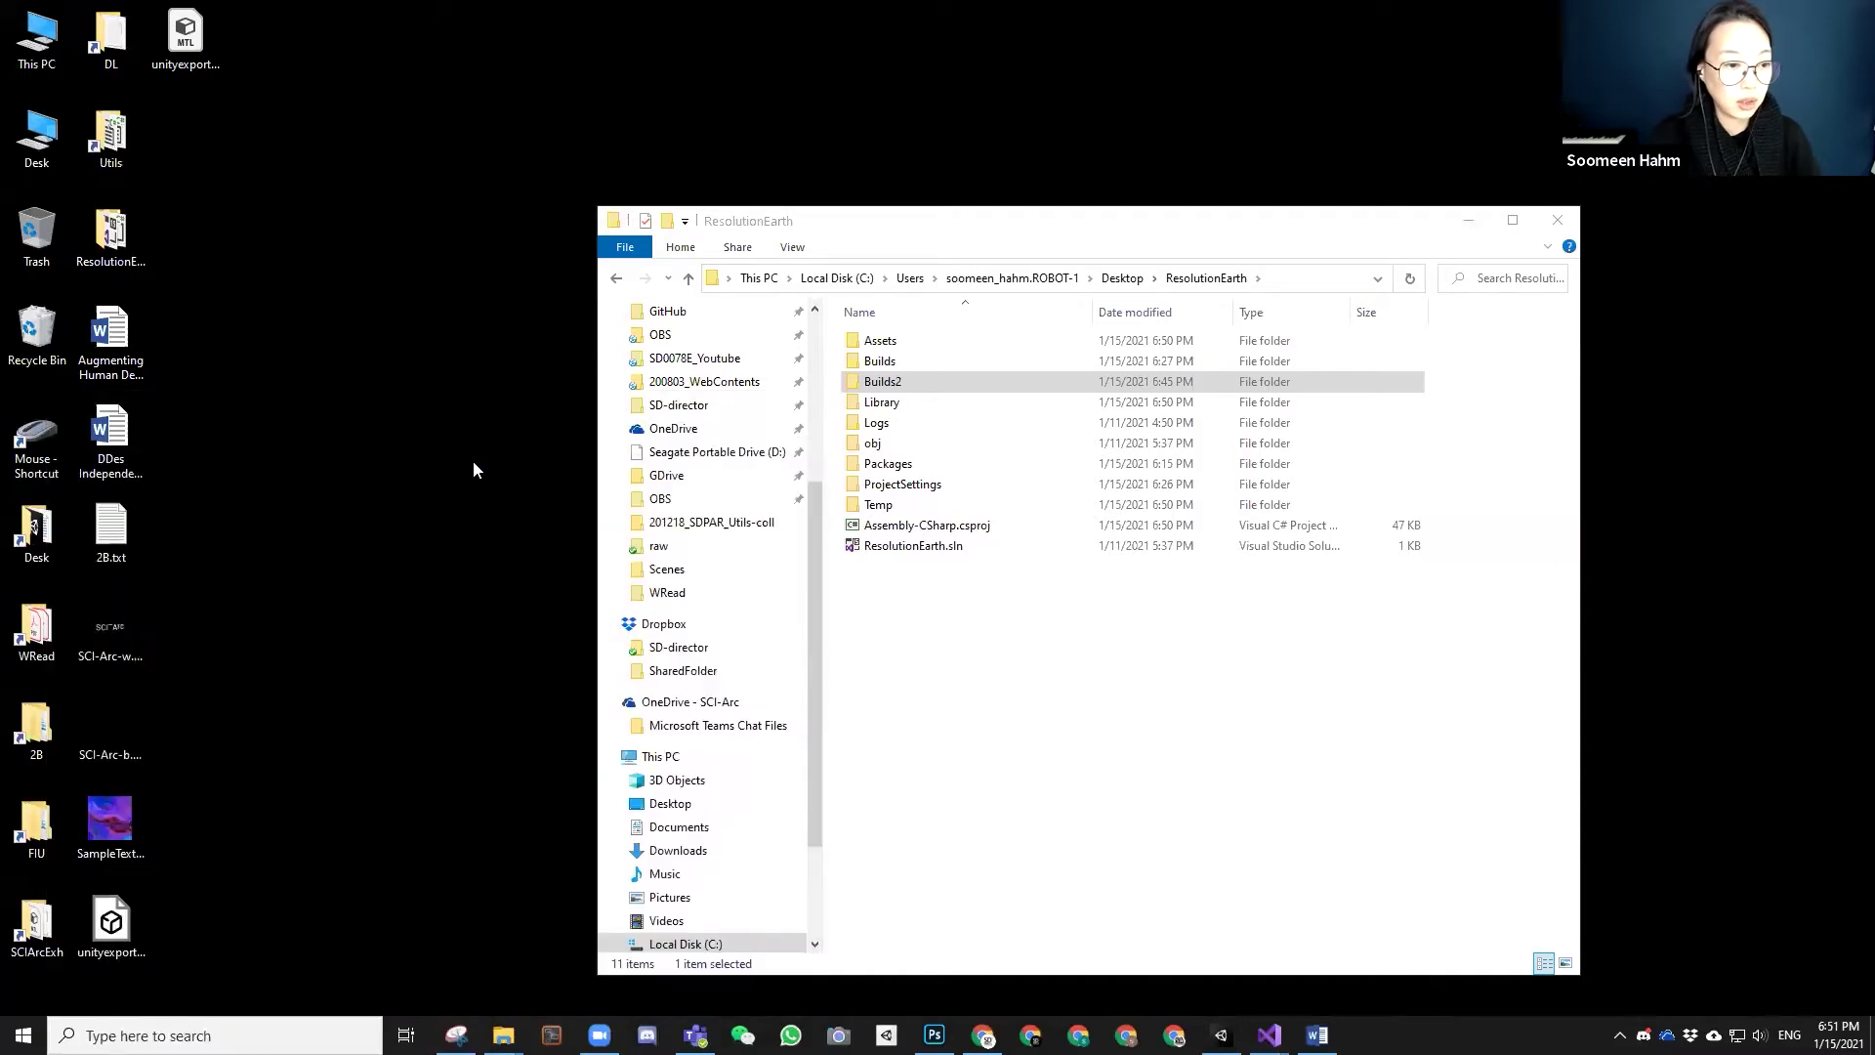
pyautogui.click(132, 925)
pyautogui.click(187, 59)
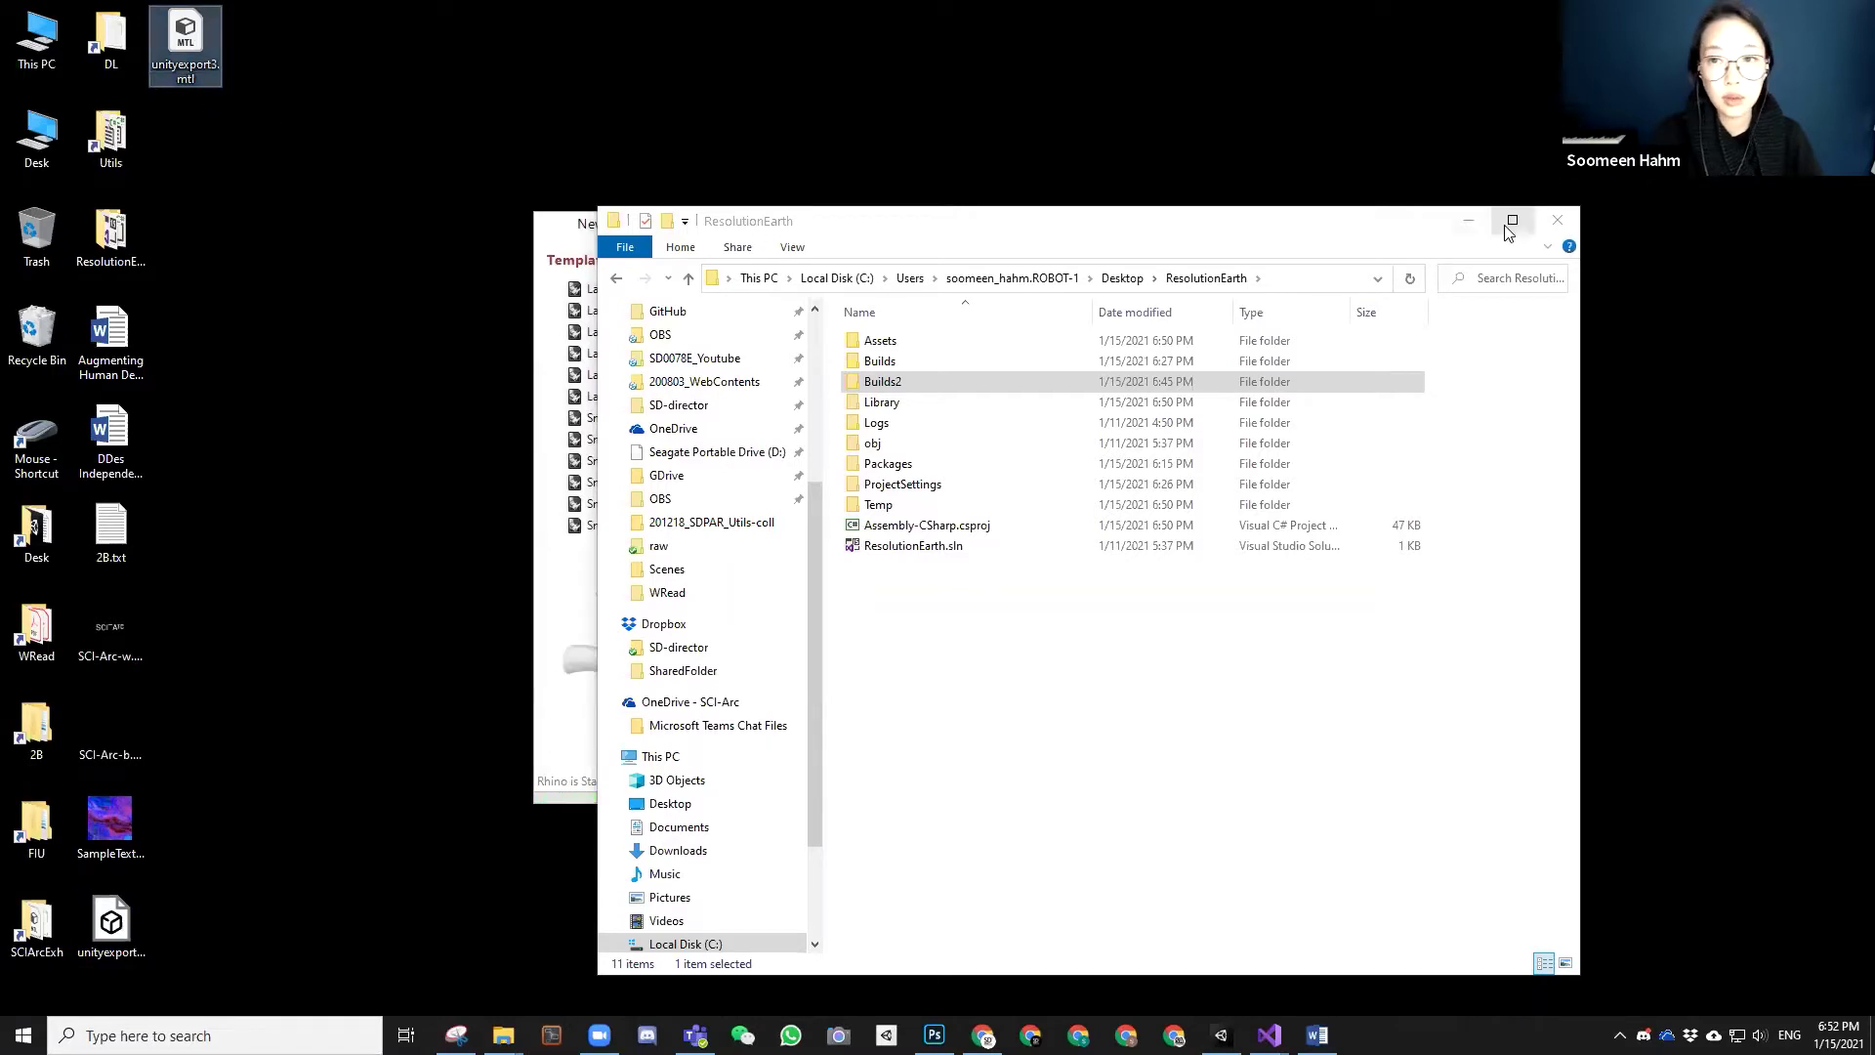
pyautogui.click(1469, 220)
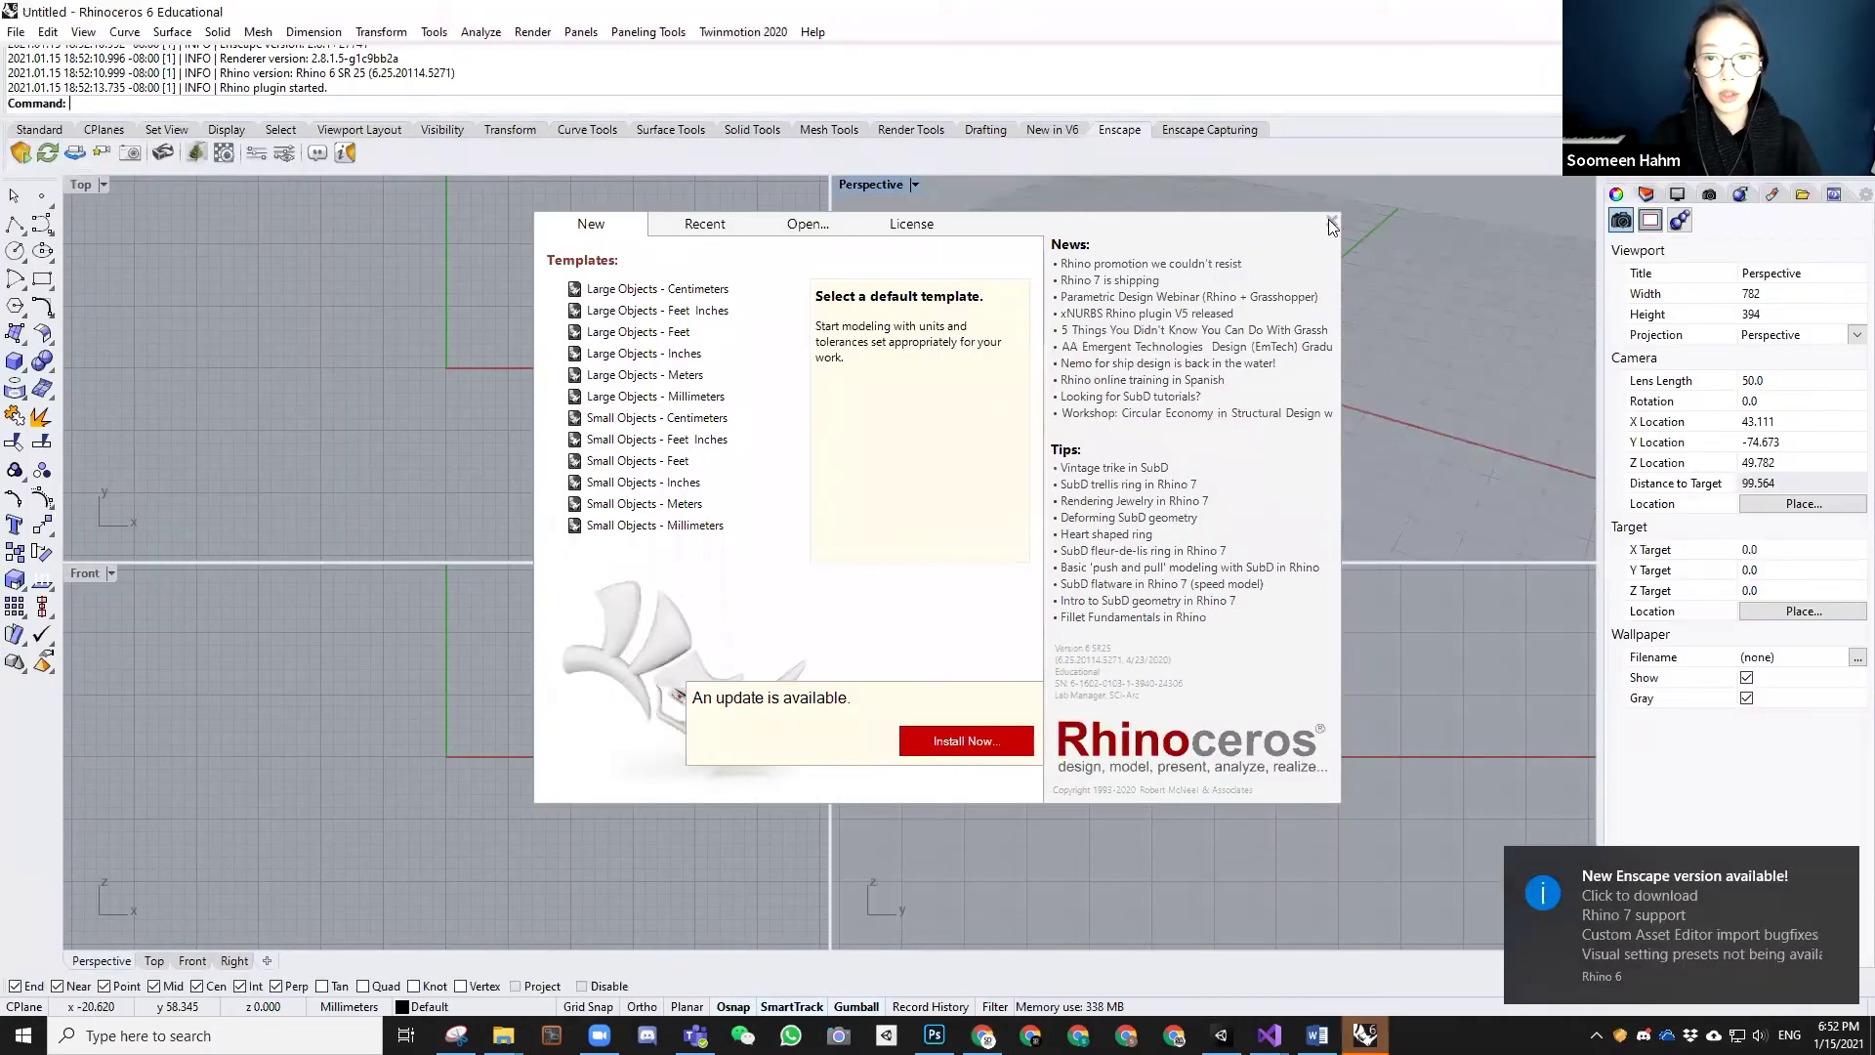
# - Open unityexport3.obj in Rhino by dropping it in, accepting the default OBJ import settings
pyautogui.click(1330, 222)
pyautogui.doubleClick(926, 23)
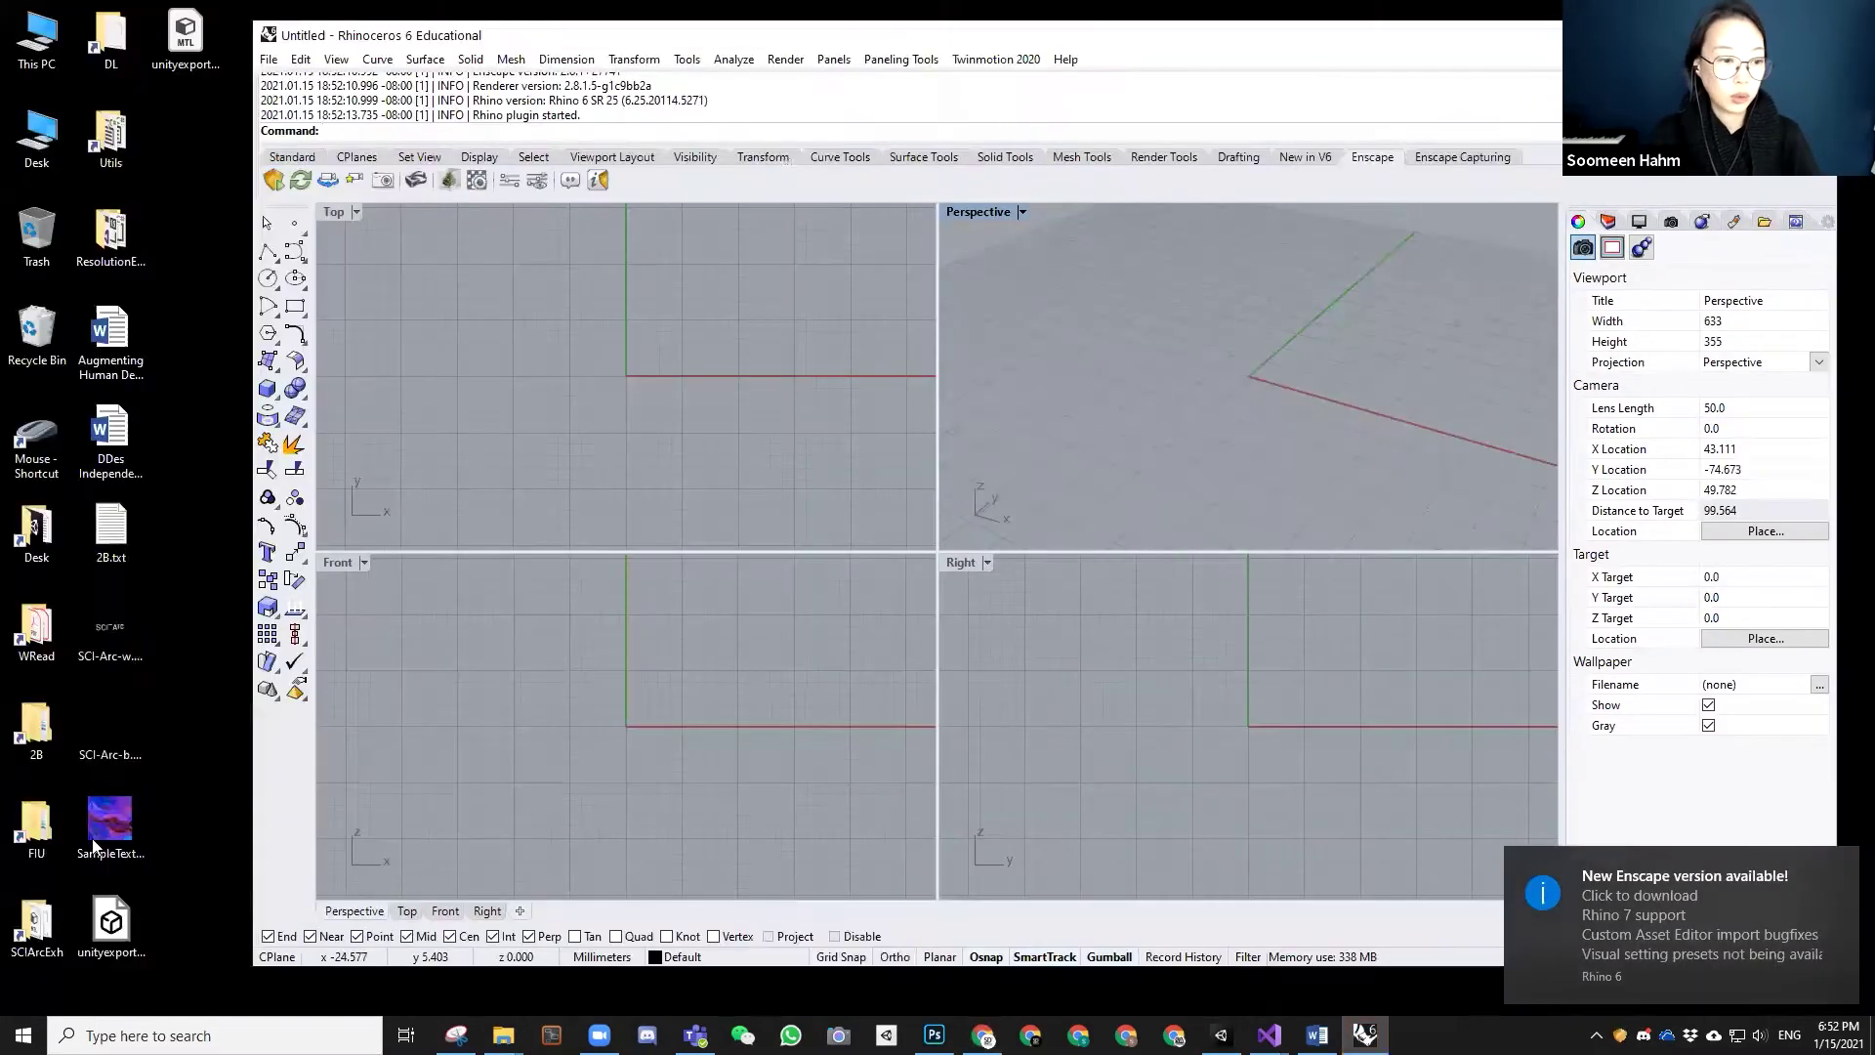
pyautogui.click(108, 929)
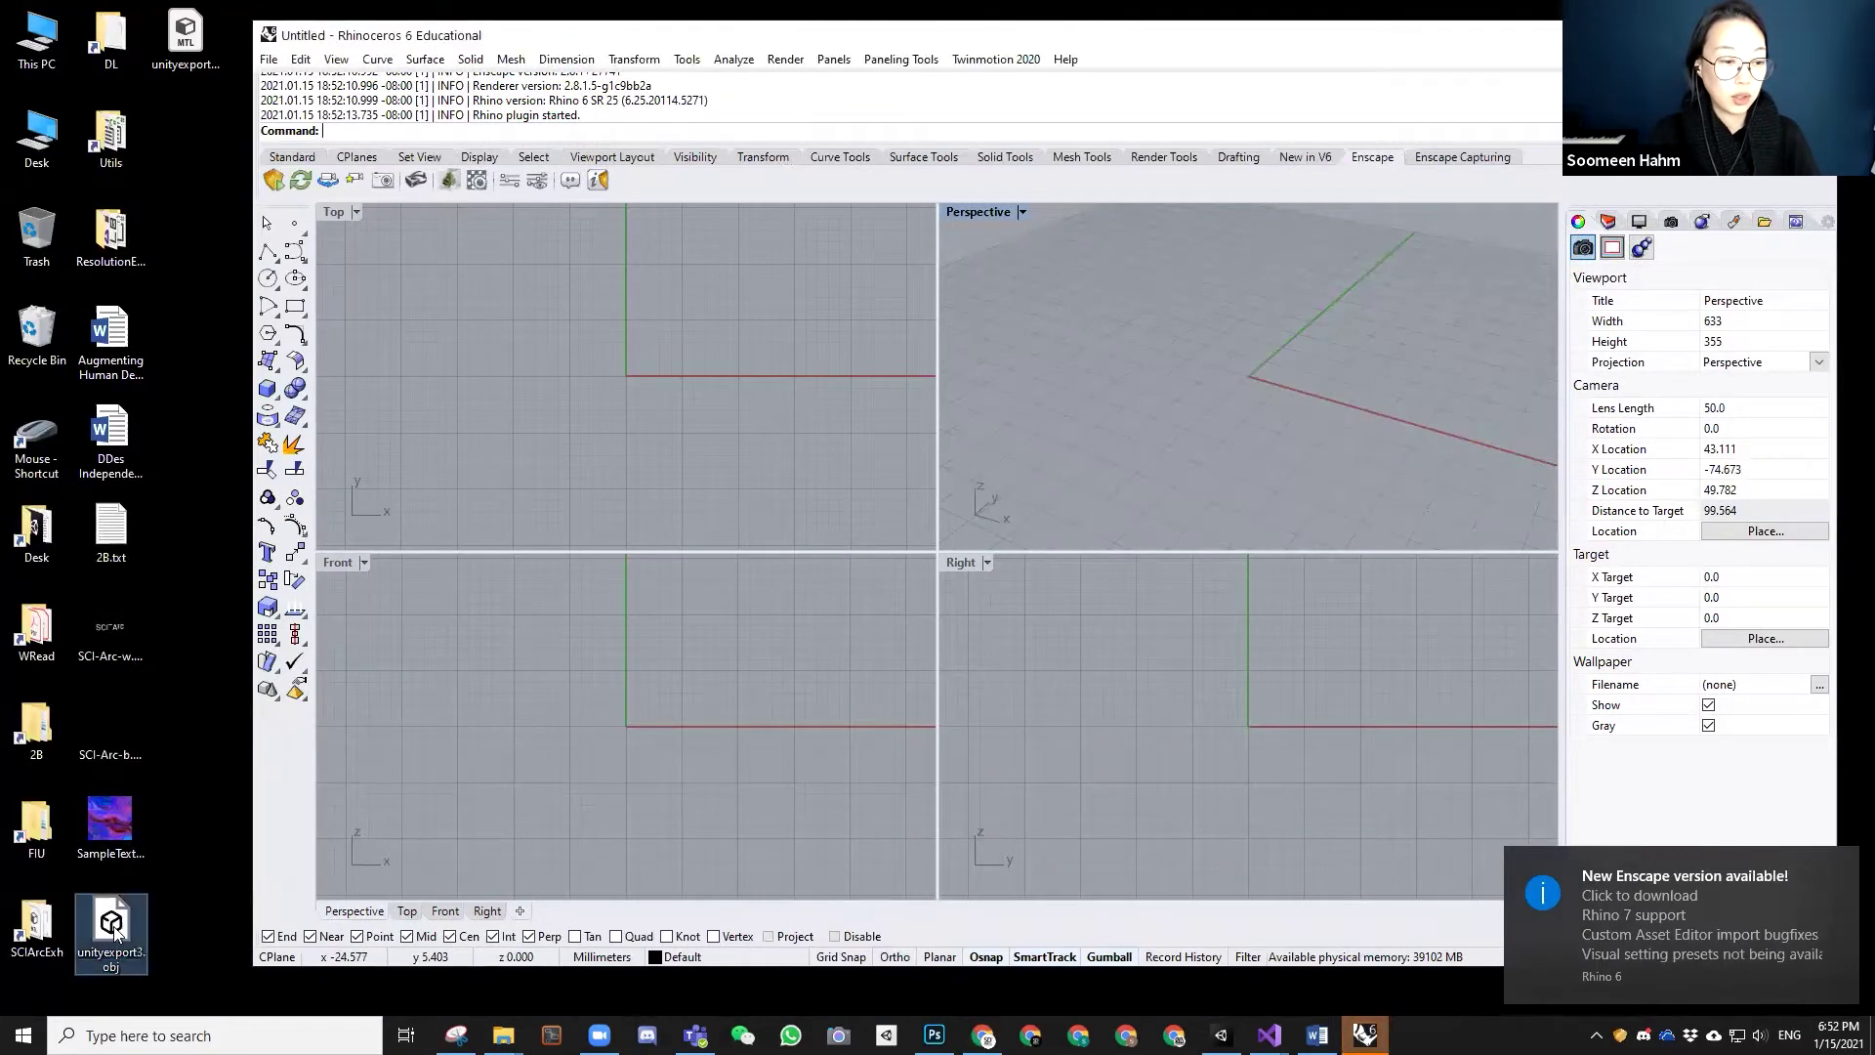
pyautogui.moveTo(108, 930); pyautogui.dragTo(1009, 413)
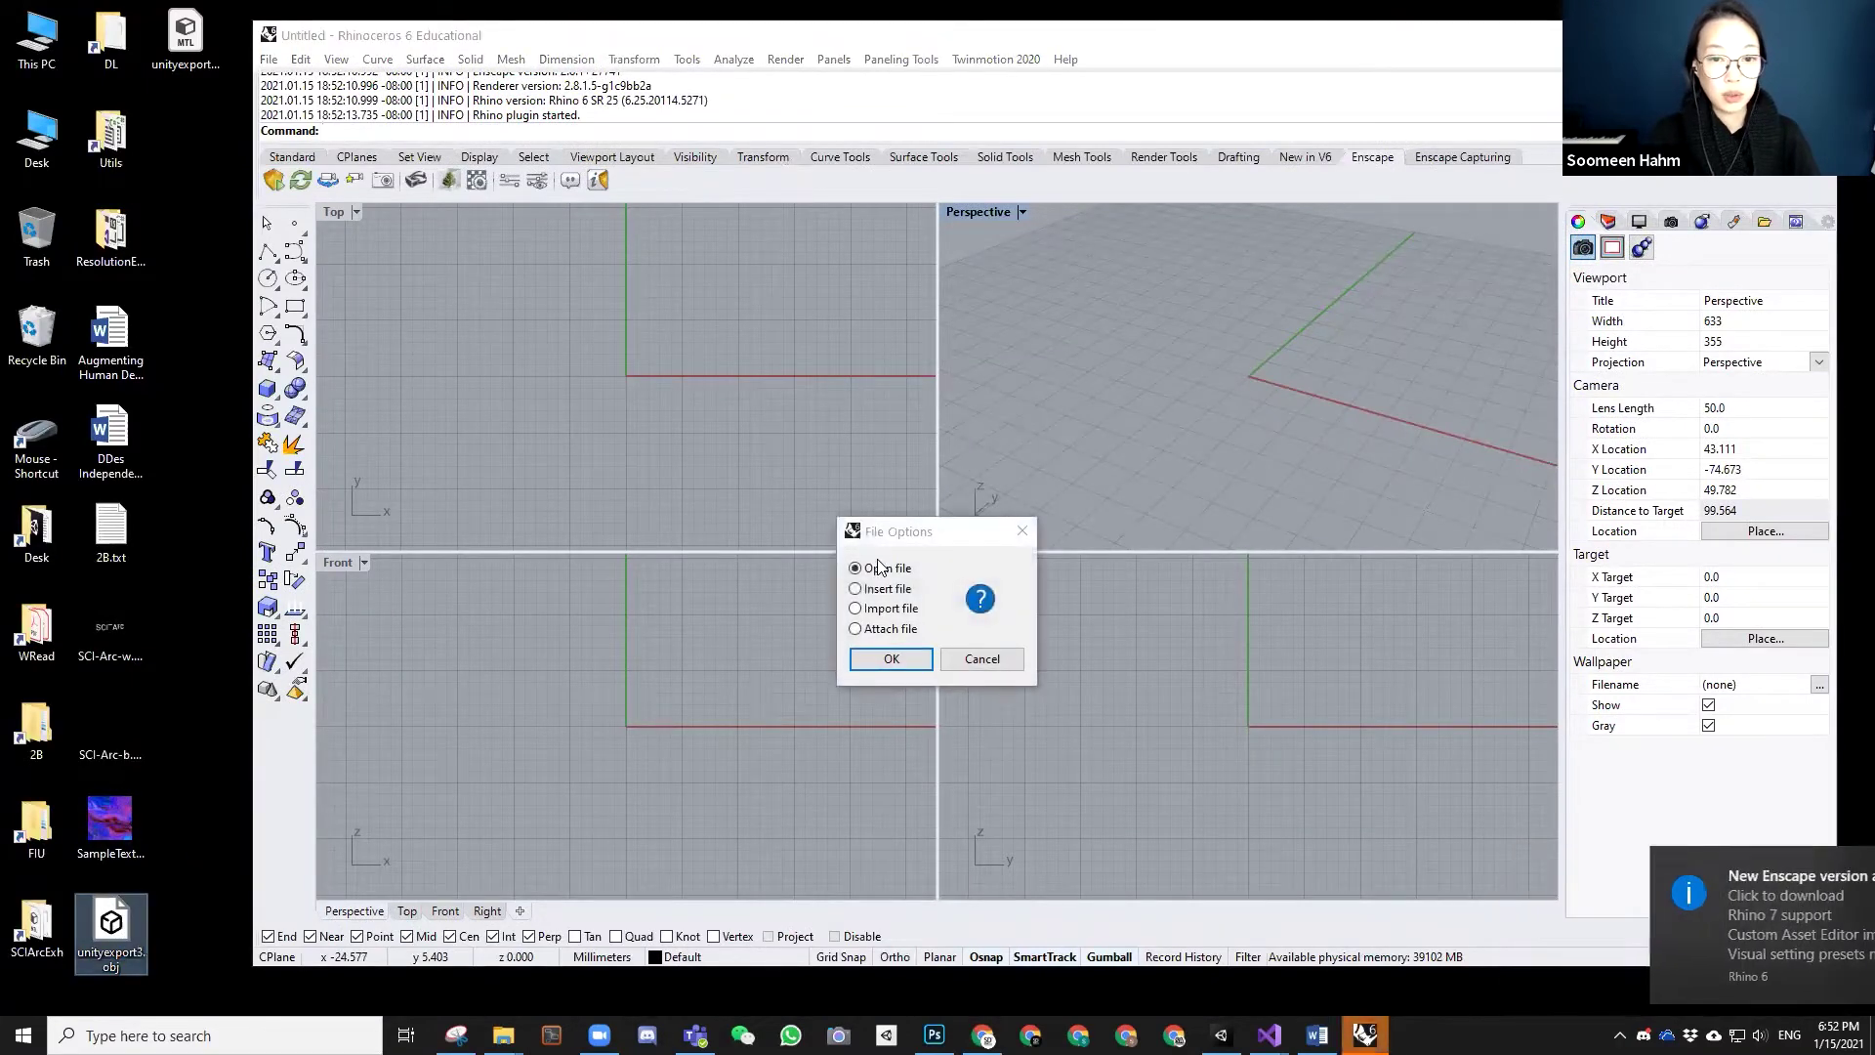
pyautogui.click(880, 661)
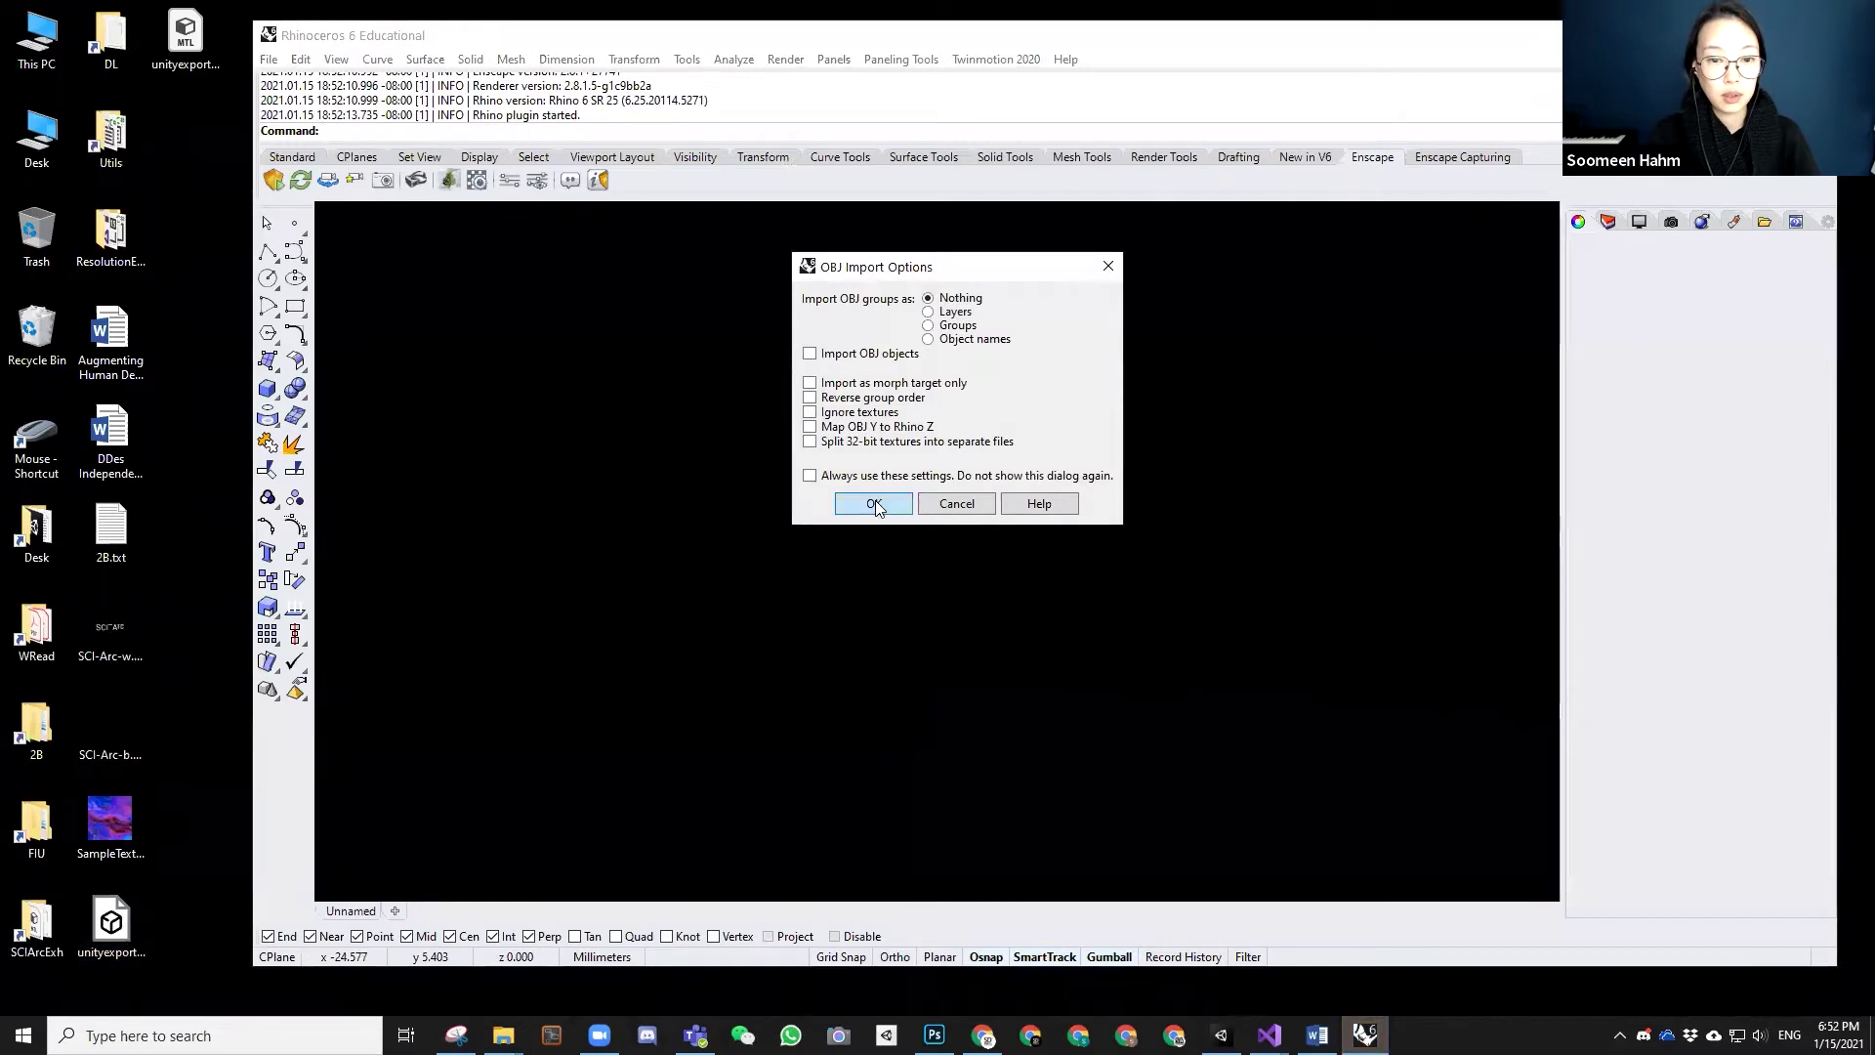
pyautogui.click(874, 504)
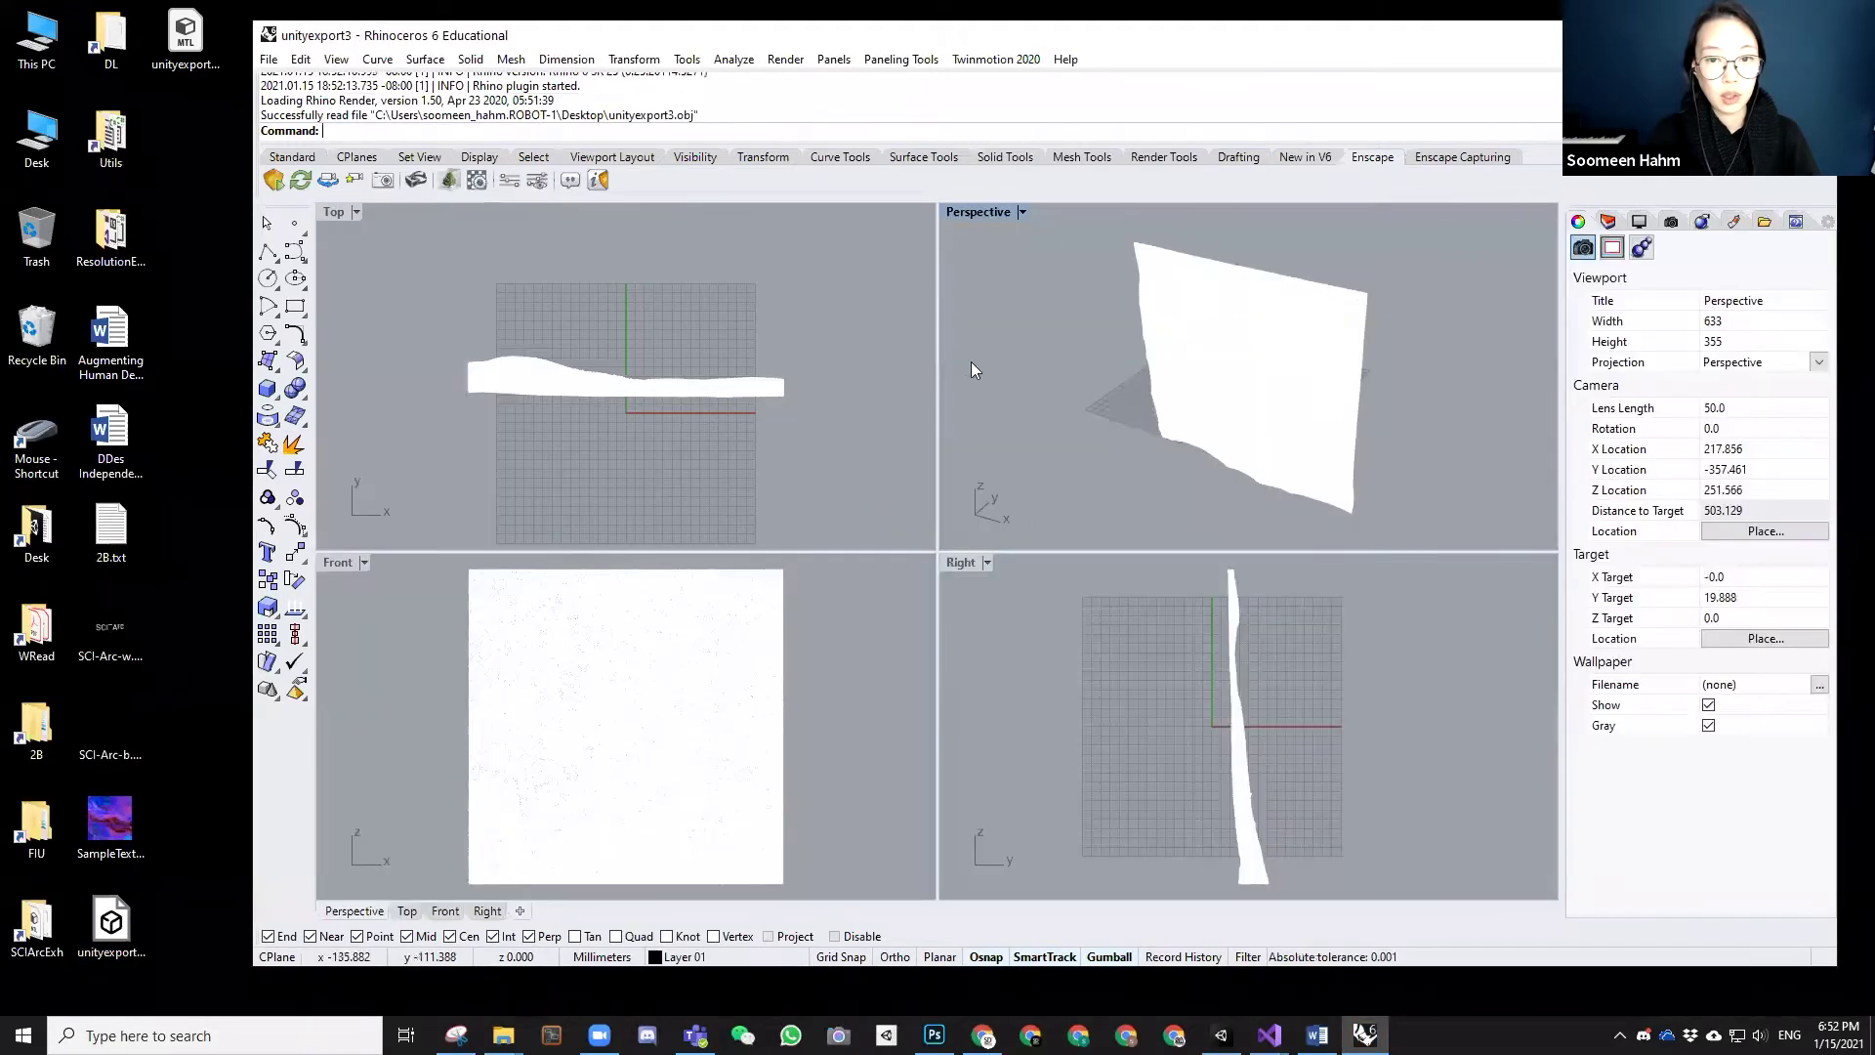
# - Set the Perspective view to Shaded and orbit around the terrain
pyautogui.click(968, 211)
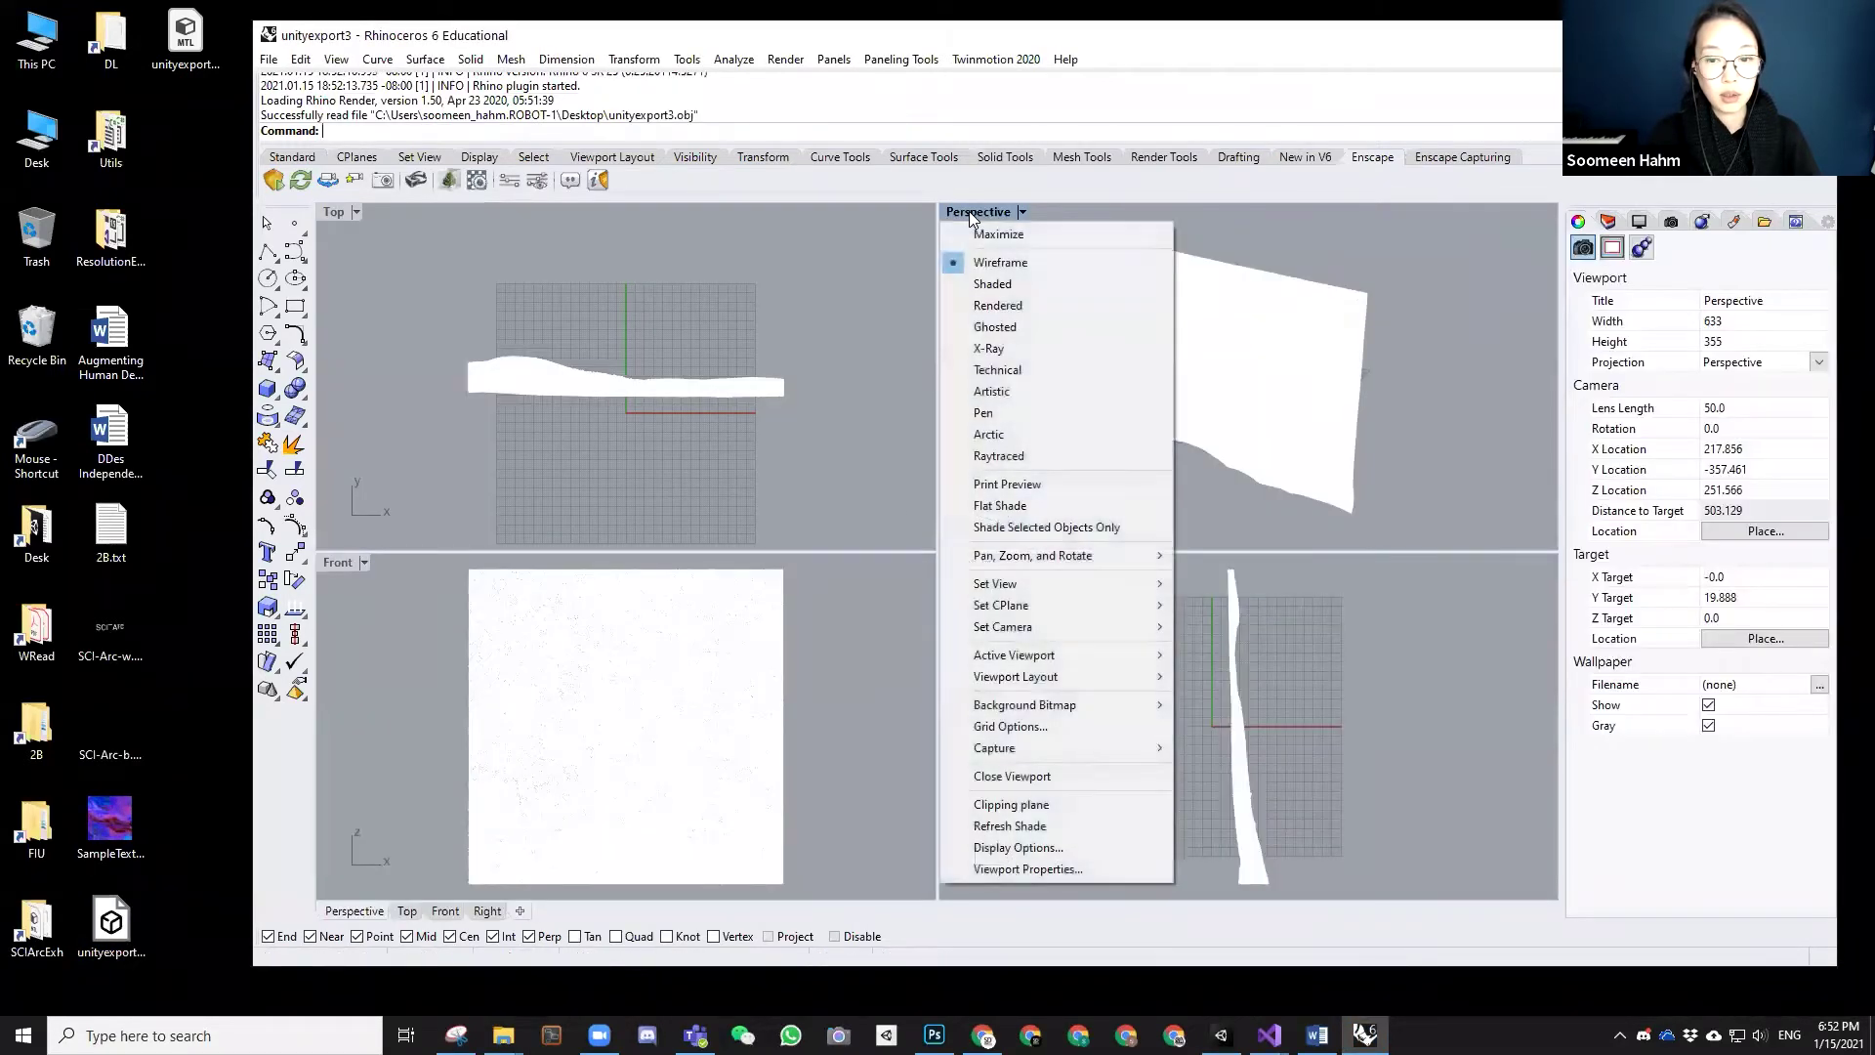
pyautogui.click(977, 281)
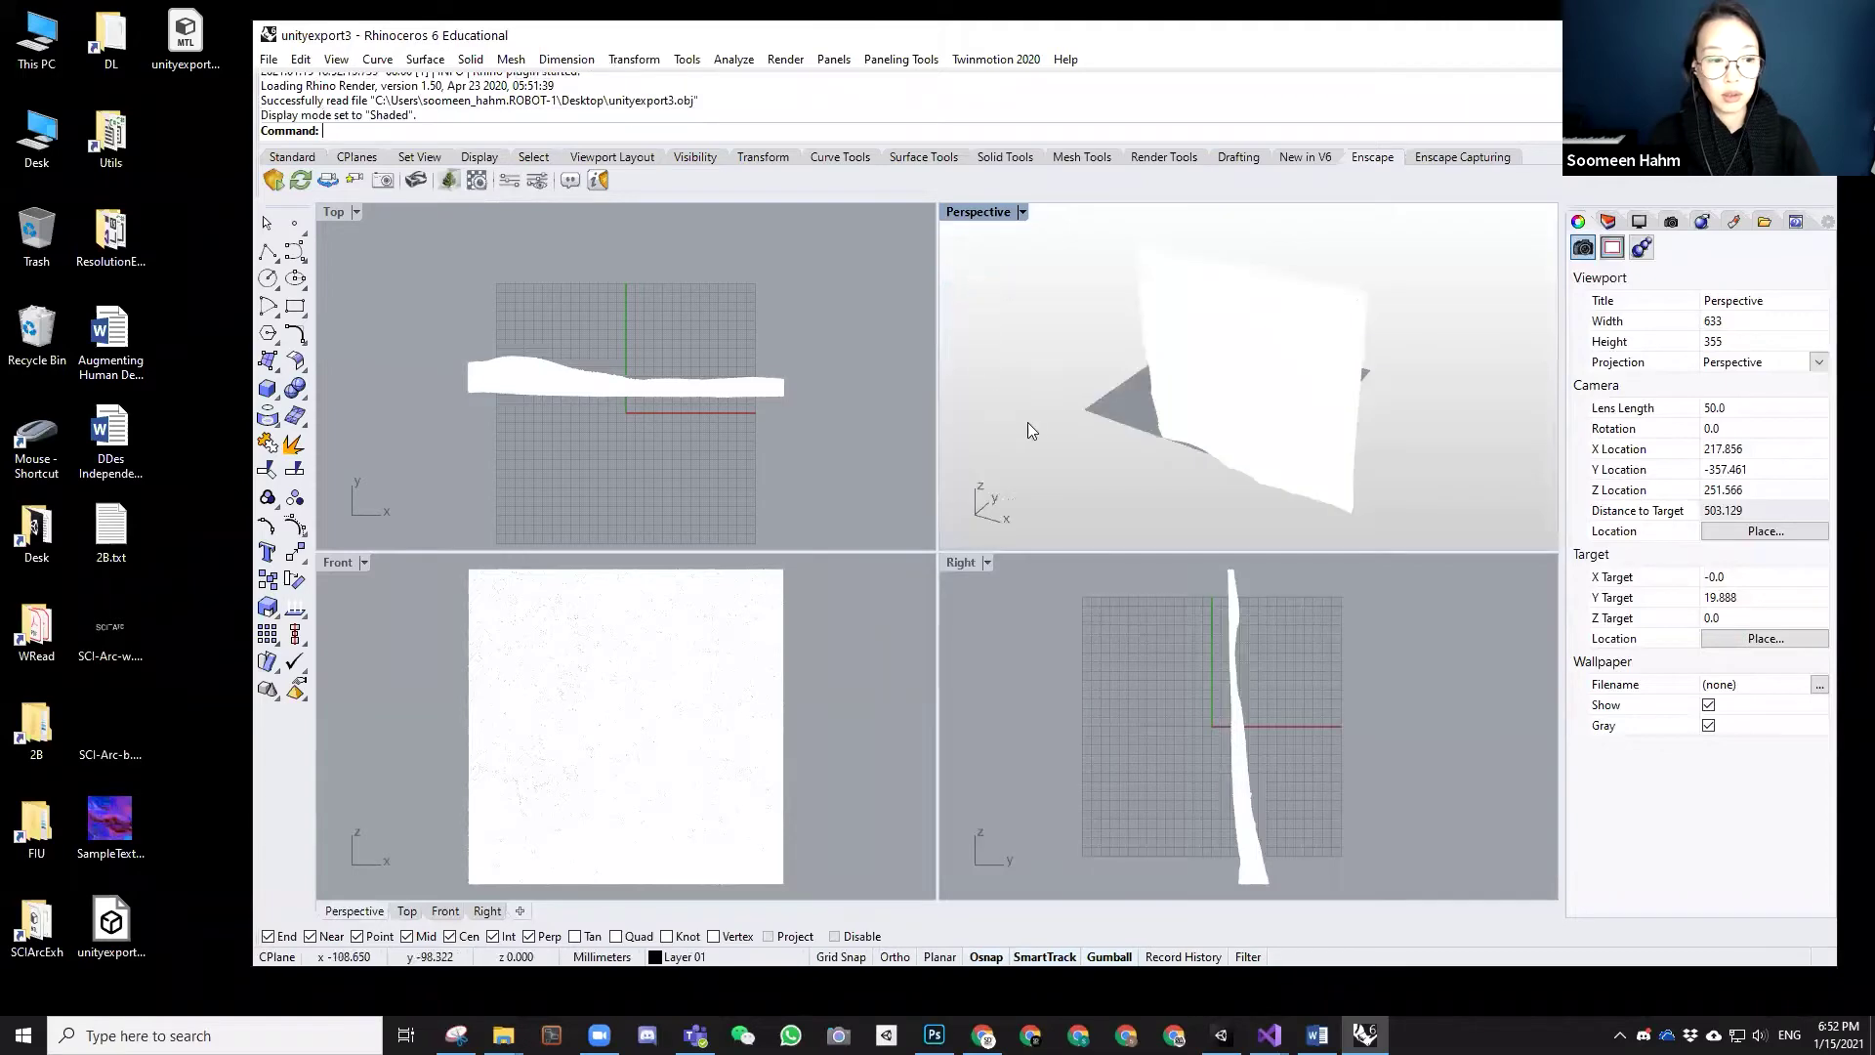
pyautogui.moveTo(1028, 423); pyautogui.dragTo(879, 384, button='right')
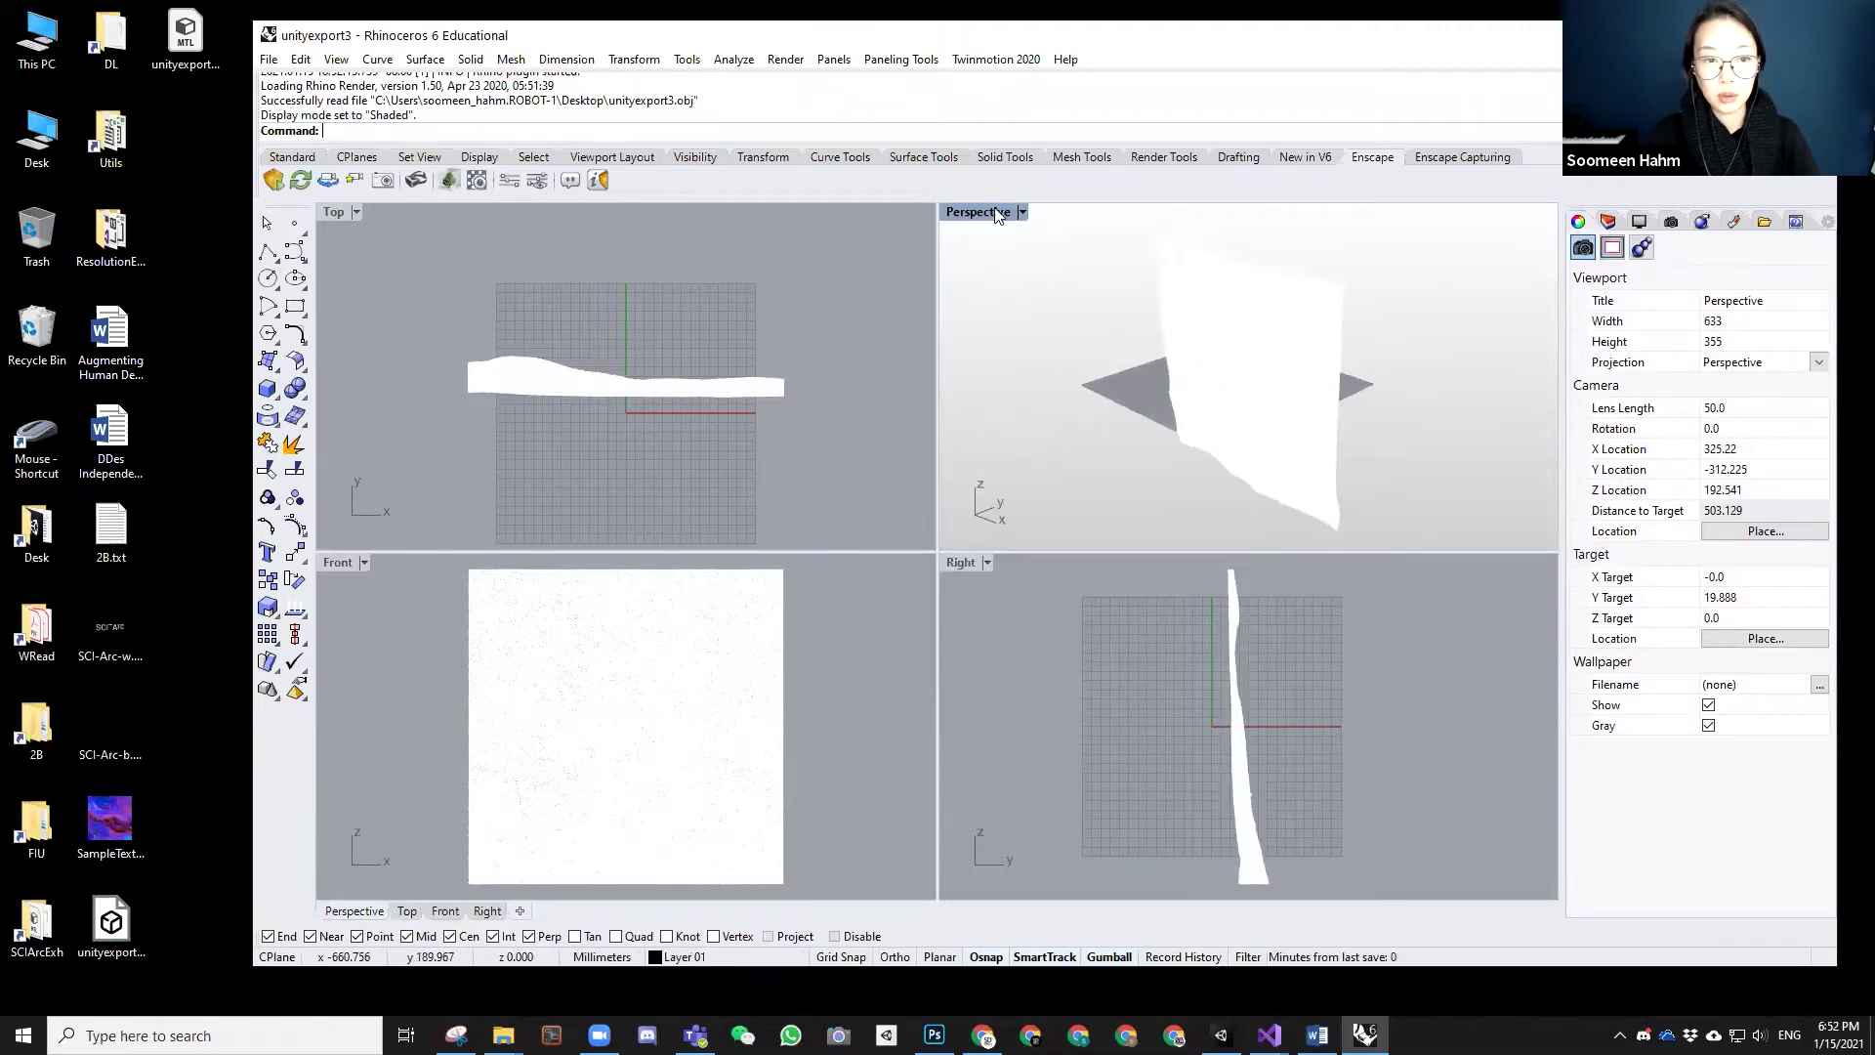
pyautogui.scroll(3, 594, 357)
pyautogui.scroll(3, 564, 371)
pyautogui.scroll(3, 566, 395)
pyautogui.scroll(2, 568, 422)
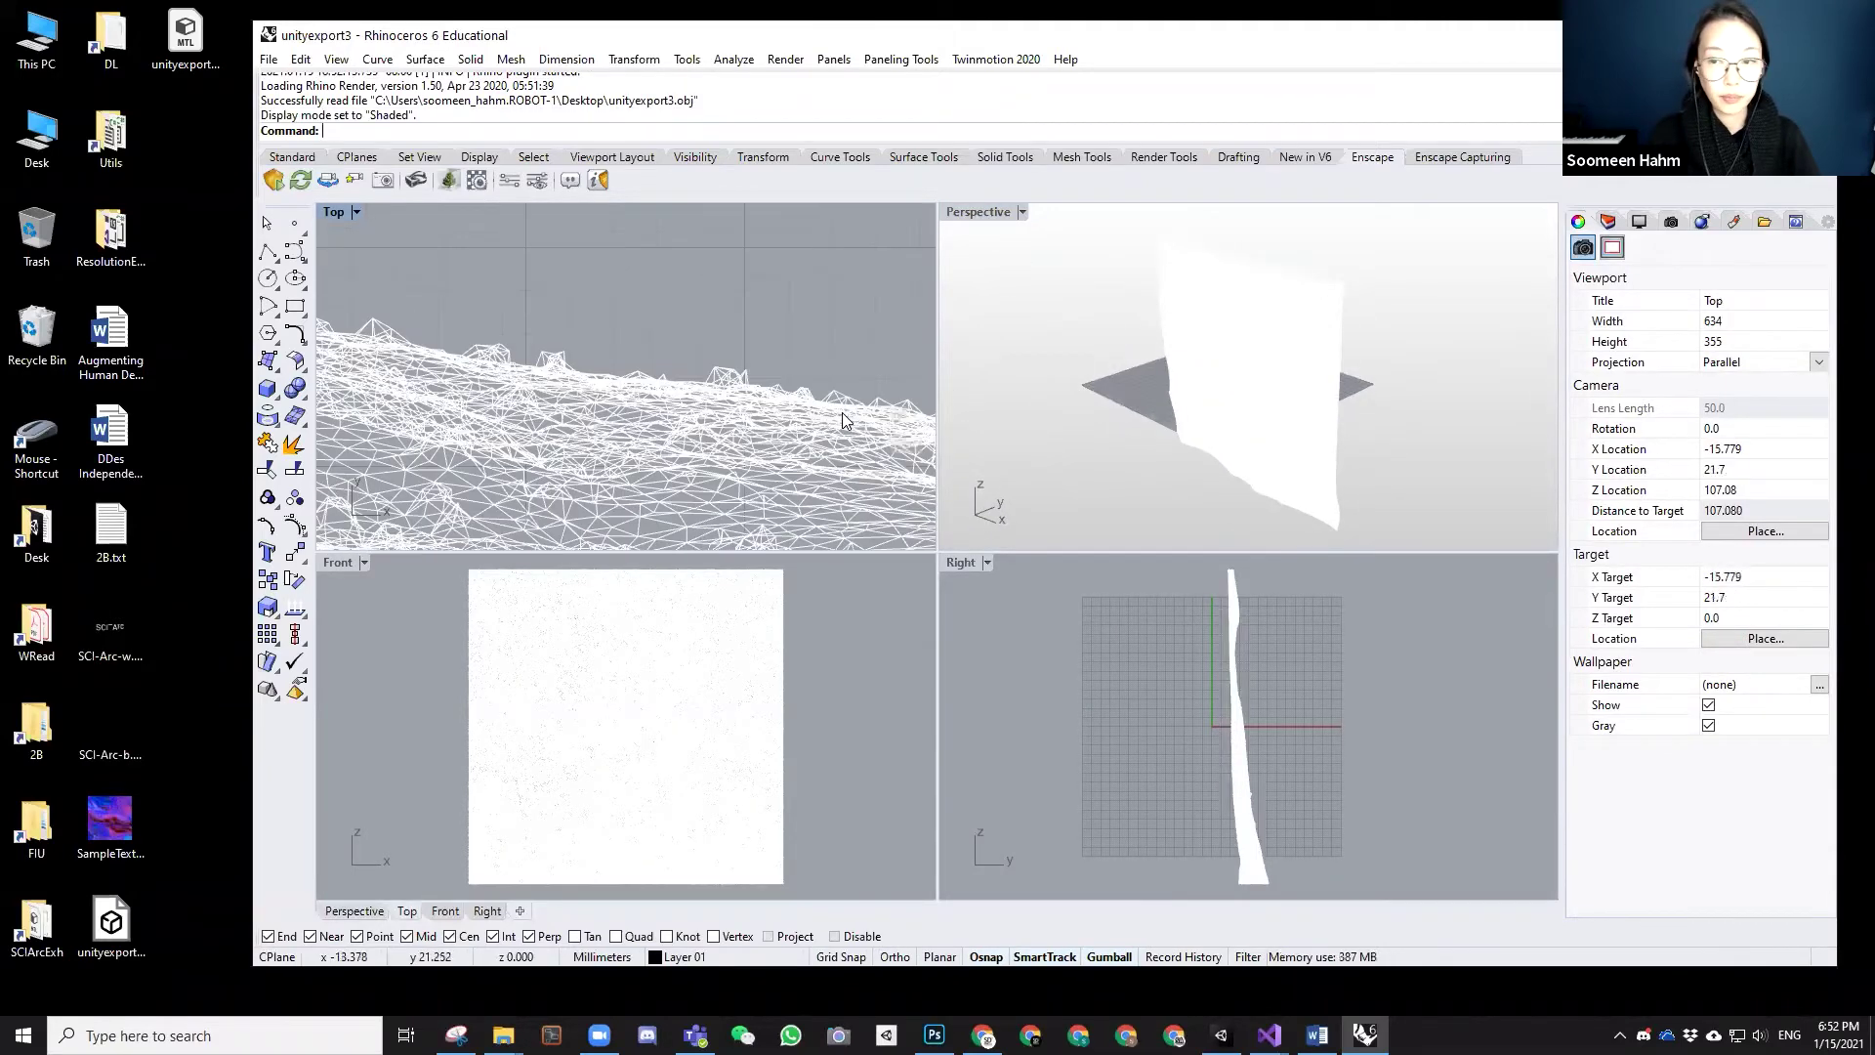
pyautogui.scroll(-5, 1012, 530)
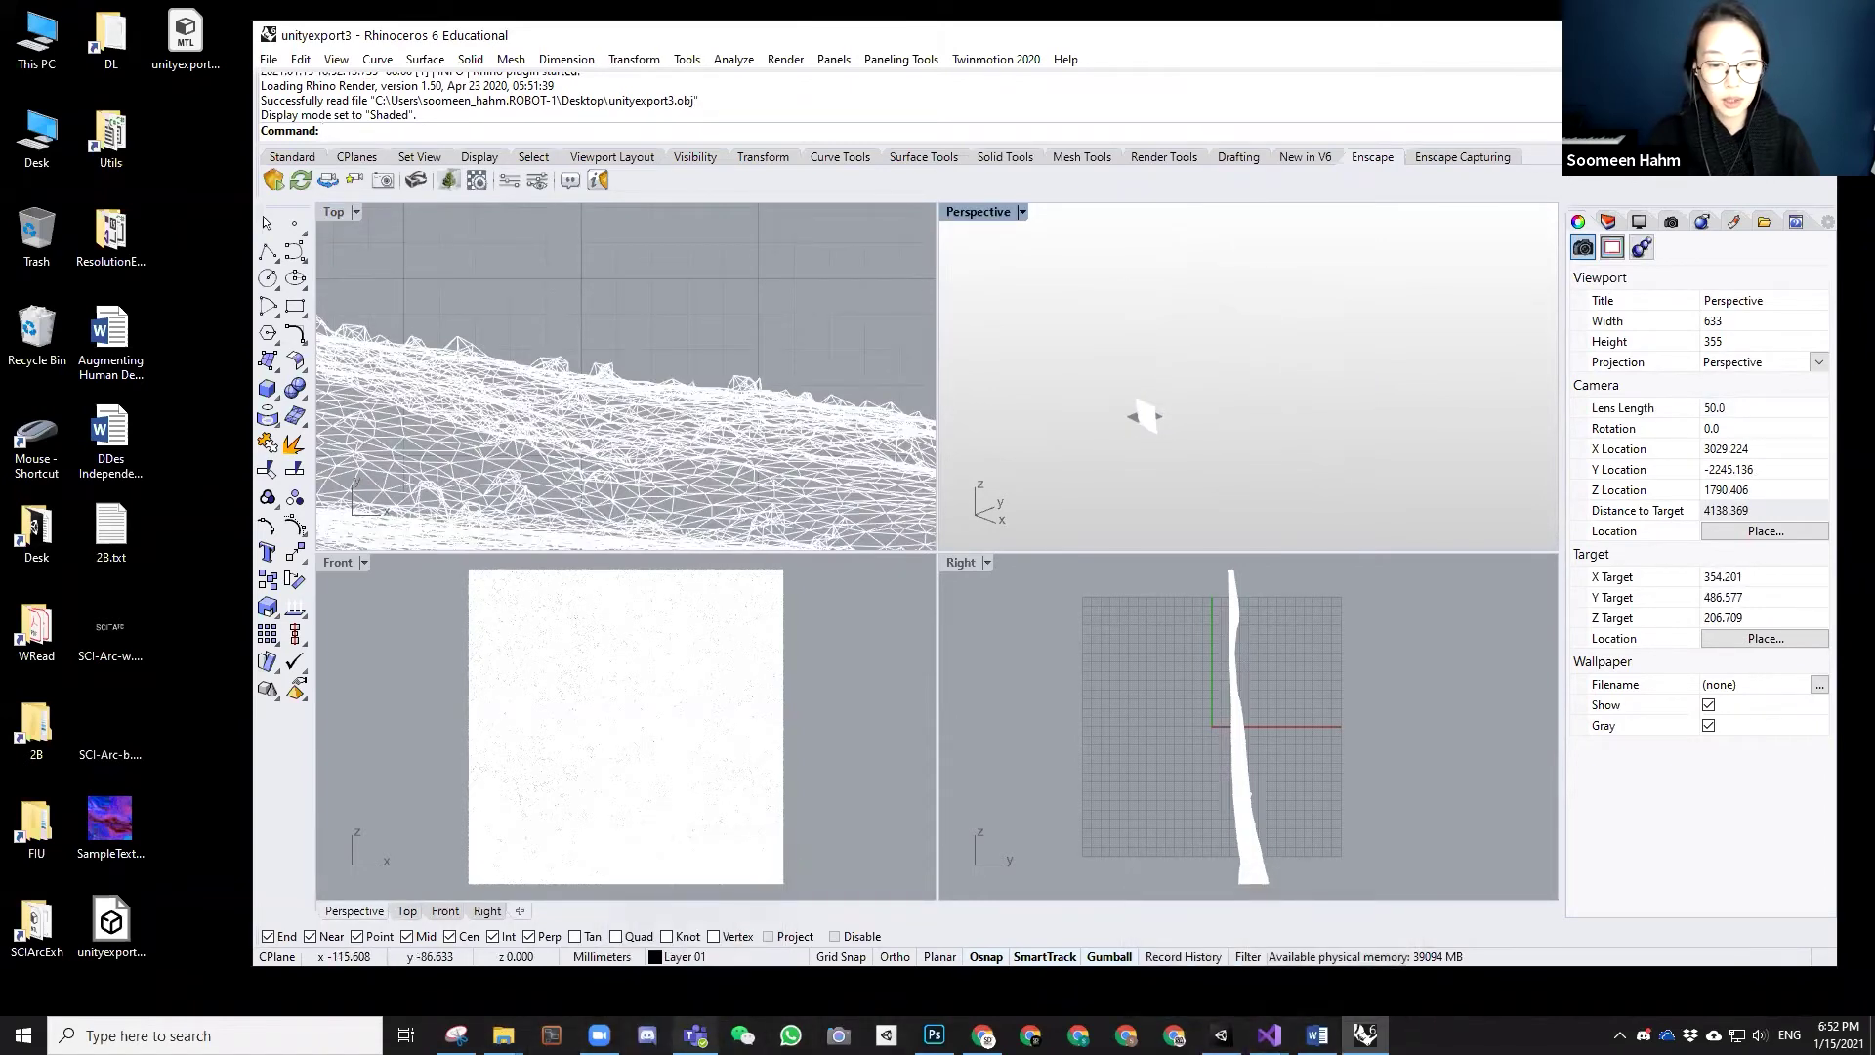
# - Back in Unity, select all CubeHouse clones under GenerativeCity (1)
pyautogui.click(1220, 1036)
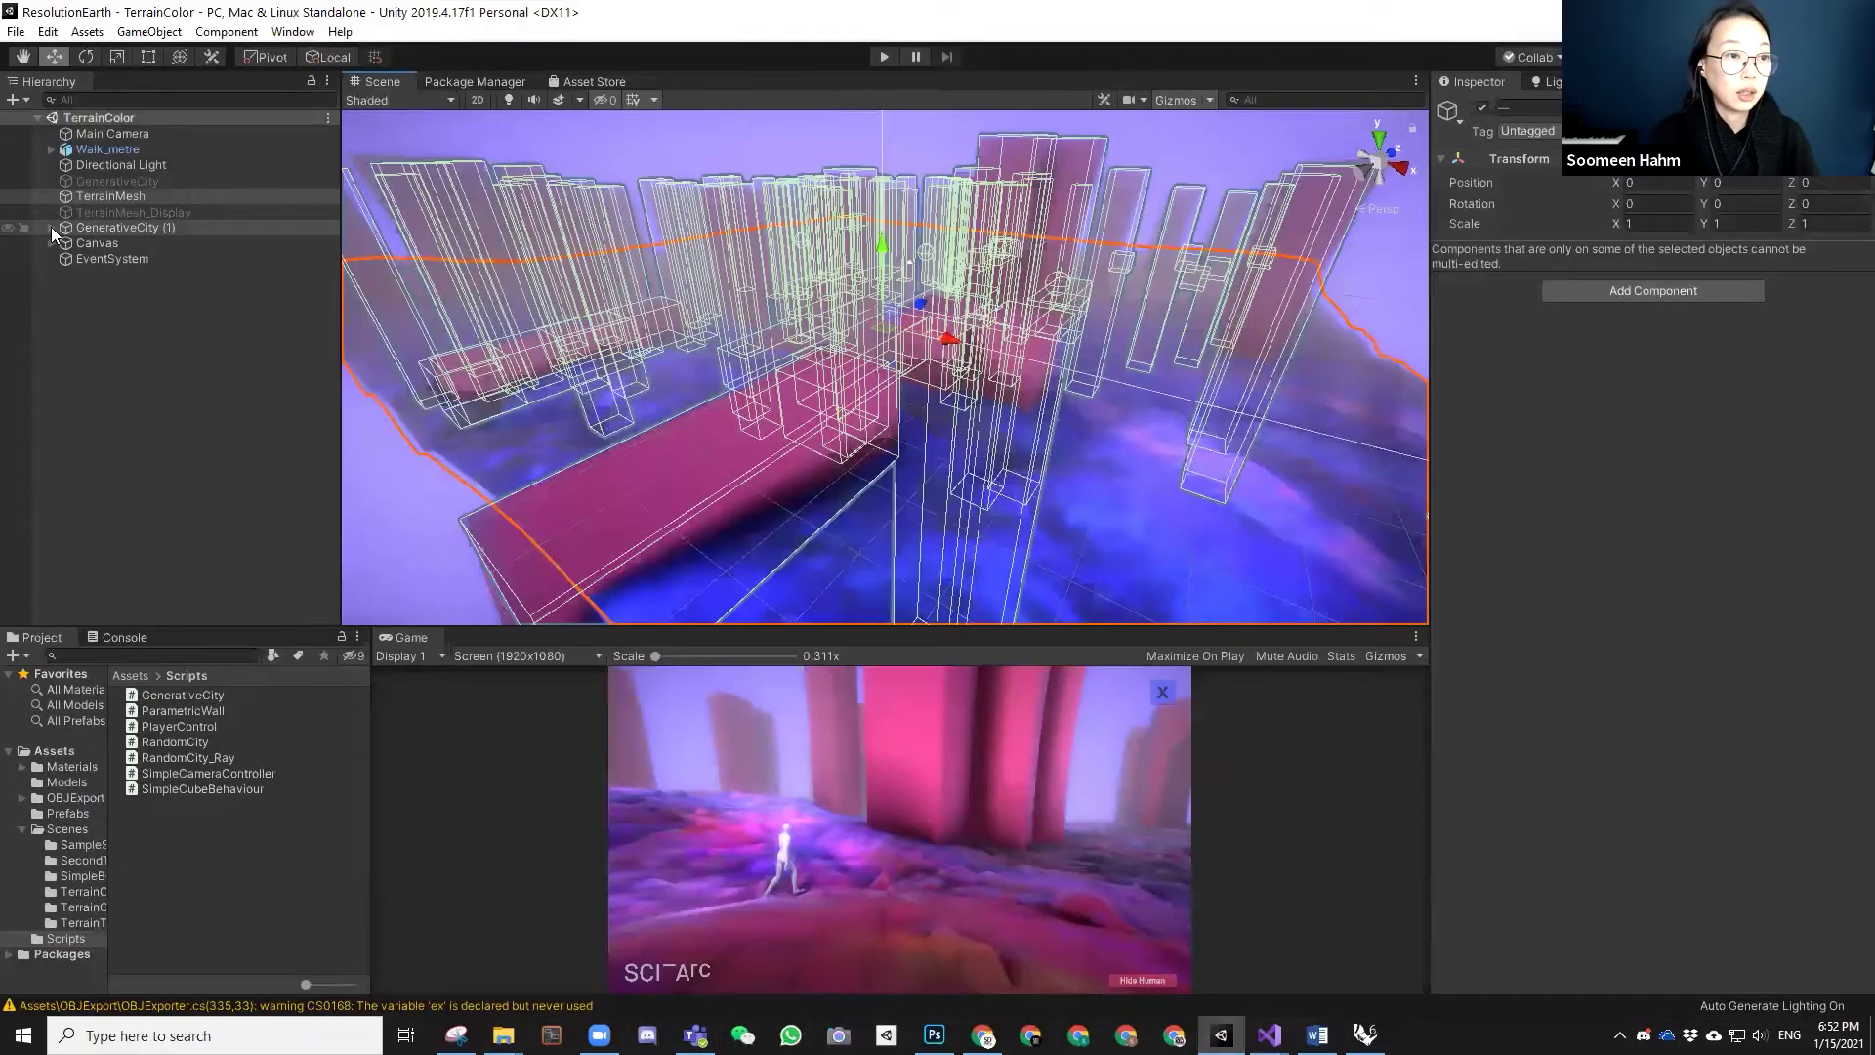
pyautogui.click(52, 227)
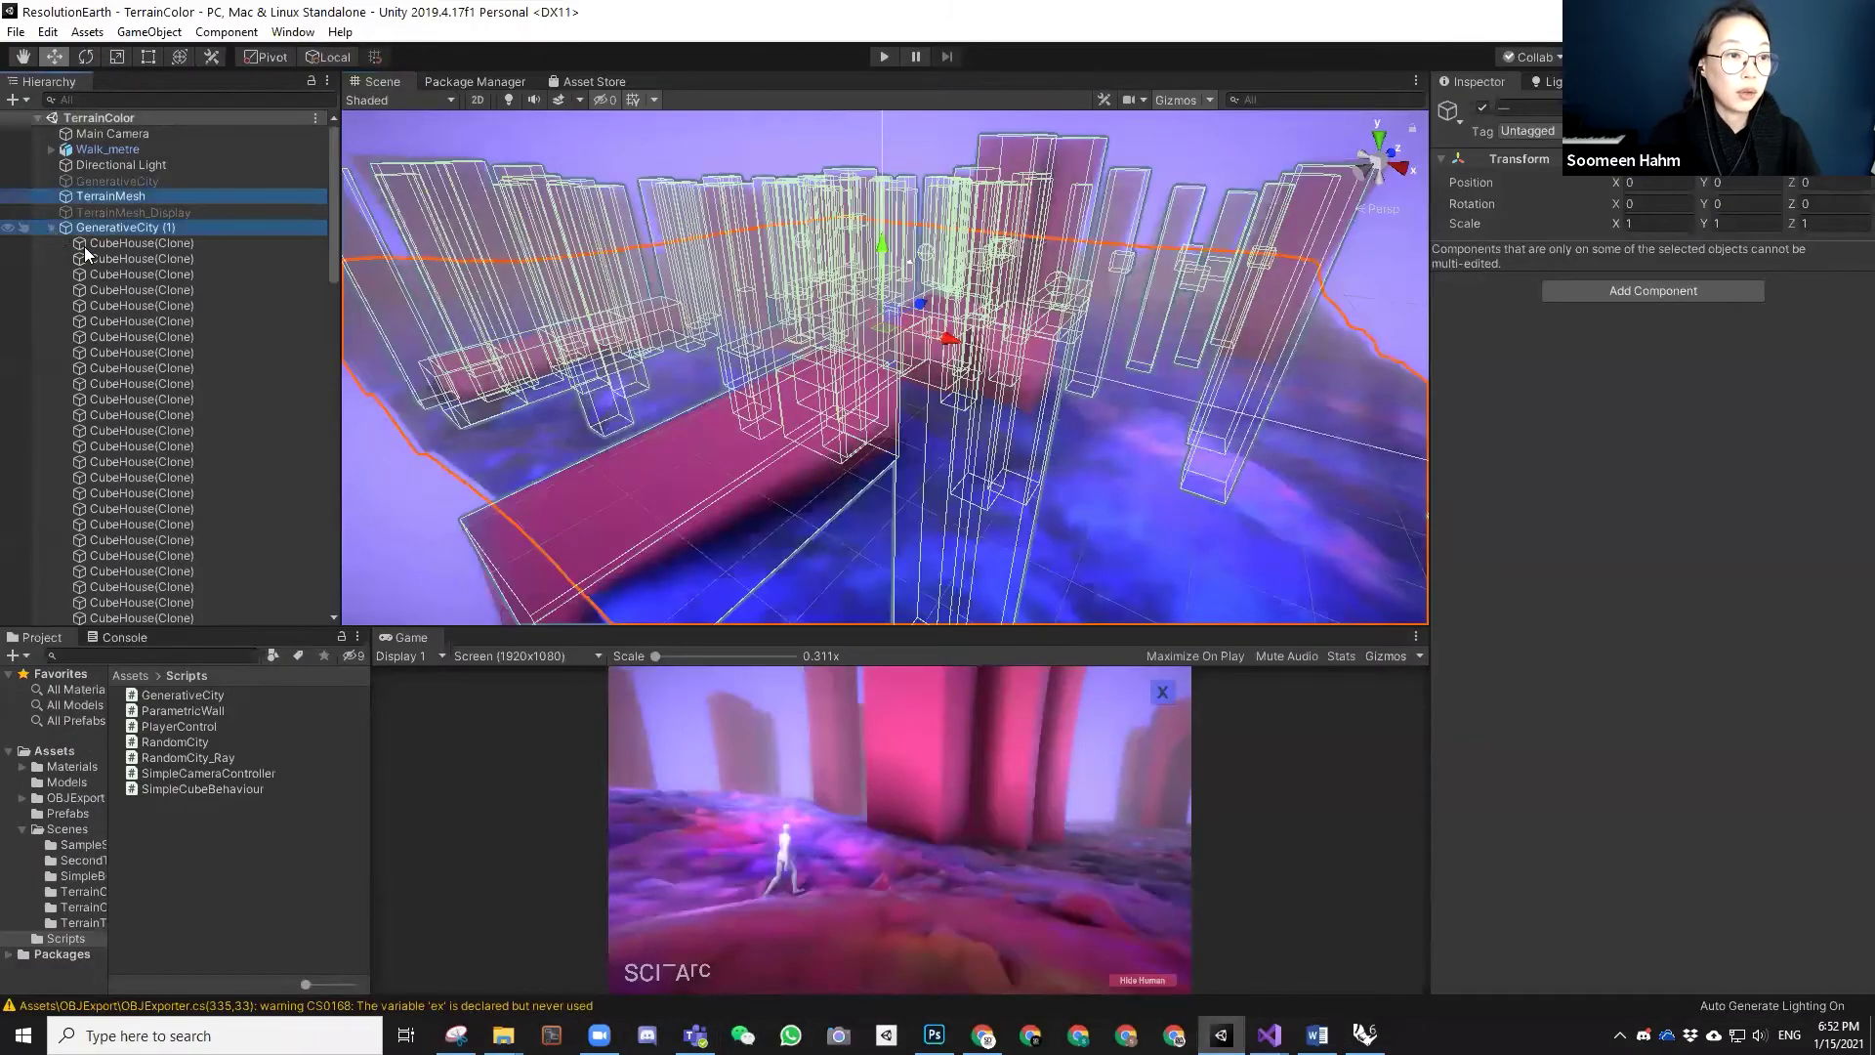
pyautogui.click(121, 245)
pyautogui.scroll(-5, 126, 324)
pyautogui.scroll(-5, 136, 441)
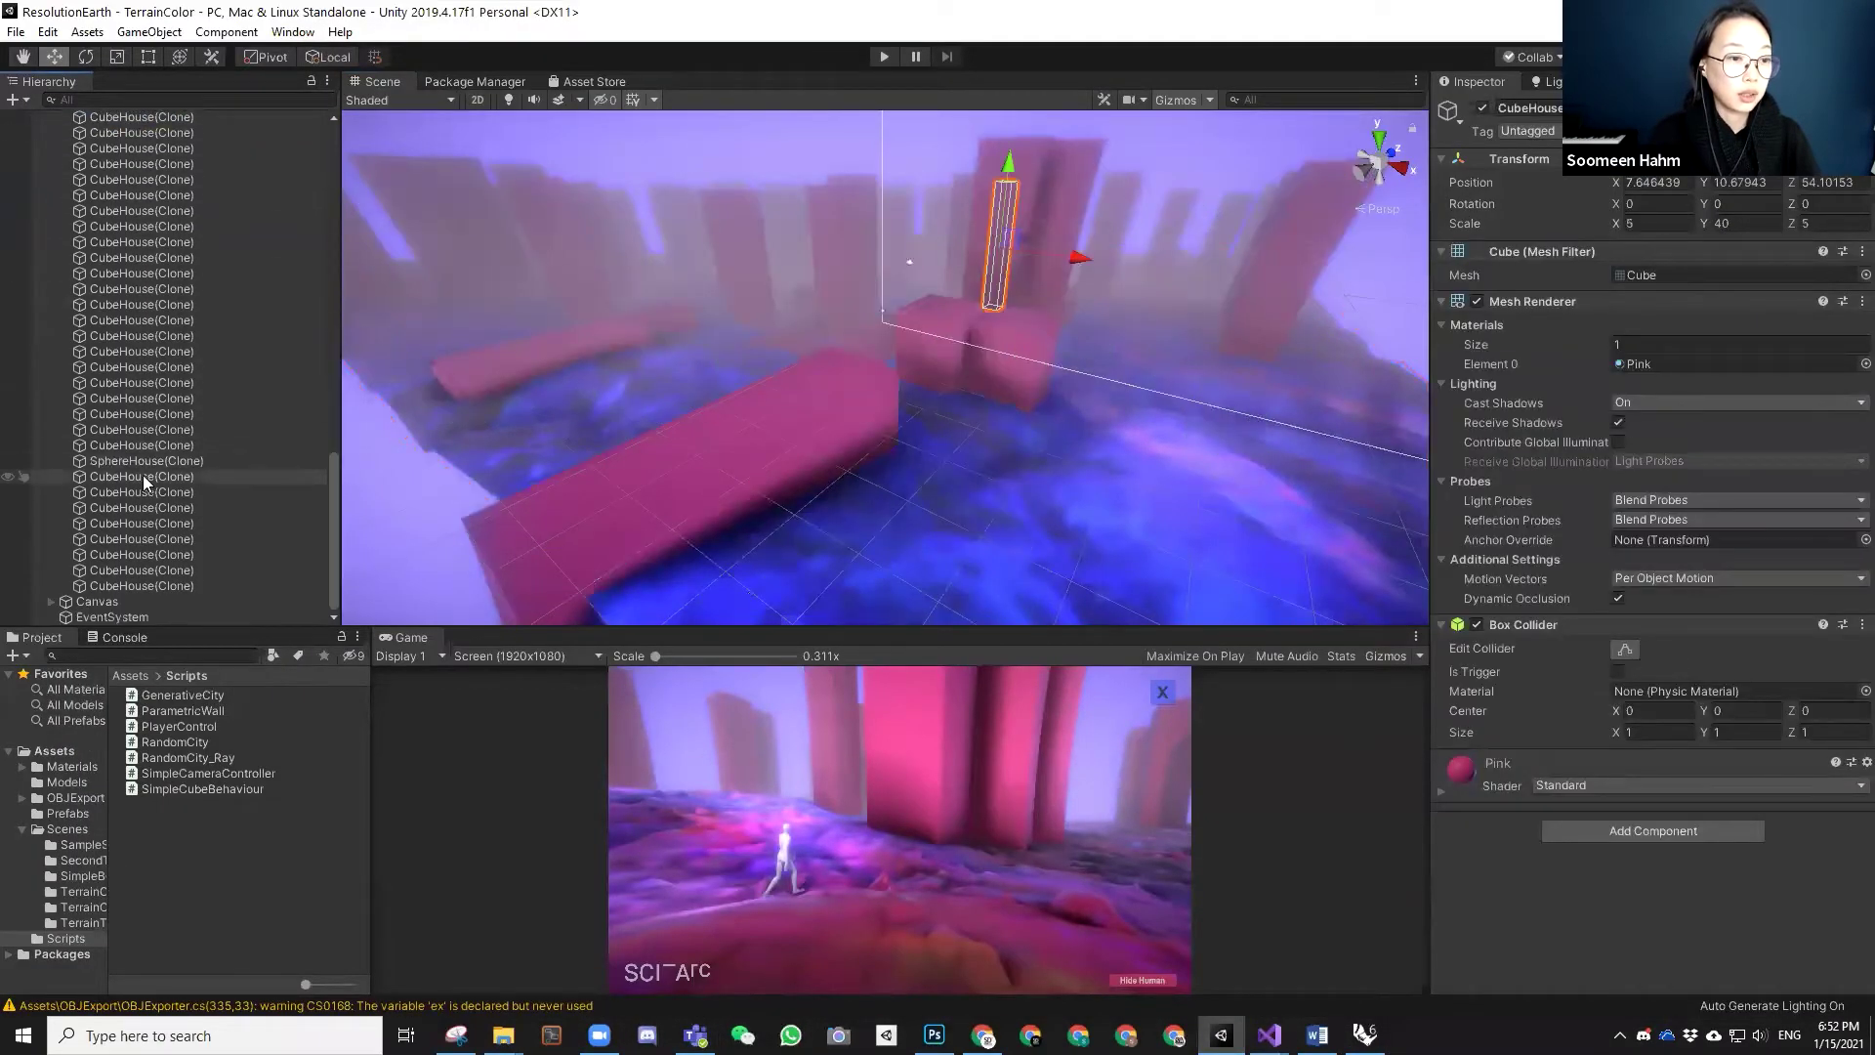
pyautogui.keyDown('shift'); pyautogui.click(137, 585); pyautogui.keyUp('shift')
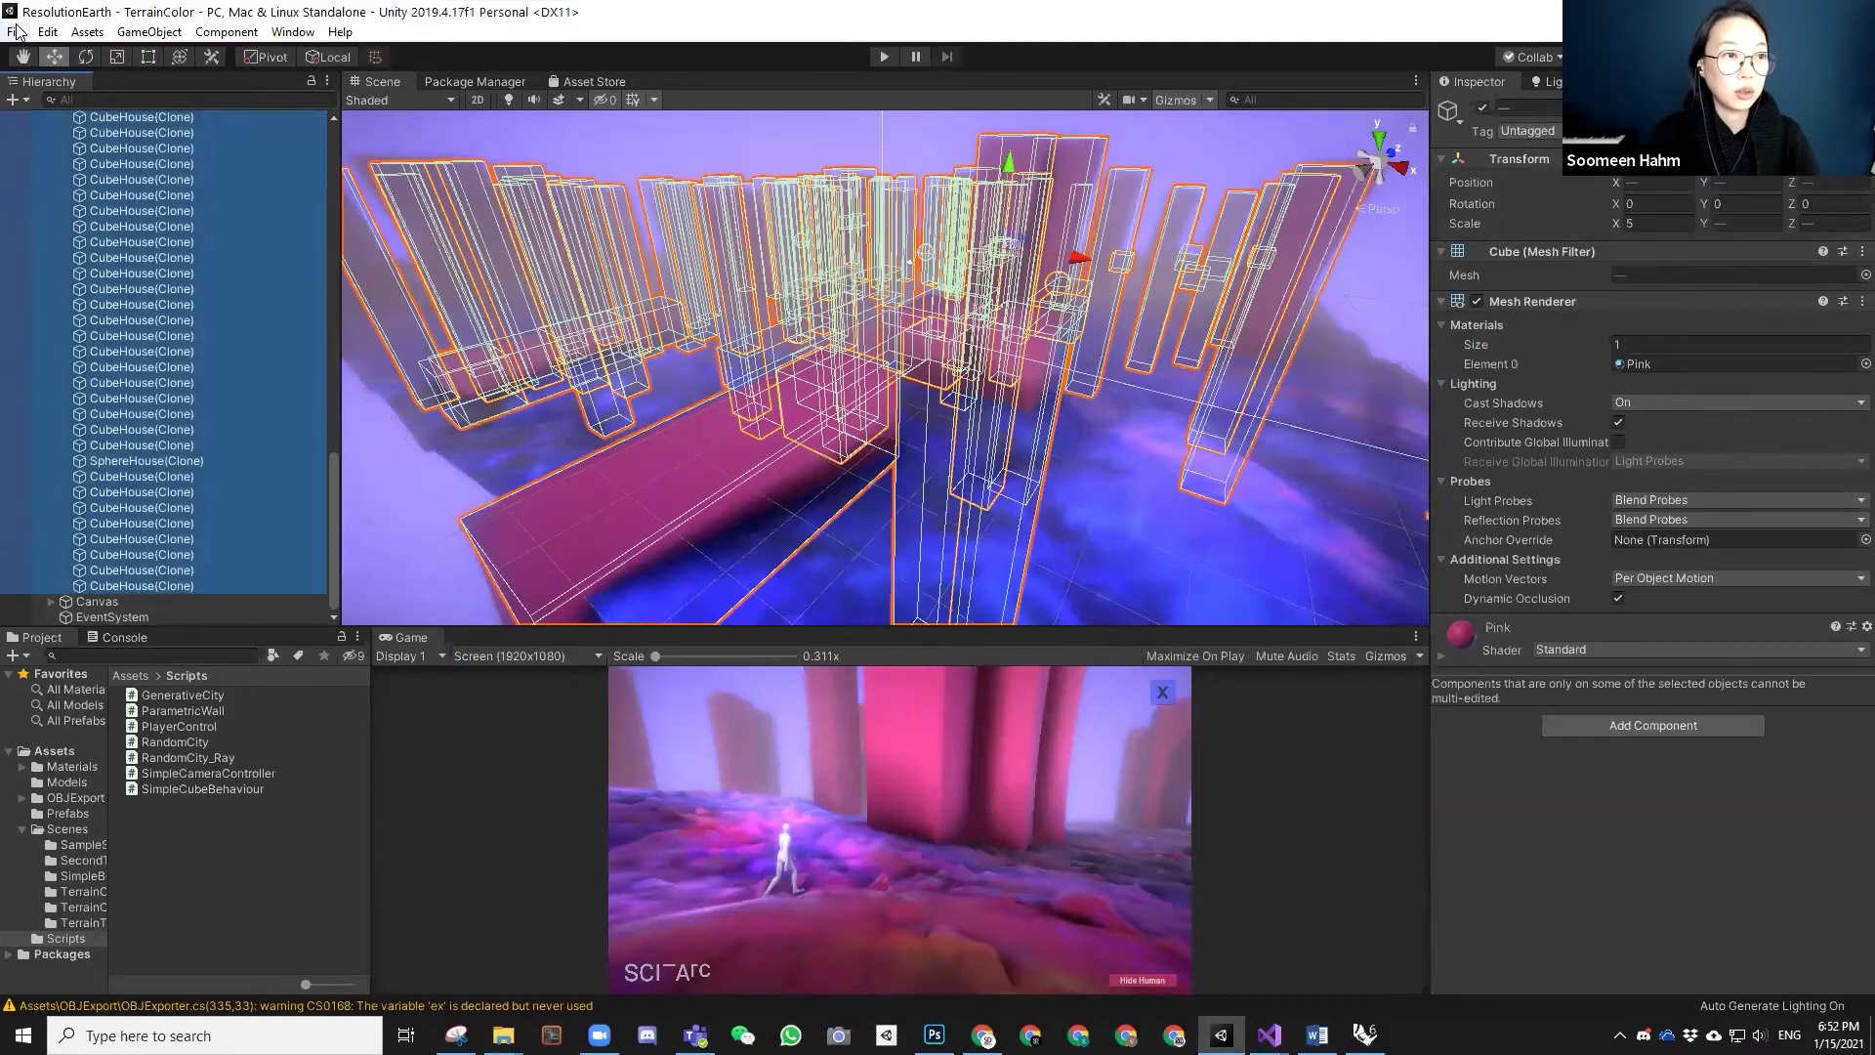
# - Export the selected houses as unityexport4.obj to the Desktop
pyautogui.click(15, 31)
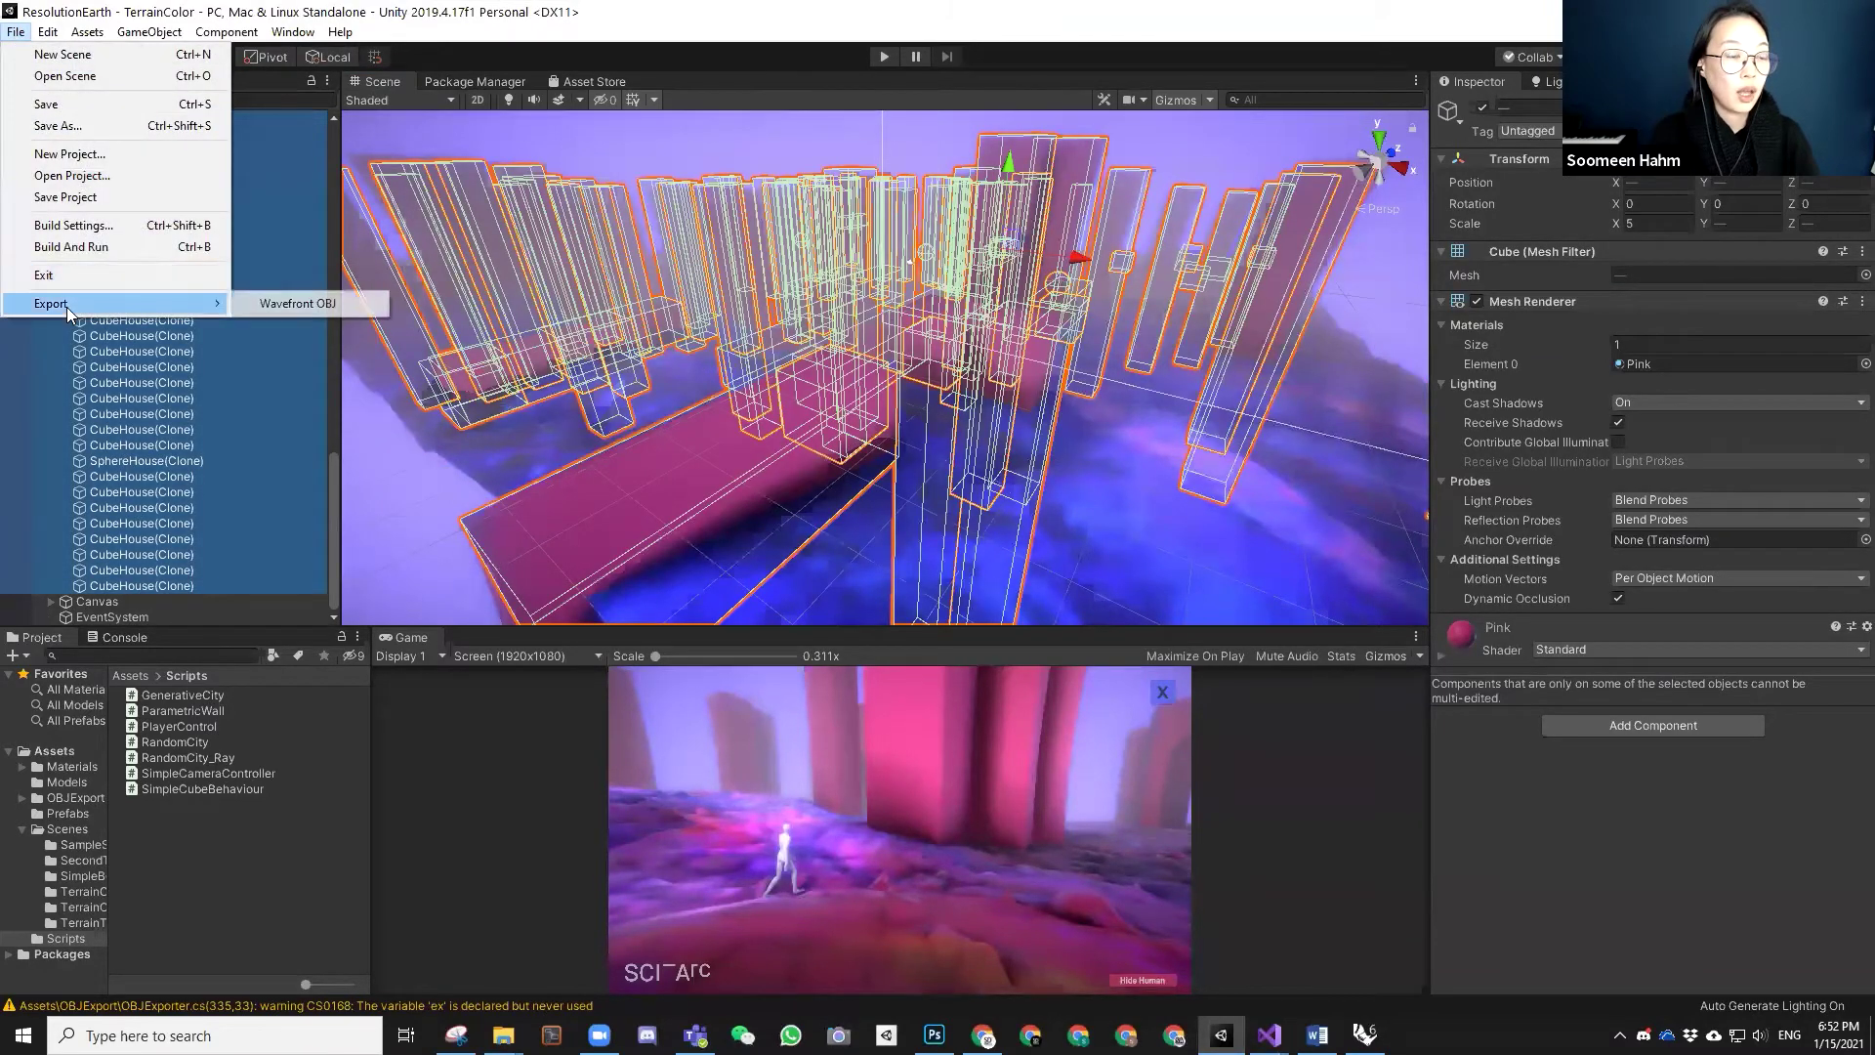
pyautogui.click(286, 306)
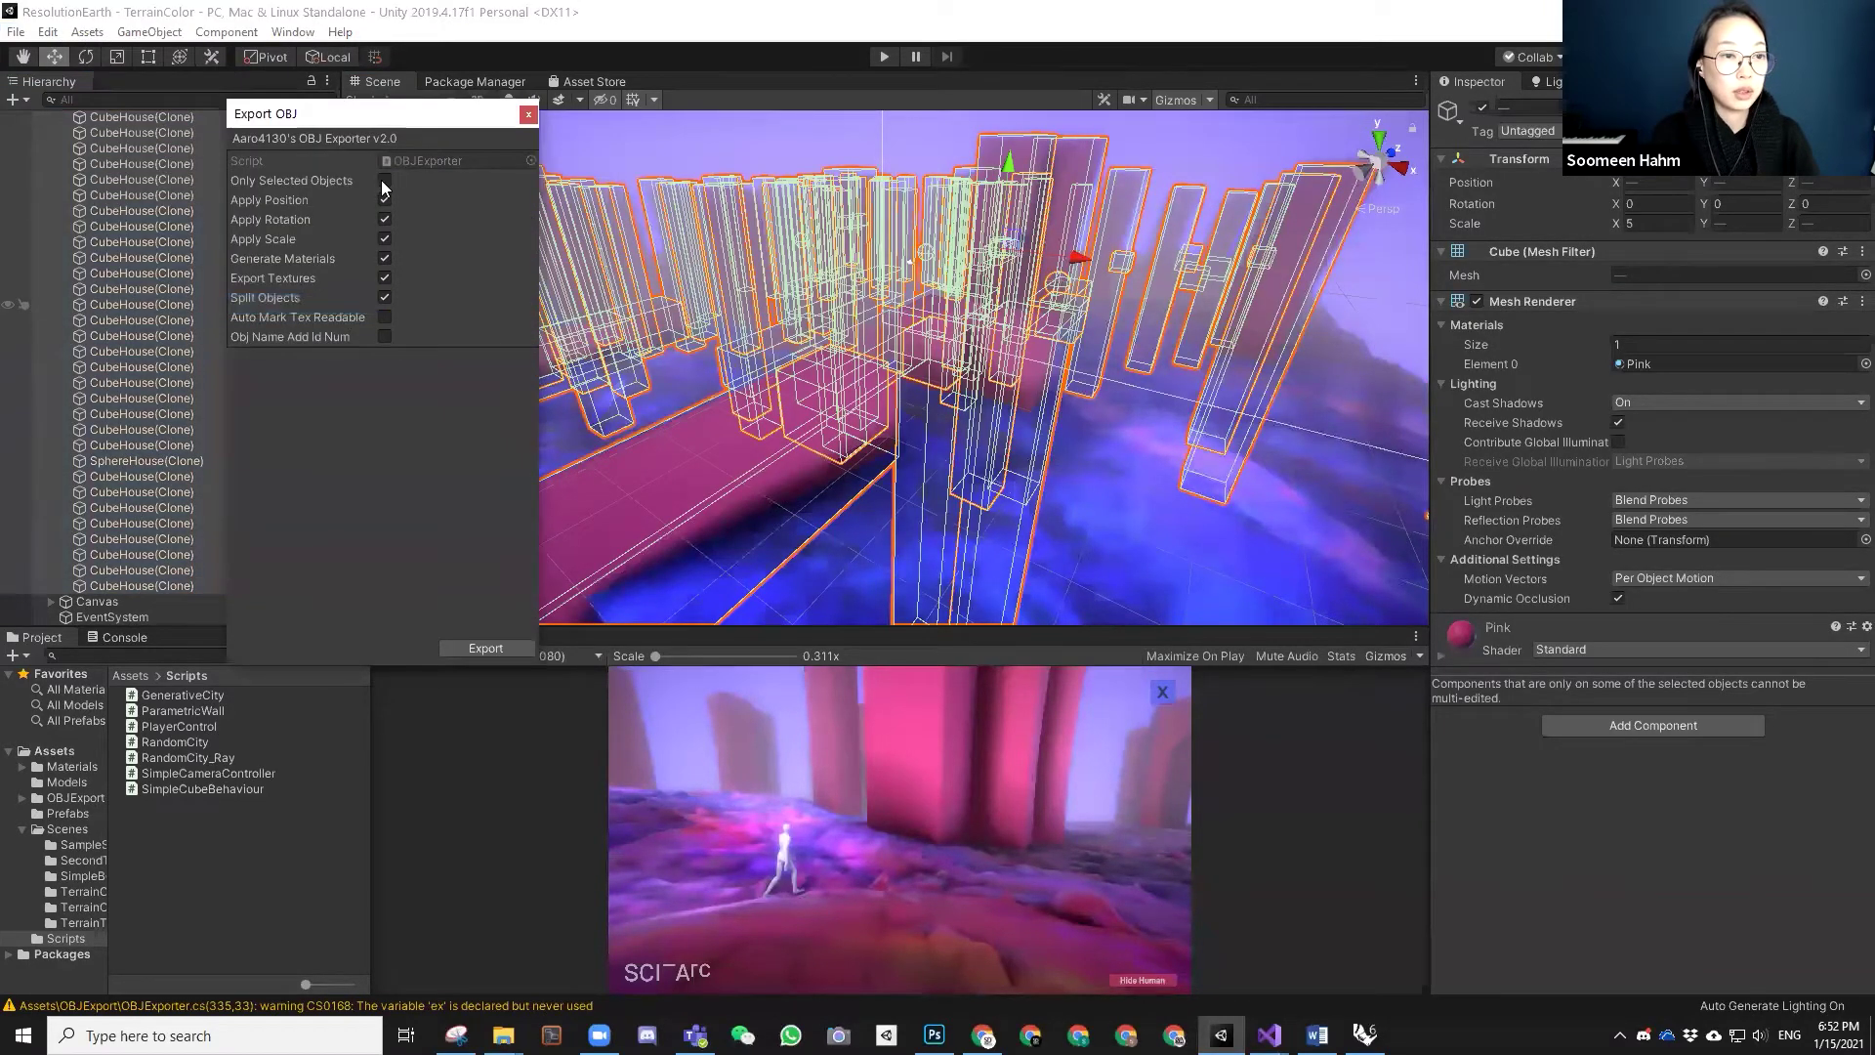
pyautogui.click(472, 647)
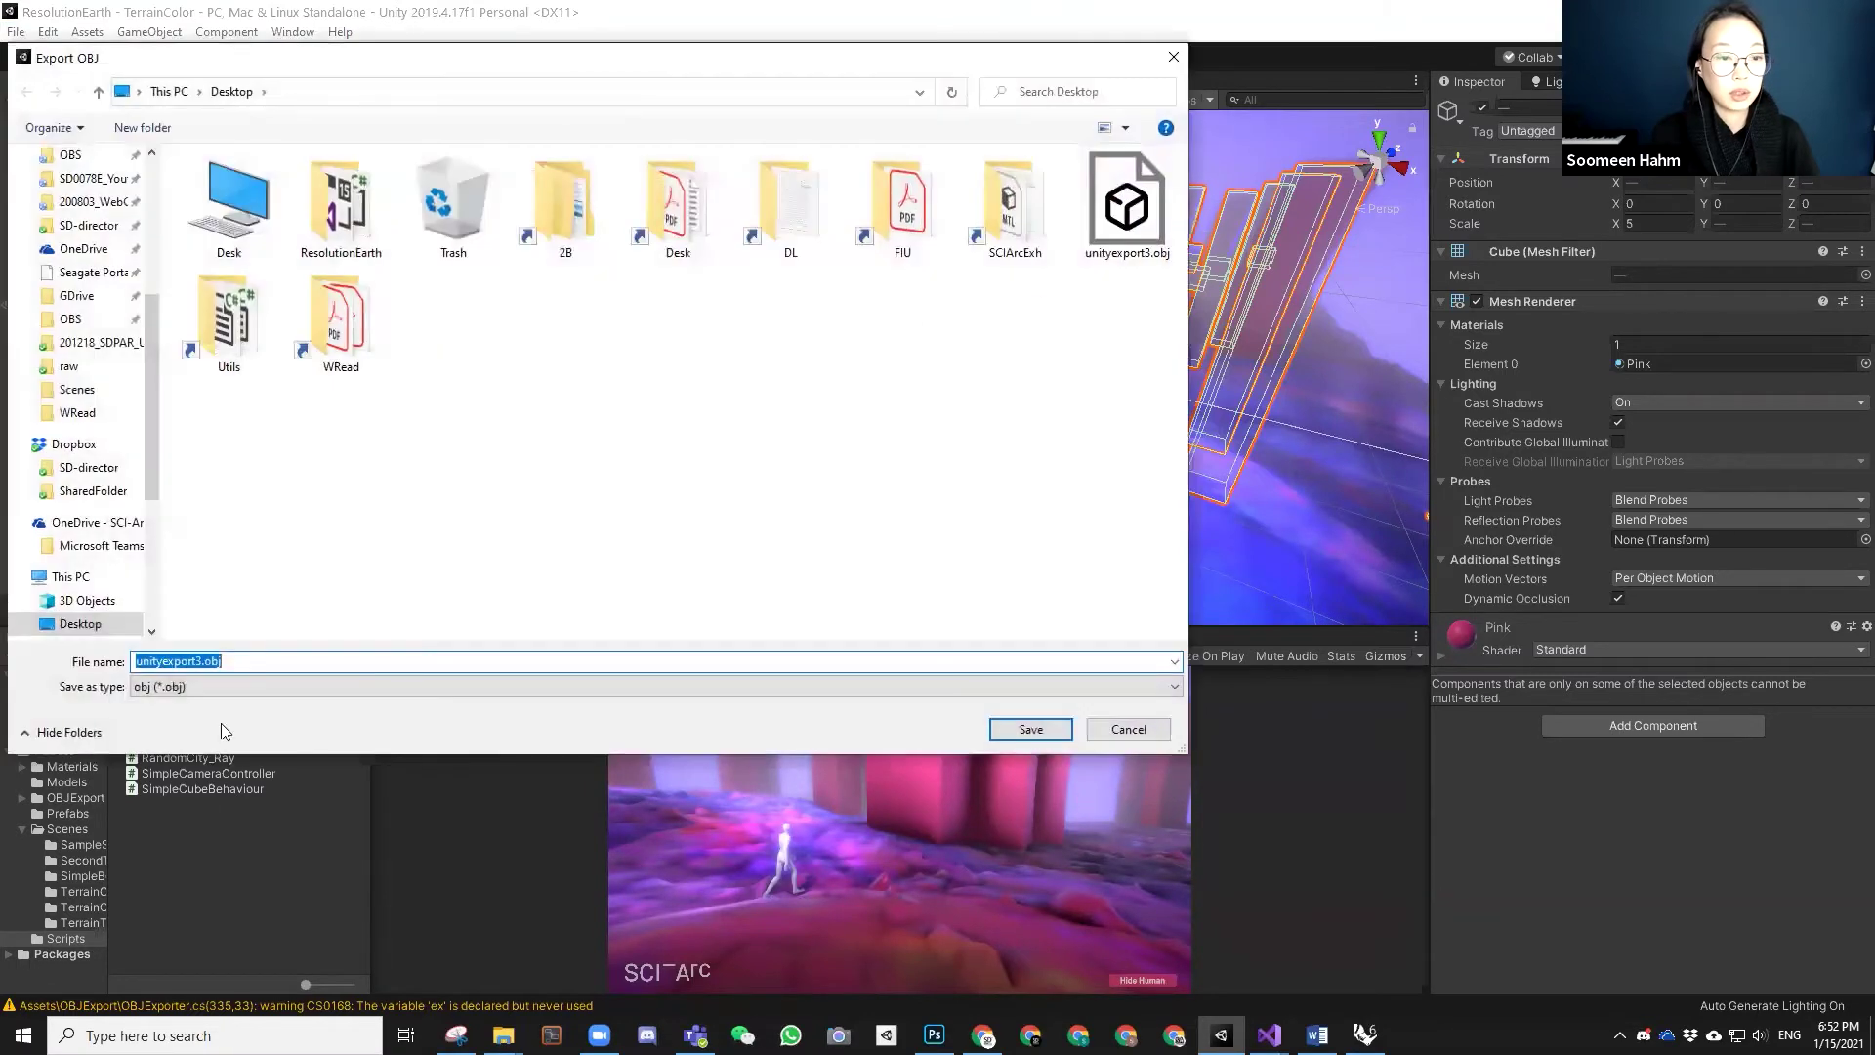
pyautogui.click(198, 662)
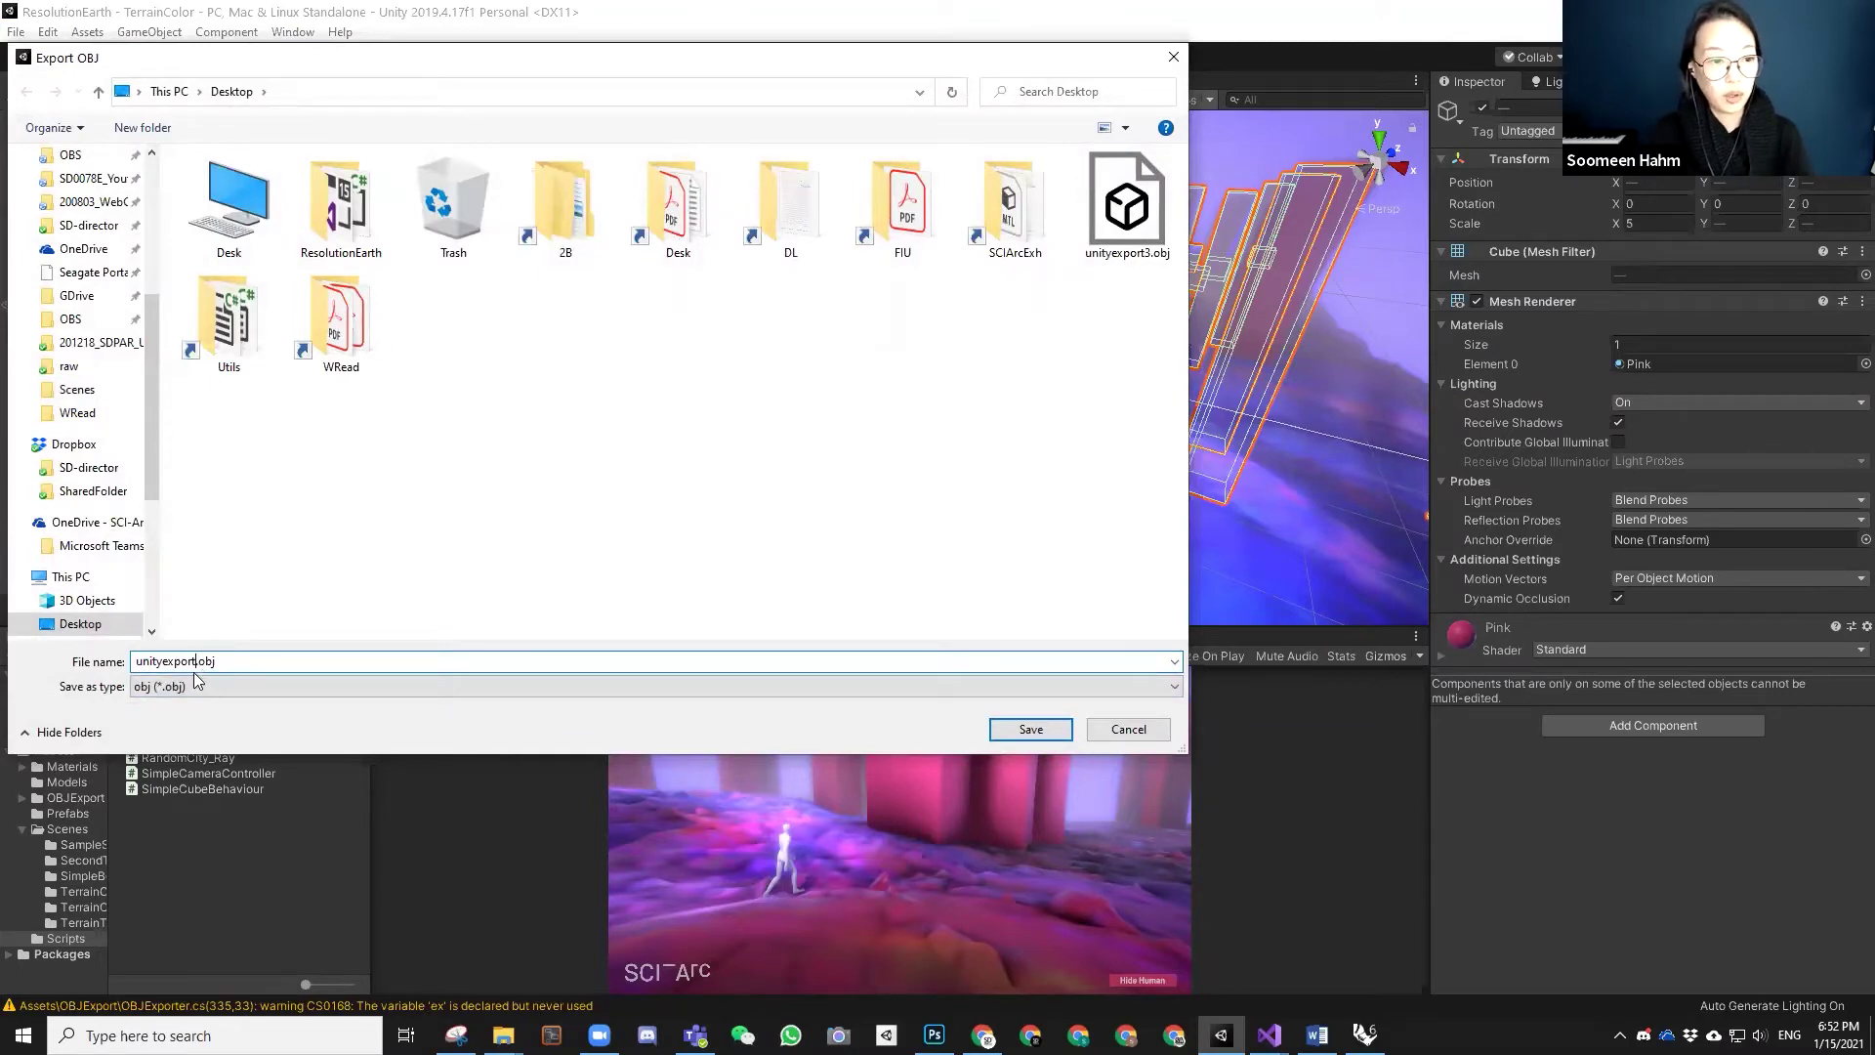
pyautogui.write('4')
pyautogui.press('Return')
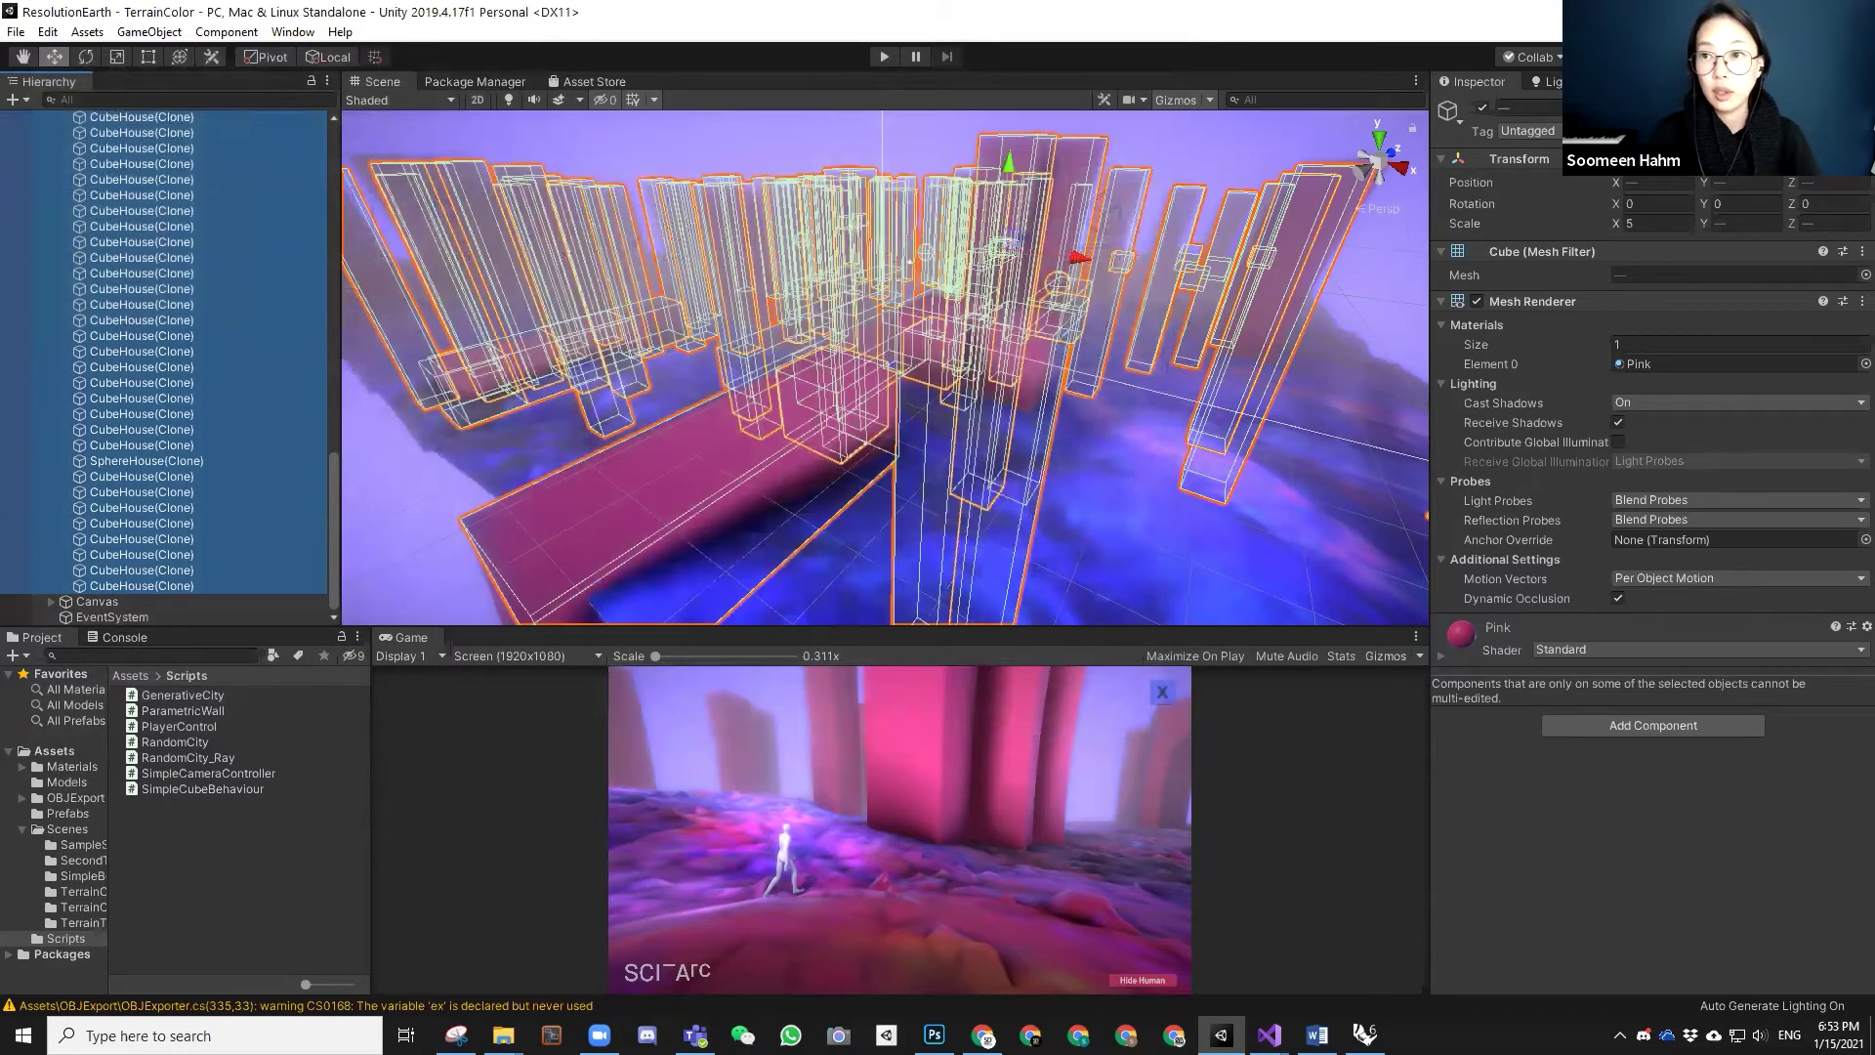
# - Drop the exported material file onto Rhino and dismiss the unsupported file type error
pyautogui.click(1714, 12)
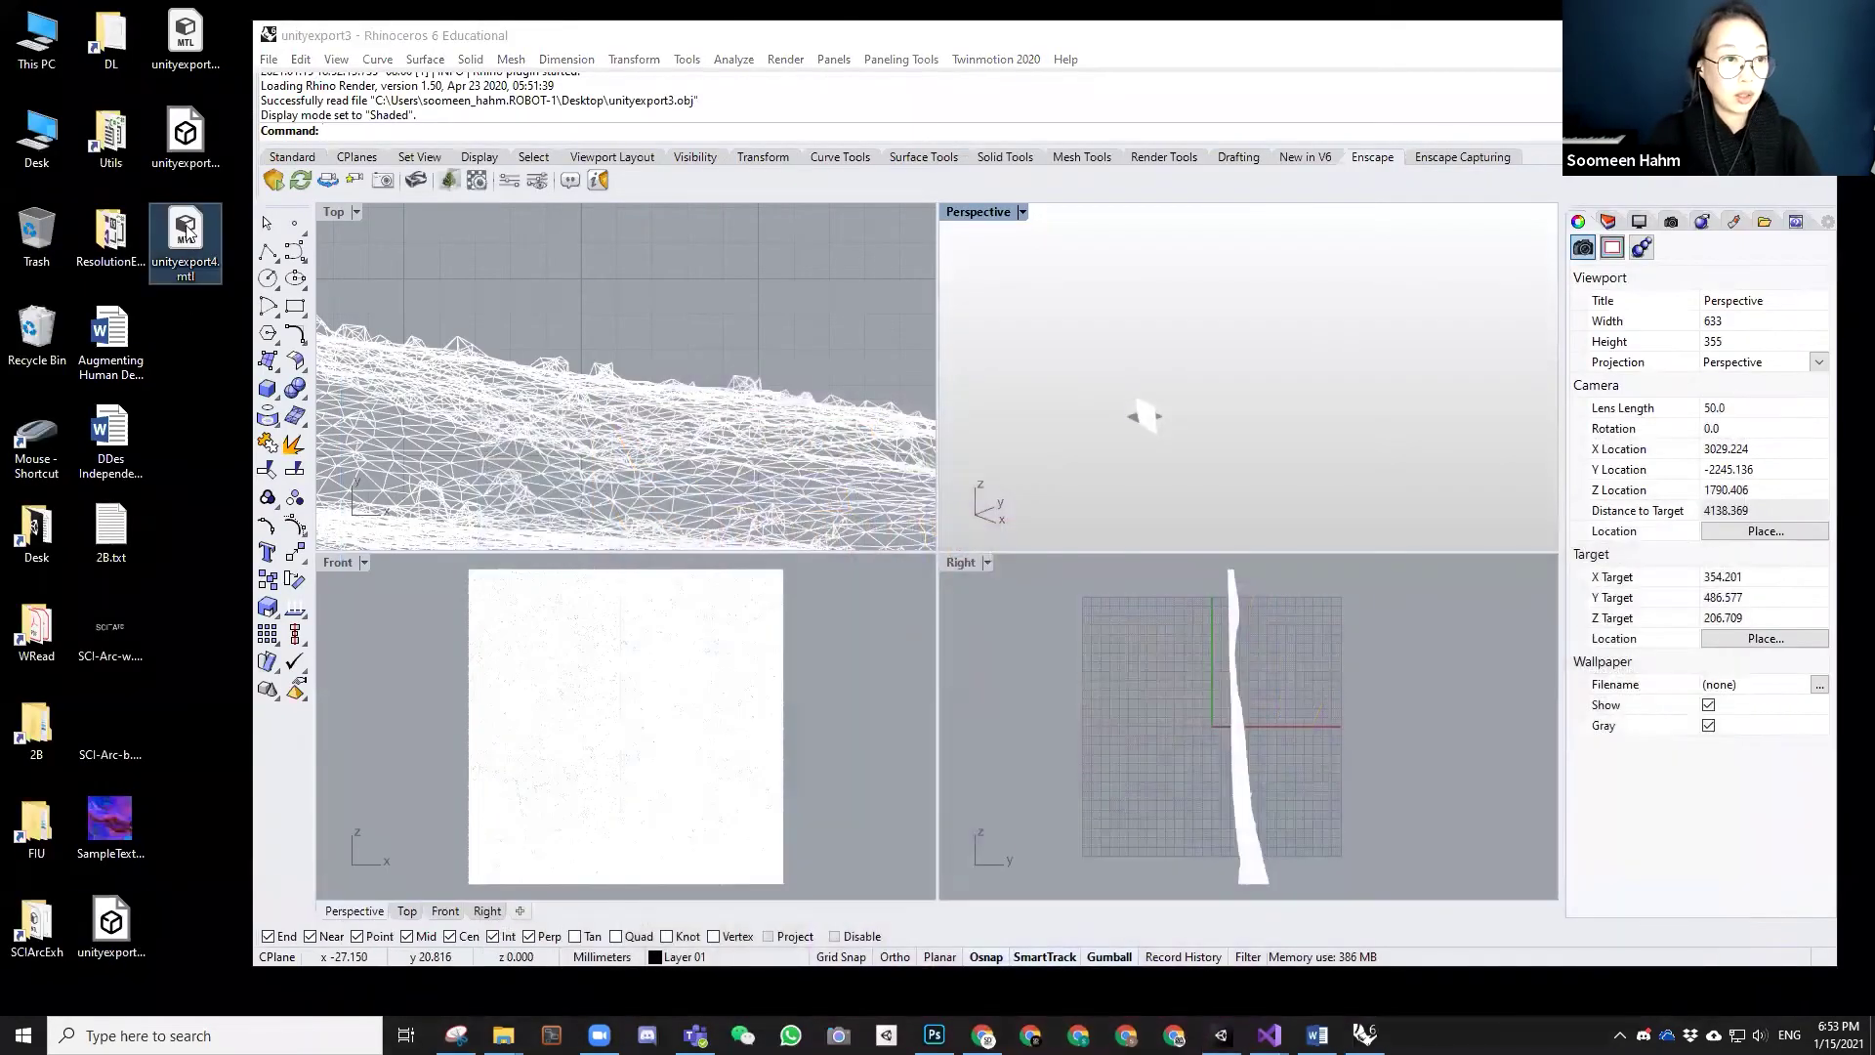
pyautogui.moveTo(188, 234); pyautogui.dragTo(580, 282)
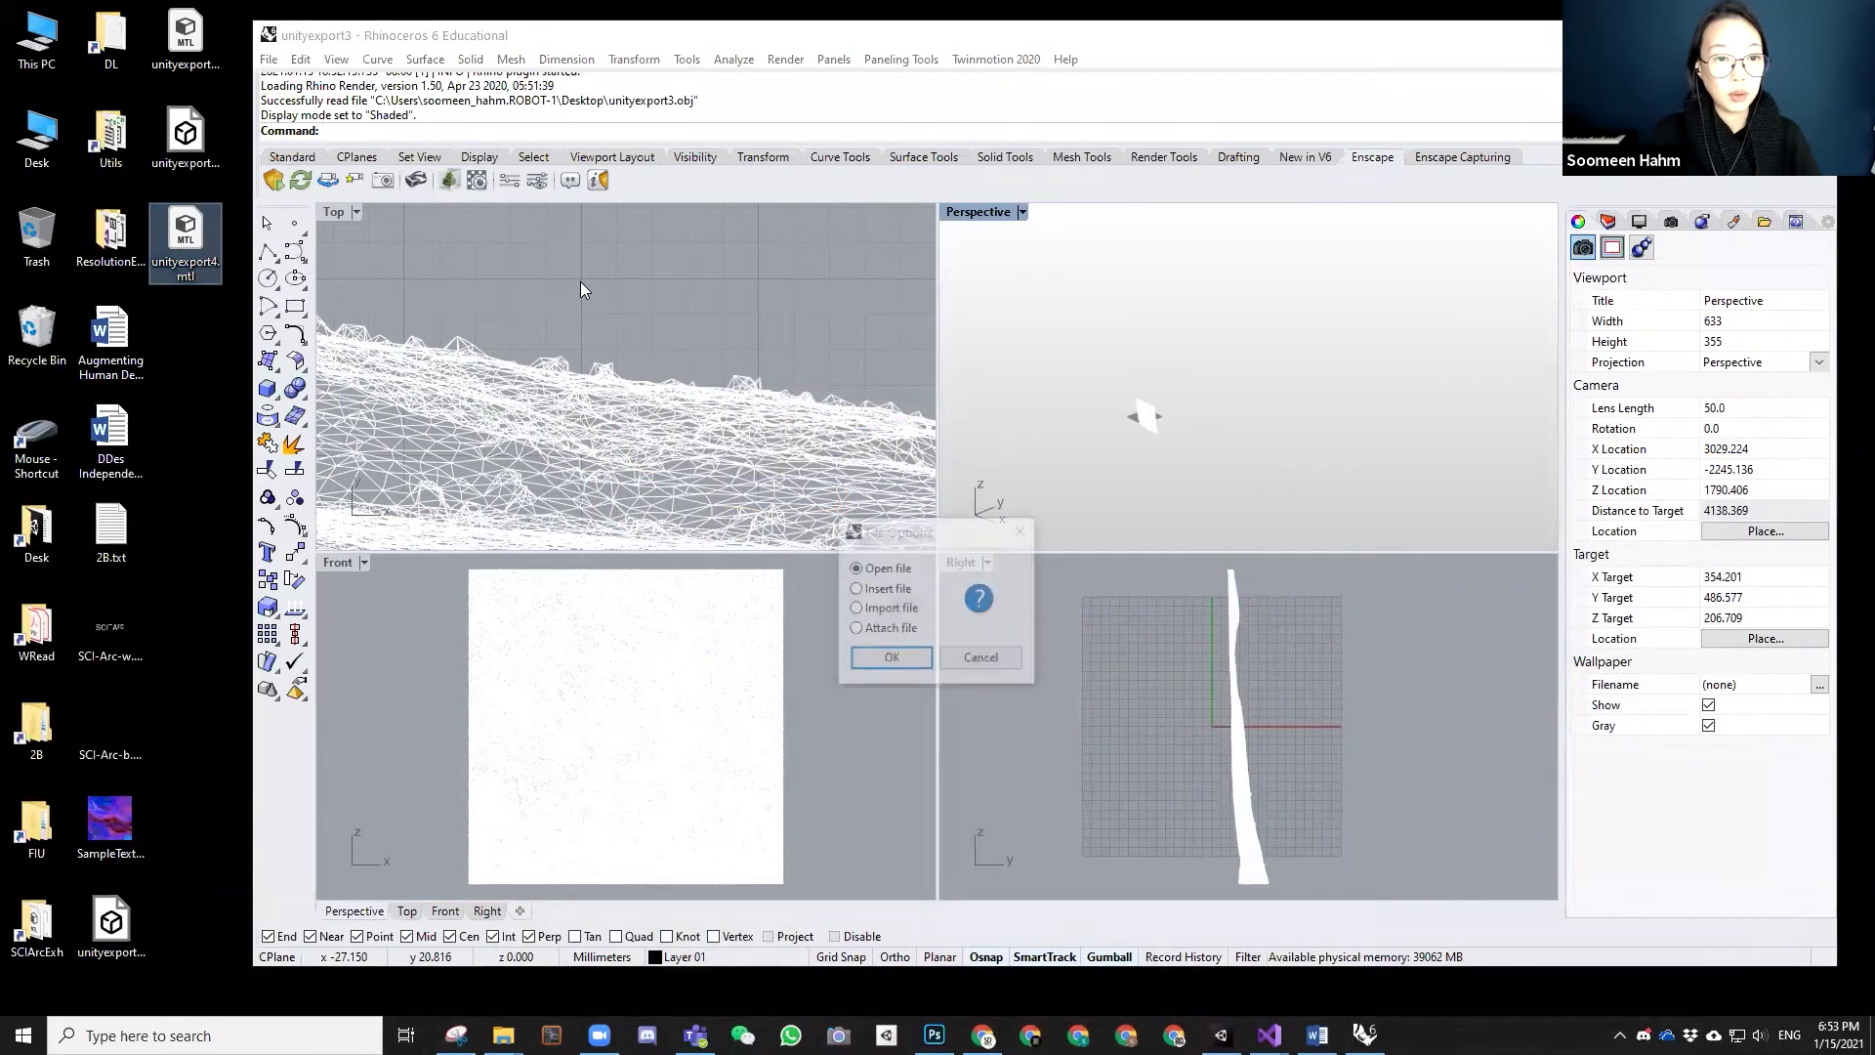
pyautogui.click(888, 656)
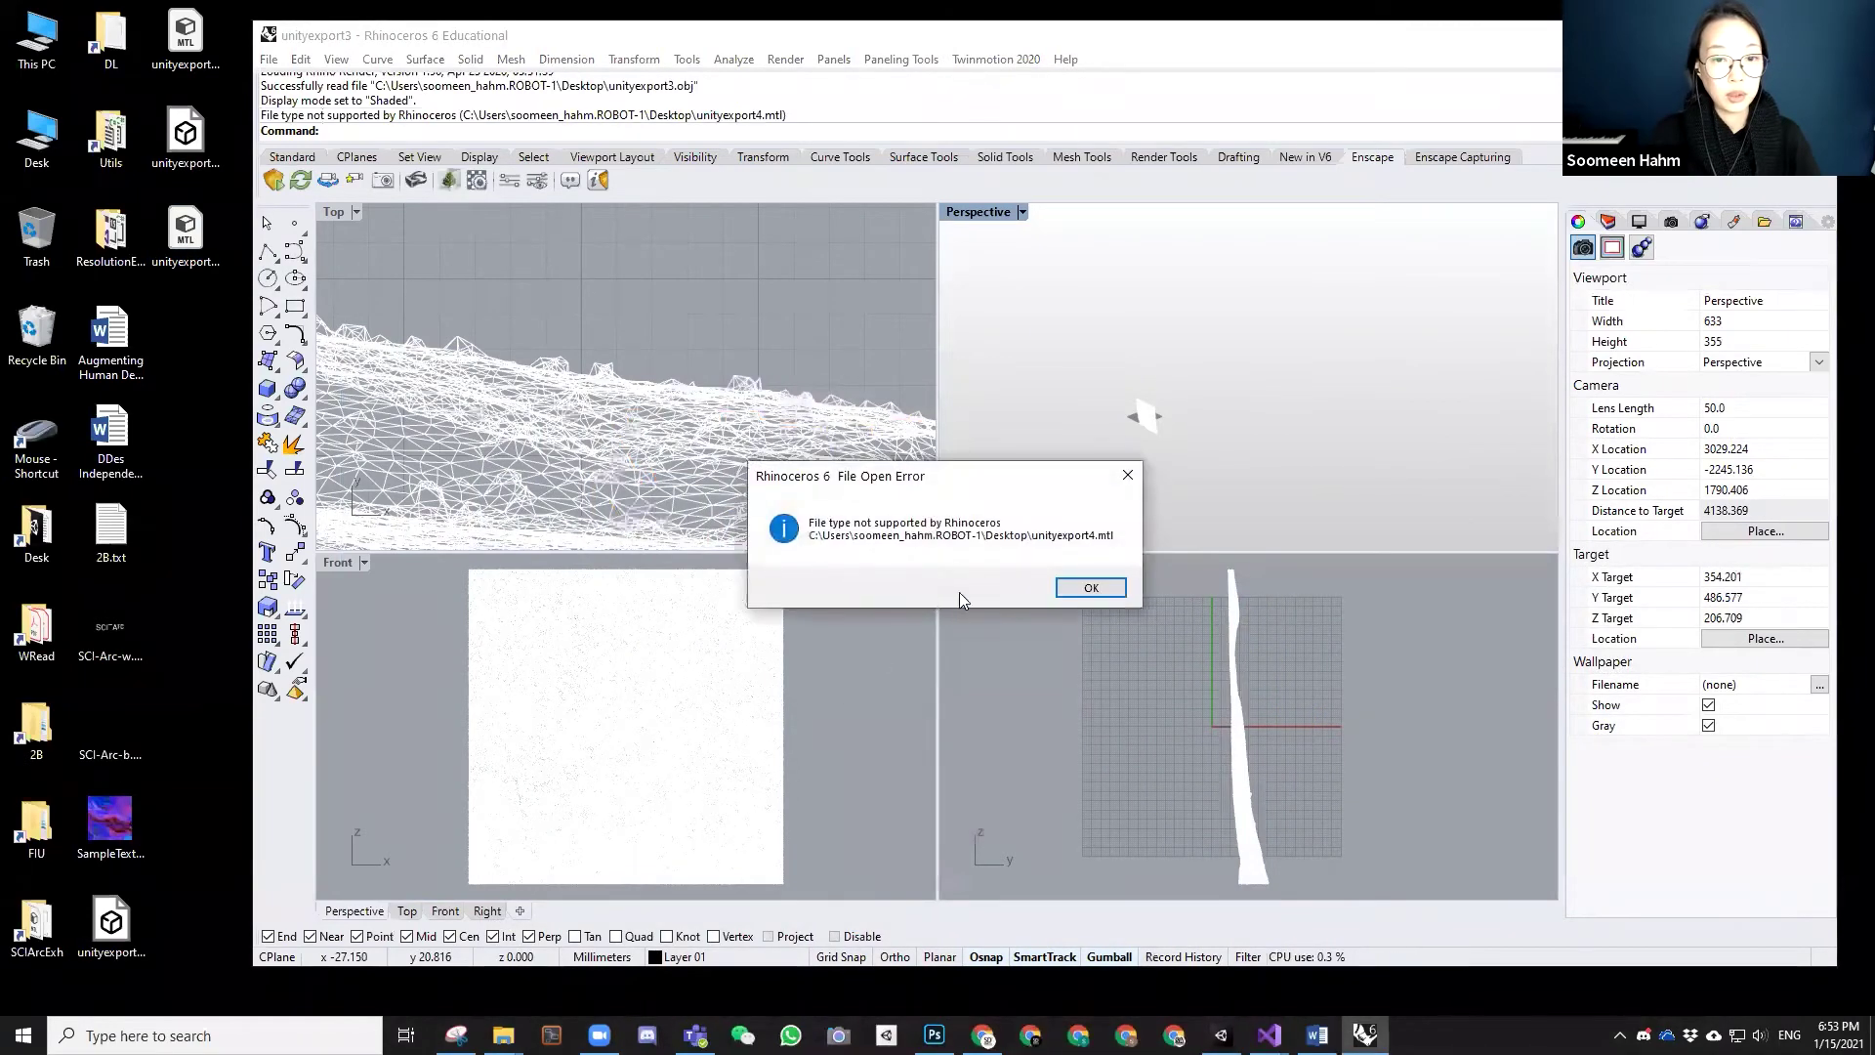
pyautogui.click(1092, 586)
# - Import unityexport4.obj into the current model with default OBJ settings
pyautogui.moveTo(185, 135); pyautogui.dragTo(586, 286)
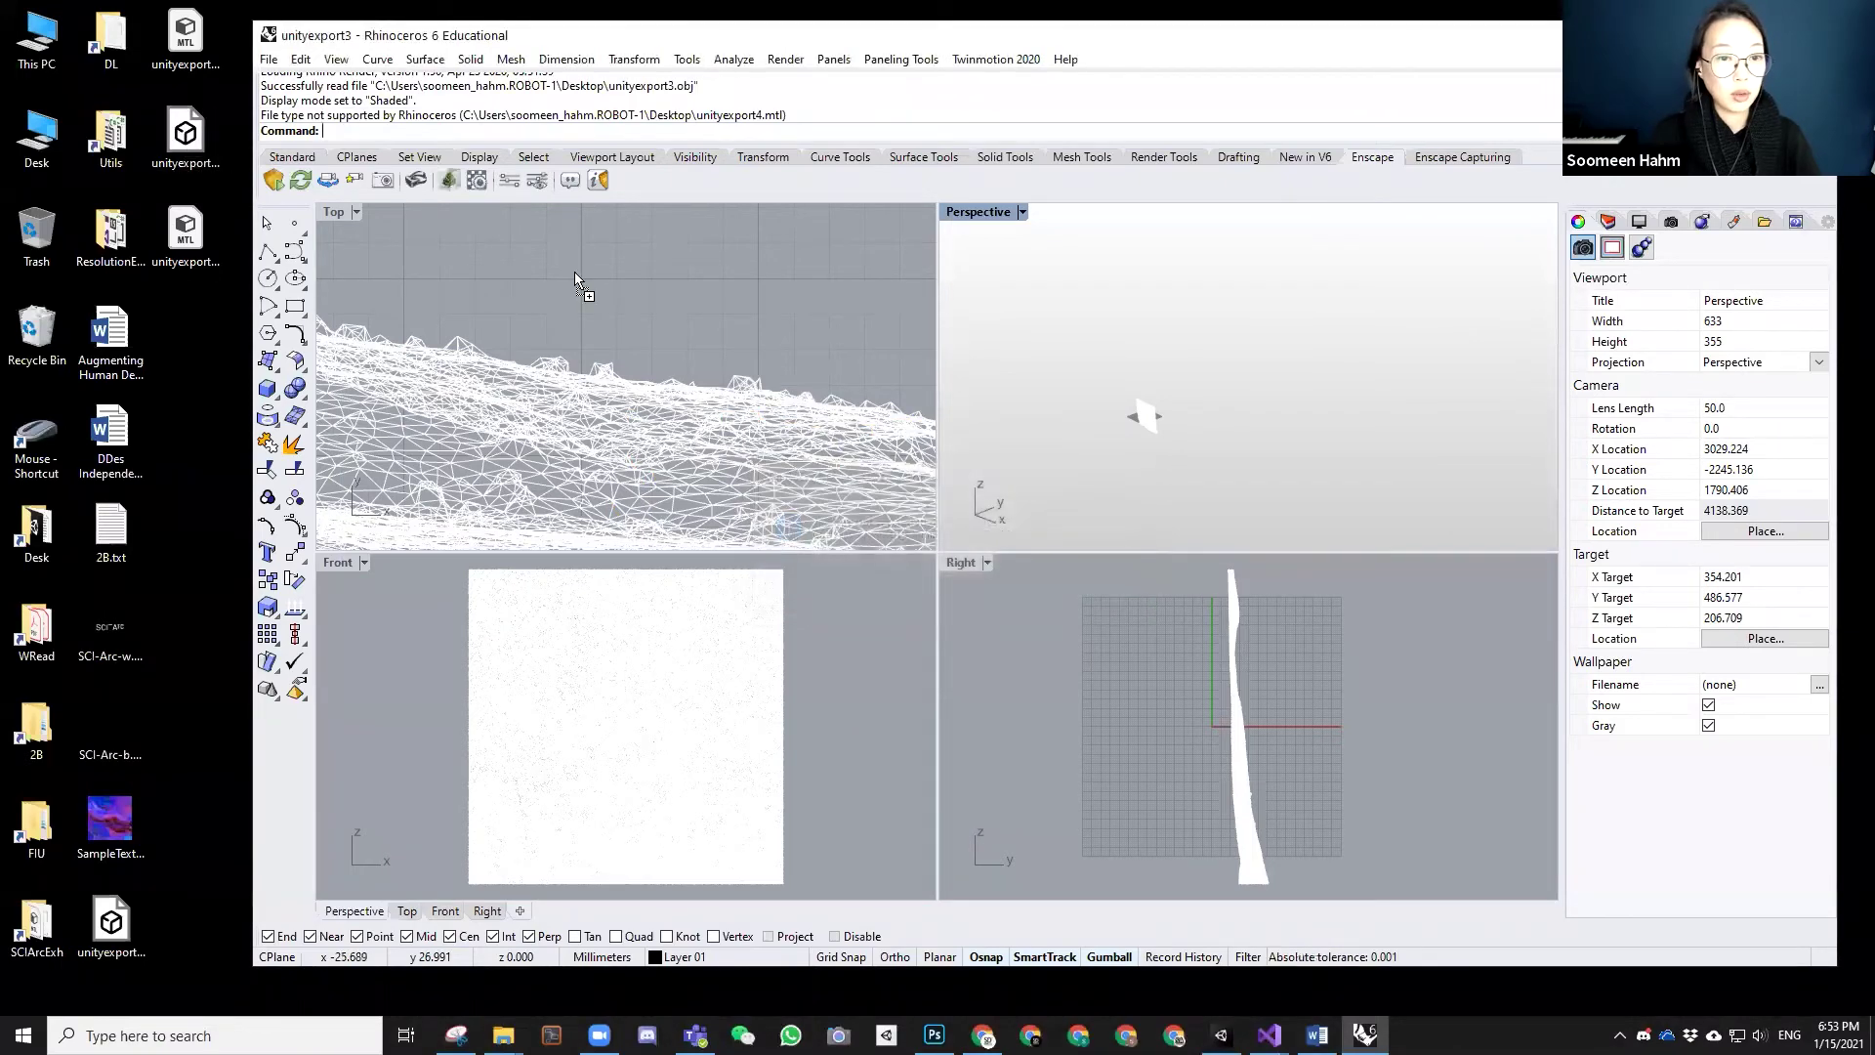
pyautogui.click(906, 660)
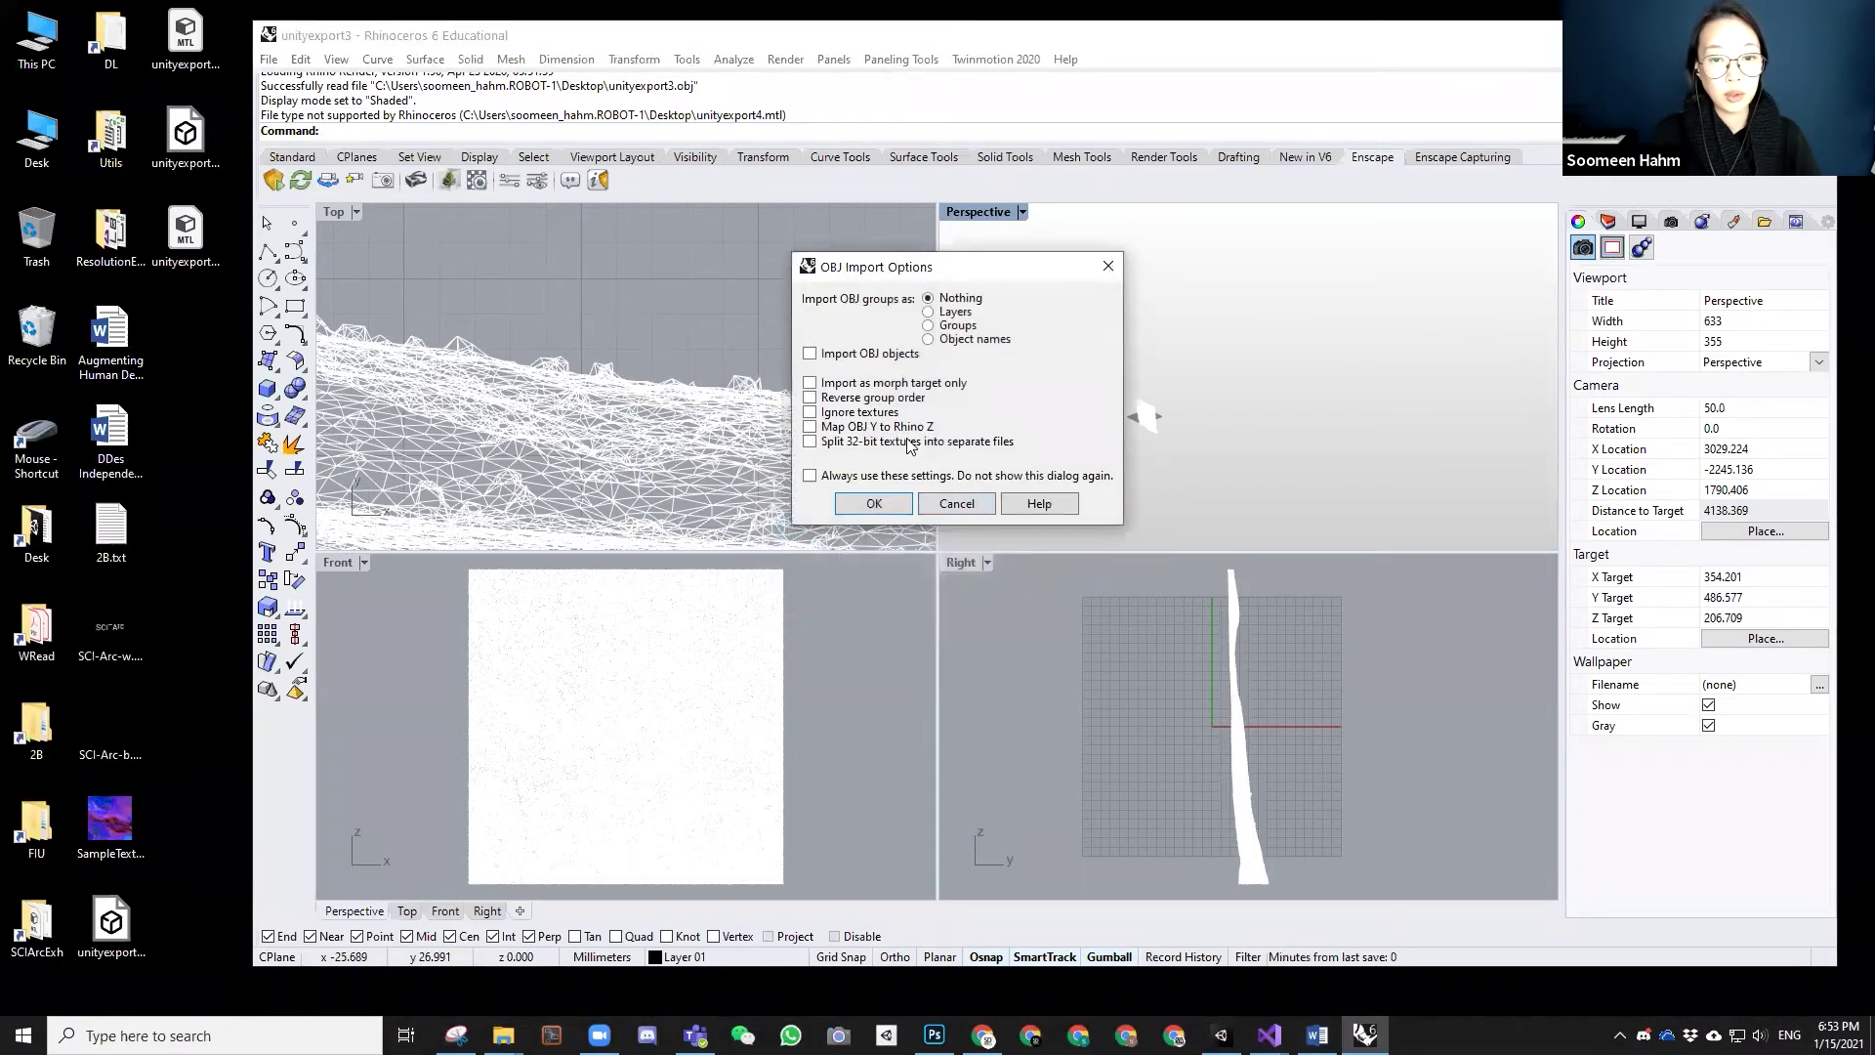
pyautogui.click(874, 505)
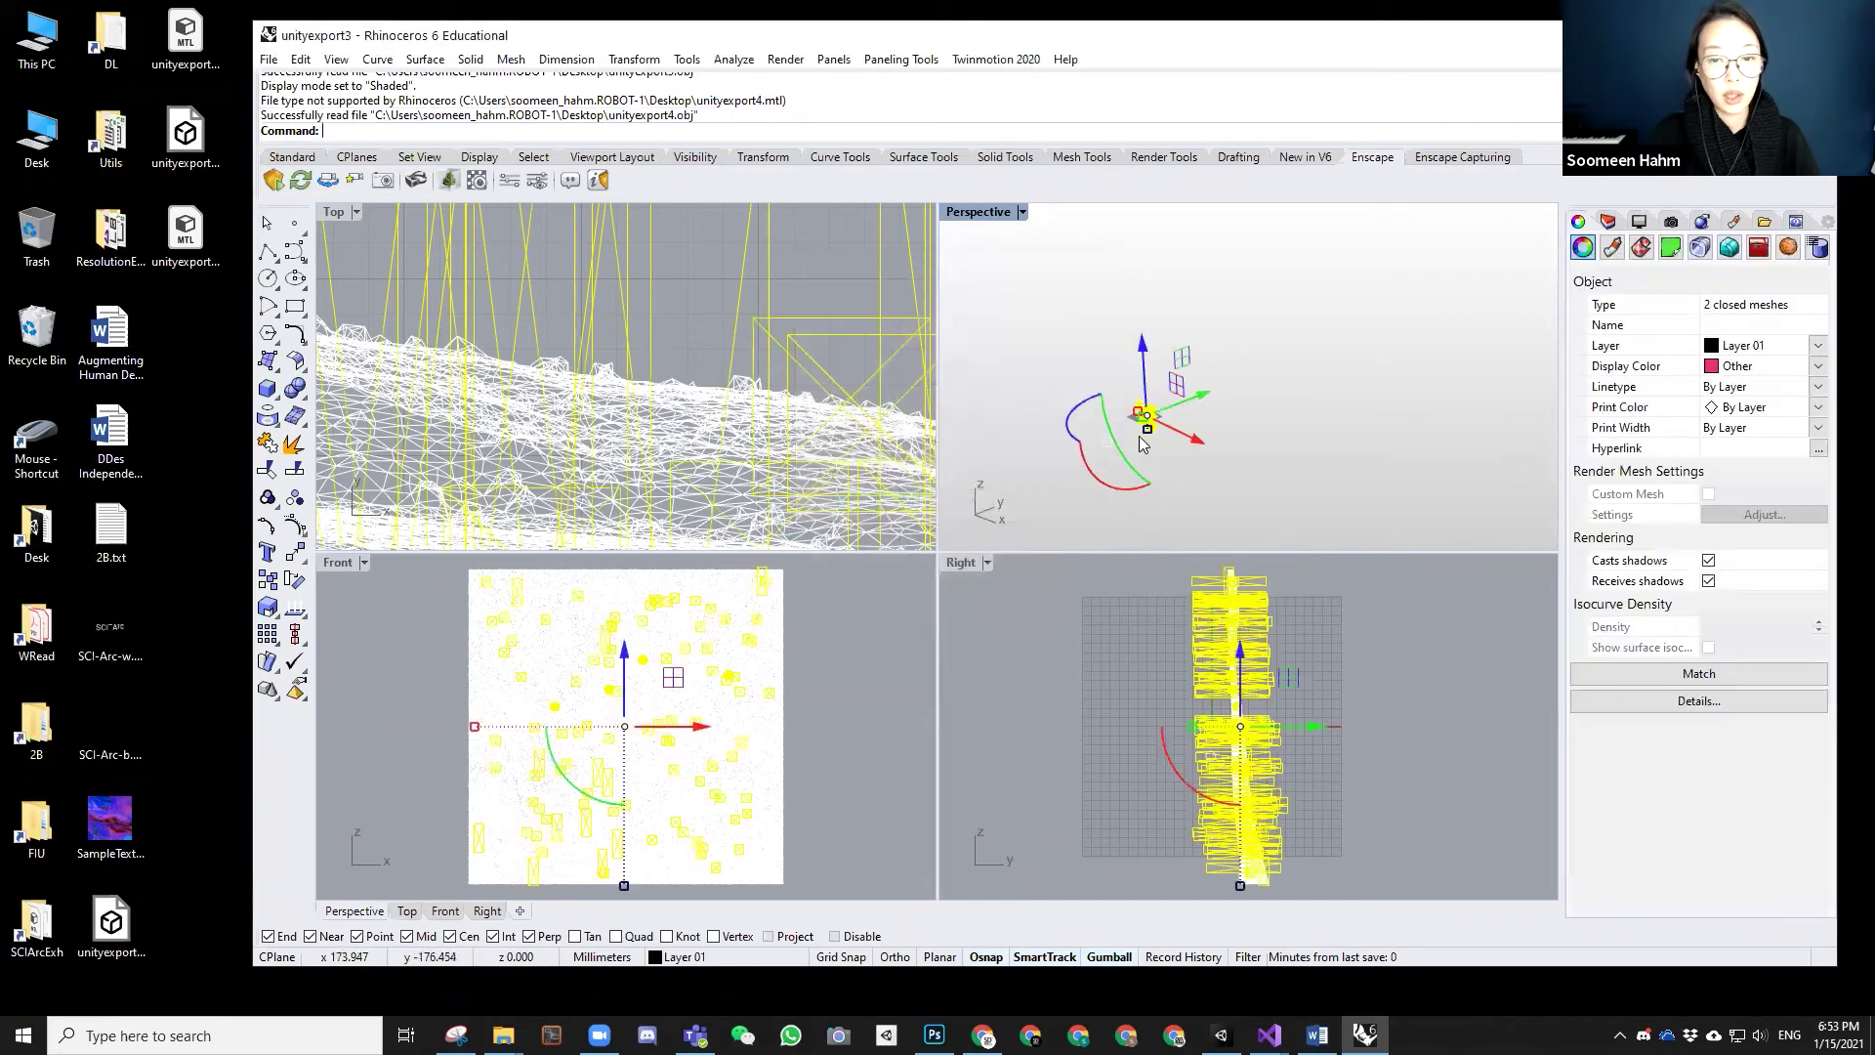
# - Select all meshes, zoom to them with ZS, and maximize the Perspective view
pyautogui.moveTo(1142, 460); pyautogui.dragTo(1158, 378, button='right')
pyautogui.hotkey('ctrl', 'a')
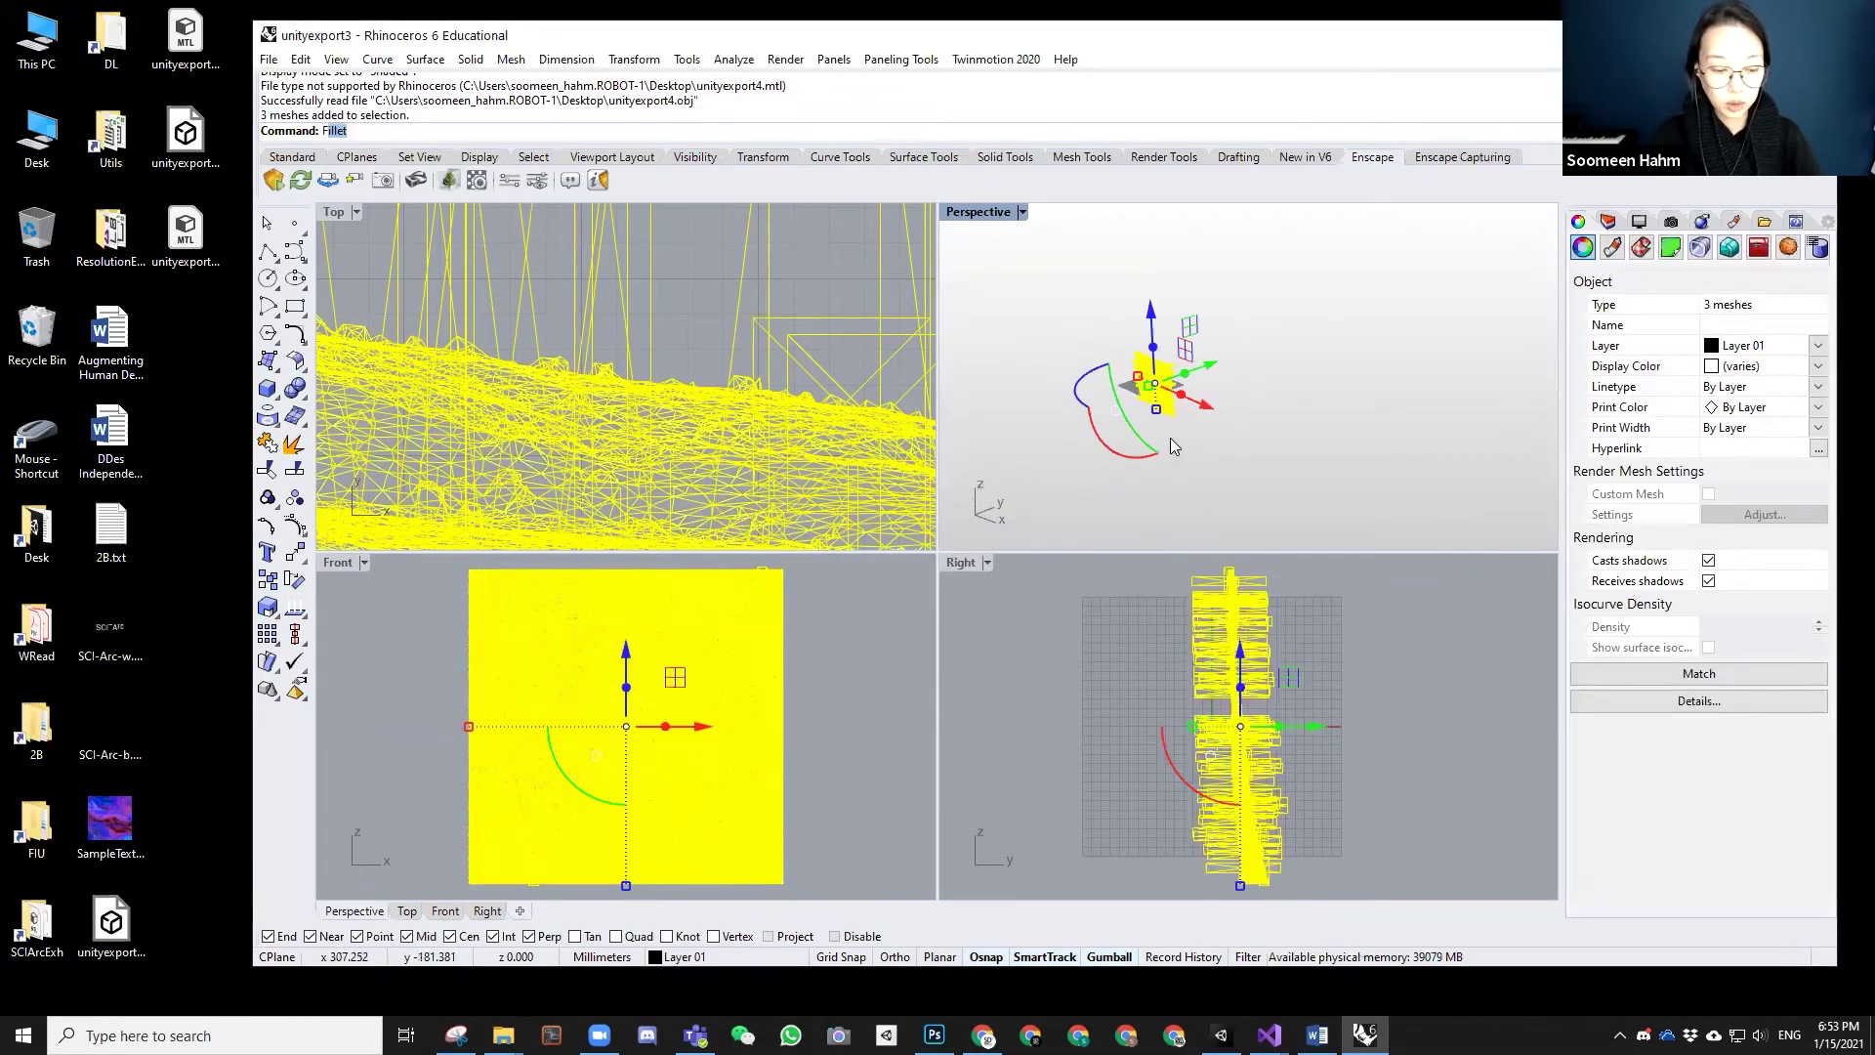
pyautogui.write('zs')
pyautogui.press('Return')
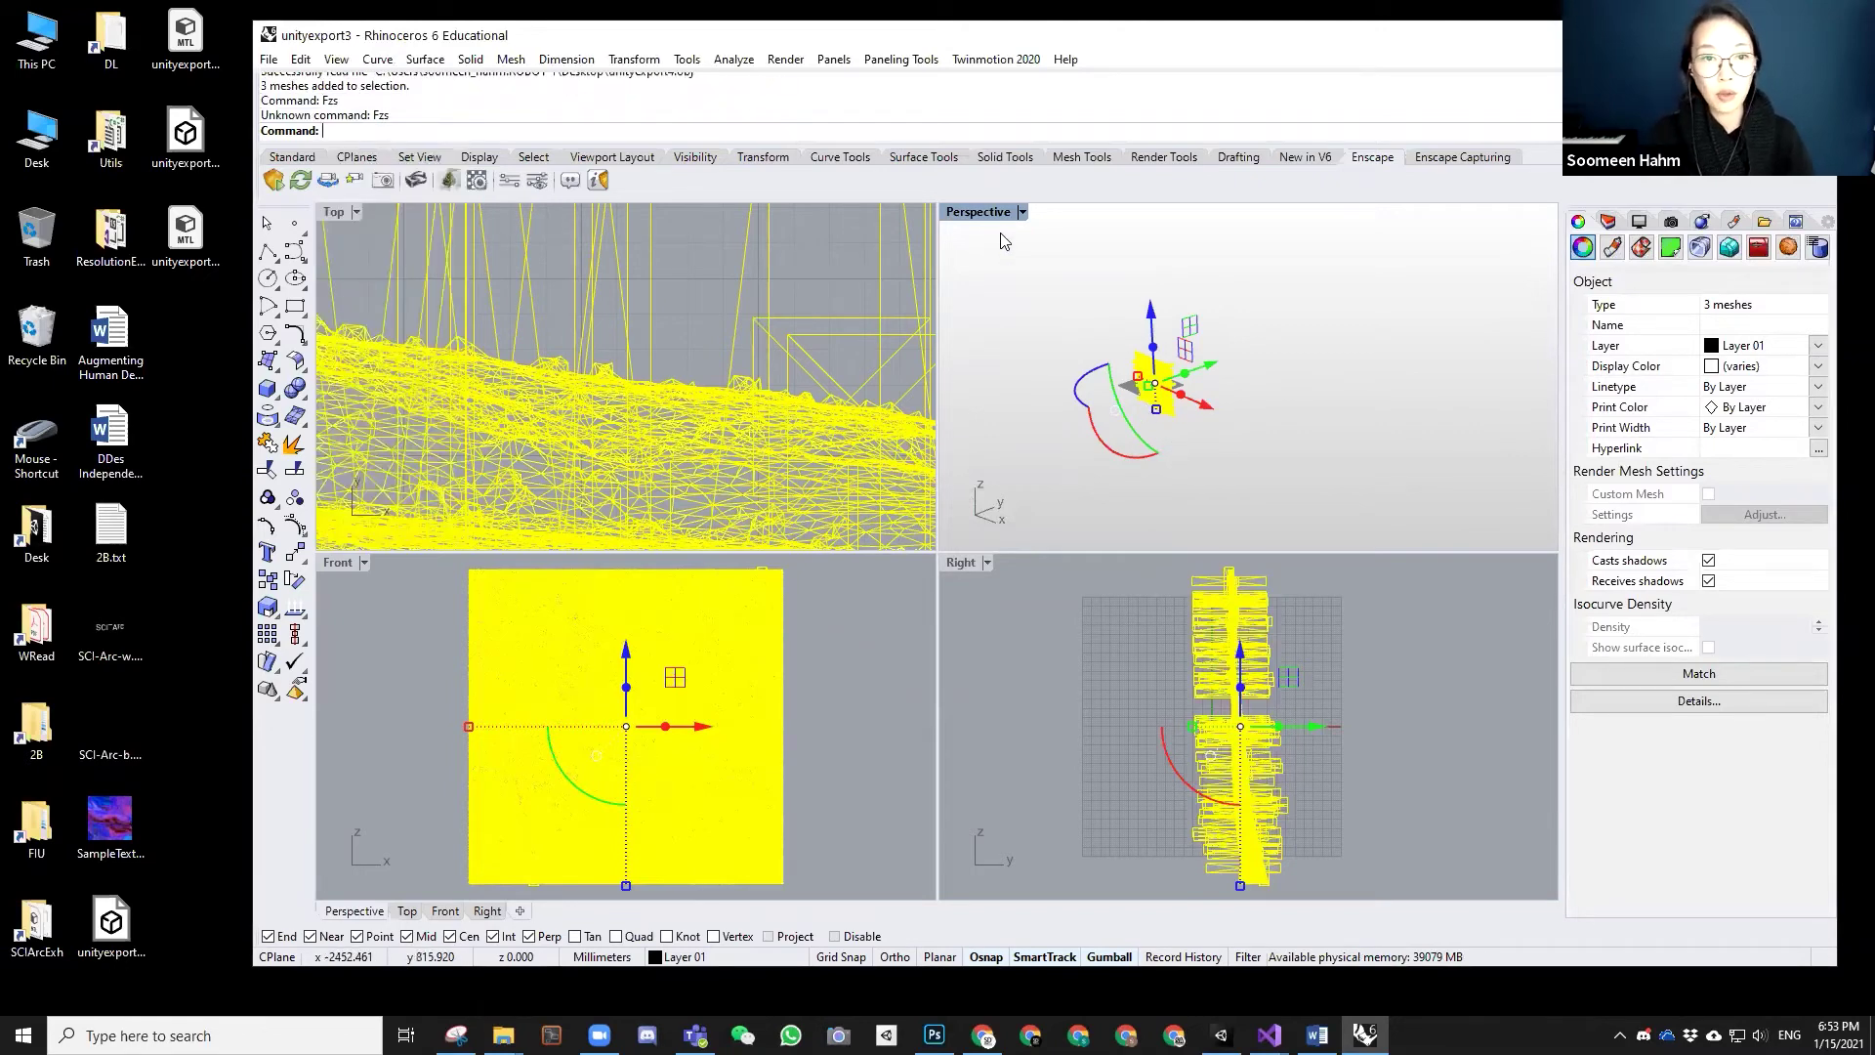
pyautogui.press('Return')
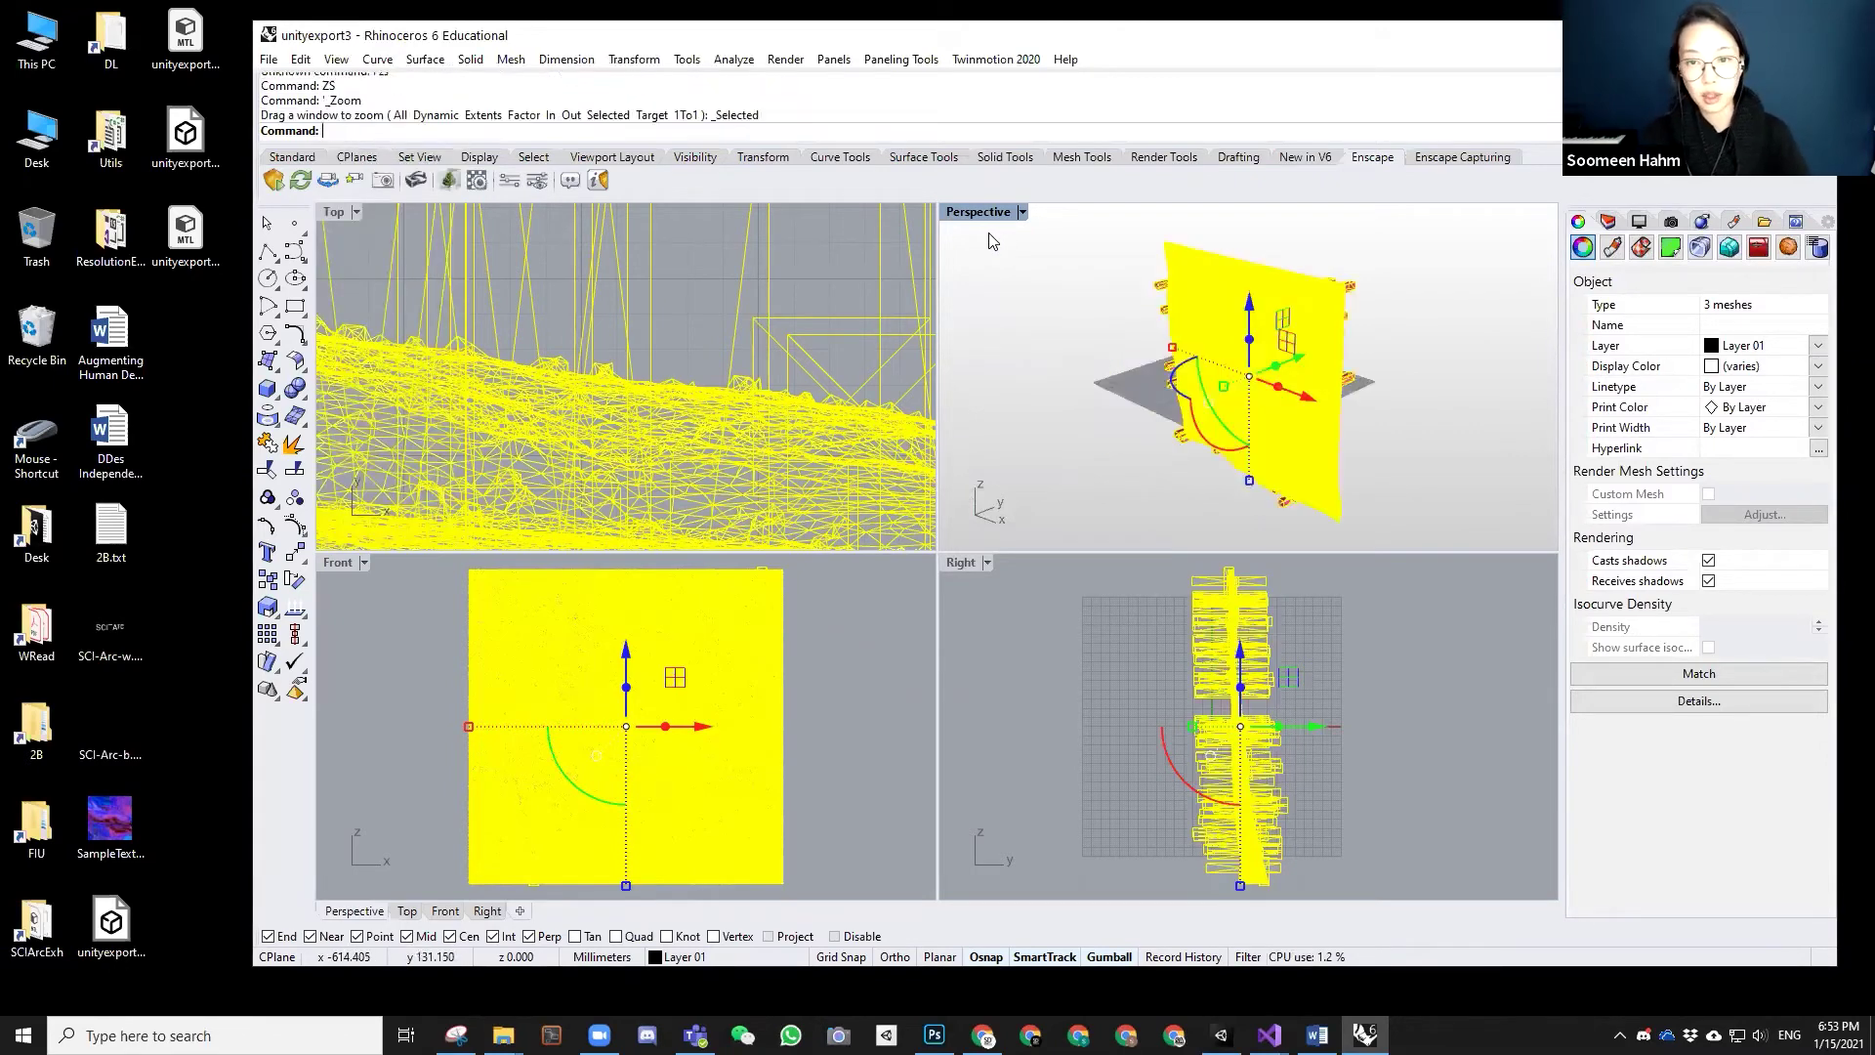
pyautogui.doubleClick(977, 212)
pyautogui.moveTo(900, 409)
pyautogui.mouseDown(button='right')
pyautogui.moveTo(1287, 569)
pyautogui.moveTo(773, 495)
pyautogui.moveTo(779, 531)
pyautogui.moveTo(936, 554)
pyautogui.mouseUp(button='right')
pyautogui.press('Escape')
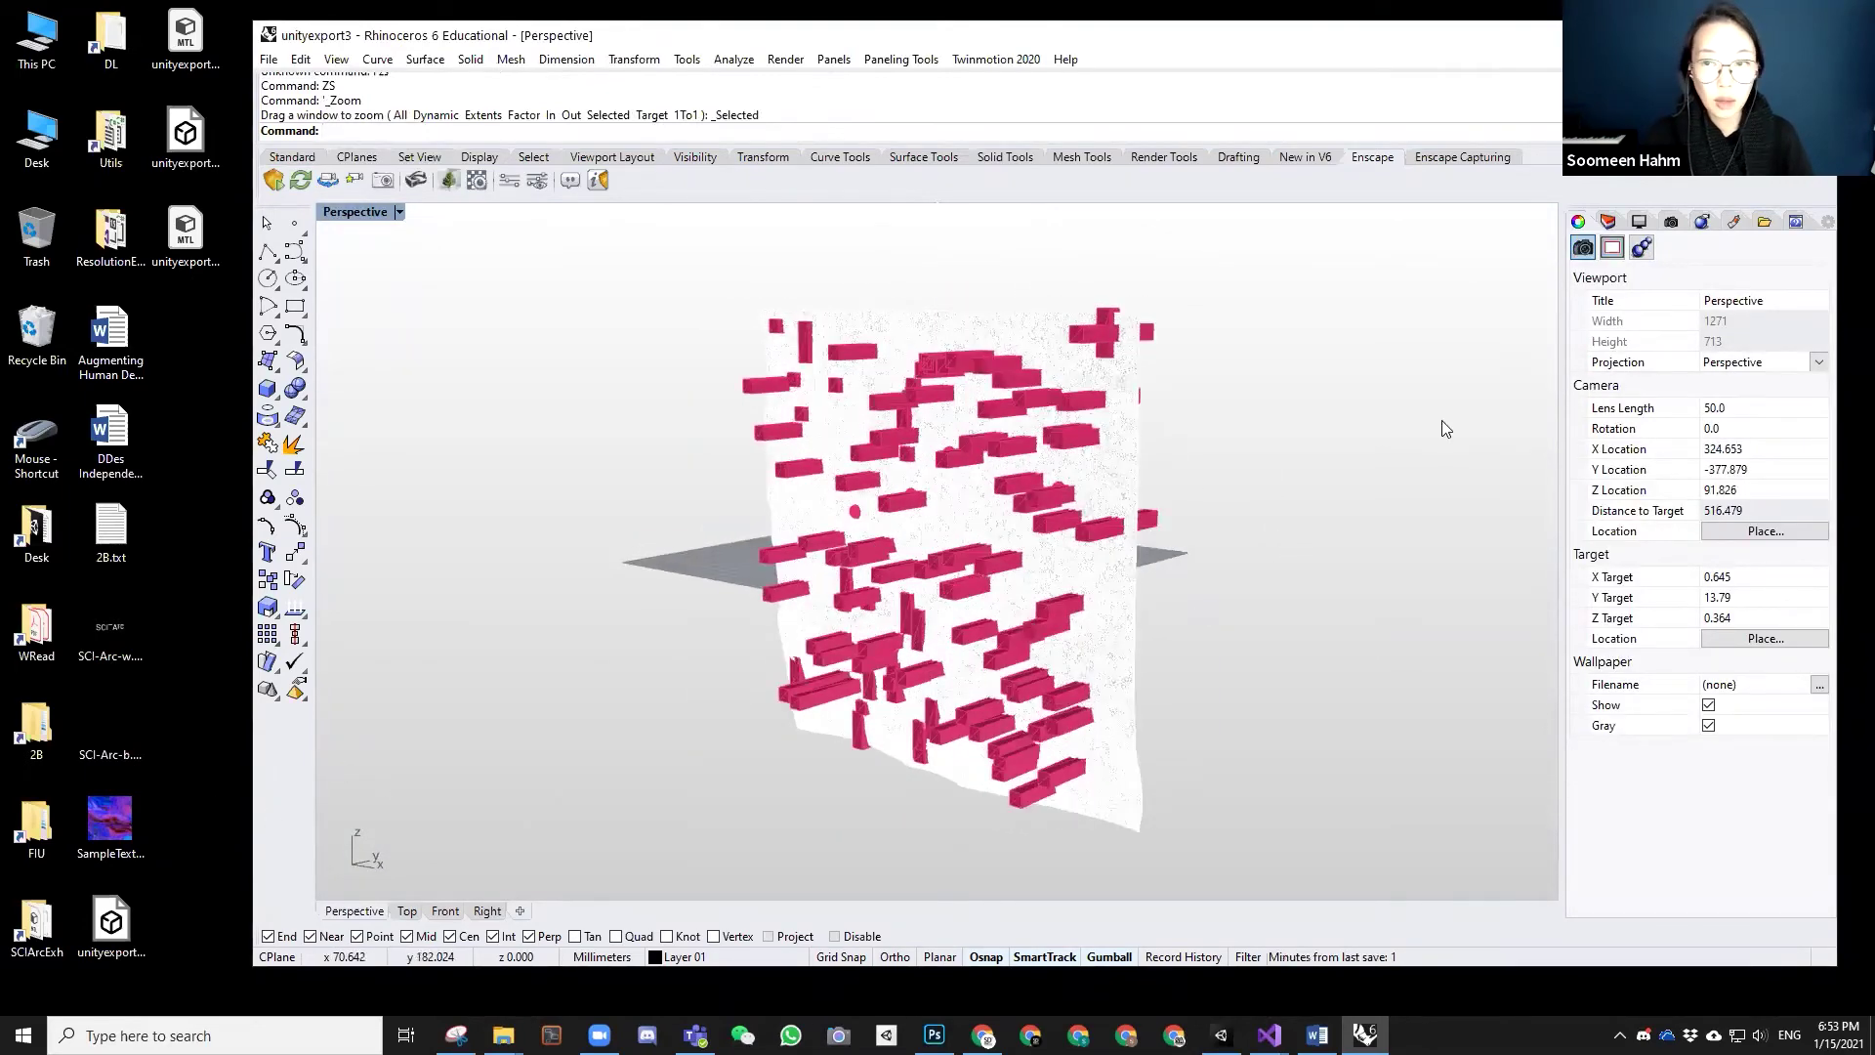
# - Select the building blocks mesh in the Perspective view
pyautogui.click(1608, 222)
pyautogui.click(1106, 482)
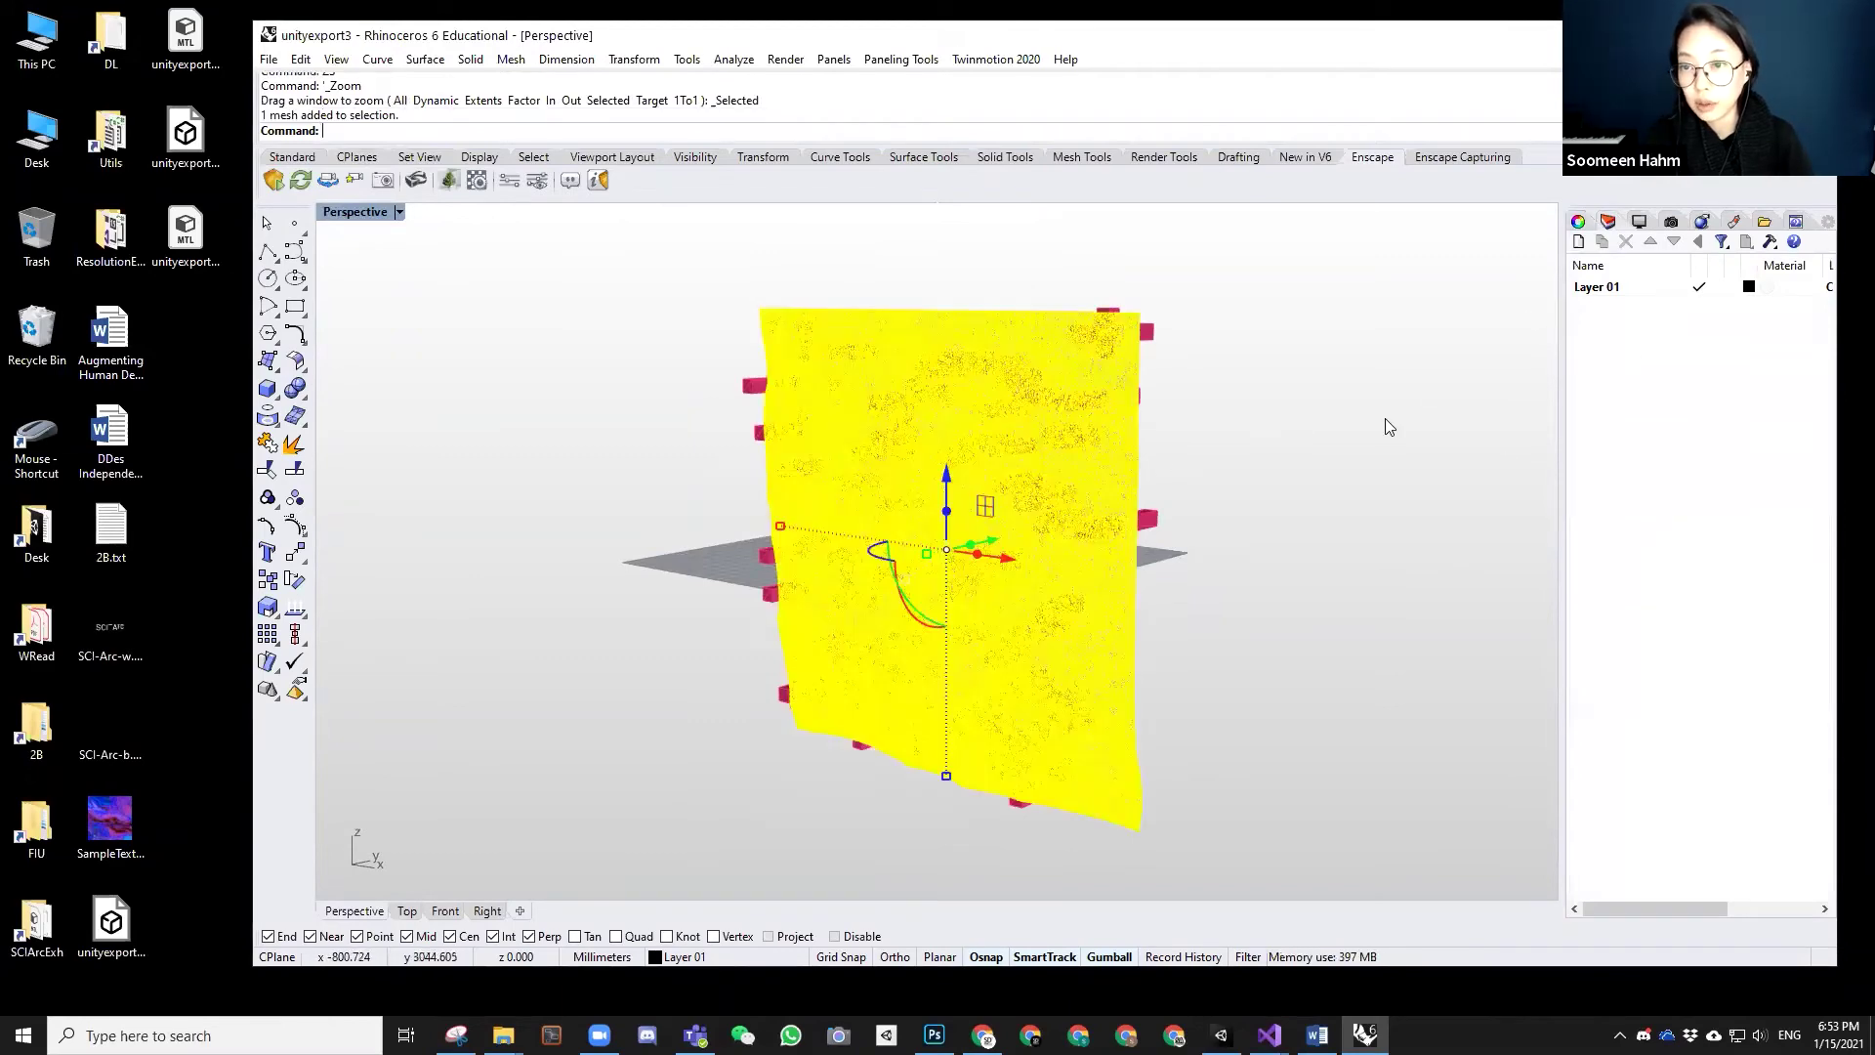
pyautogui.moveTo(1219, 459); pyautogui.dragTo(1533, 271, button='right')
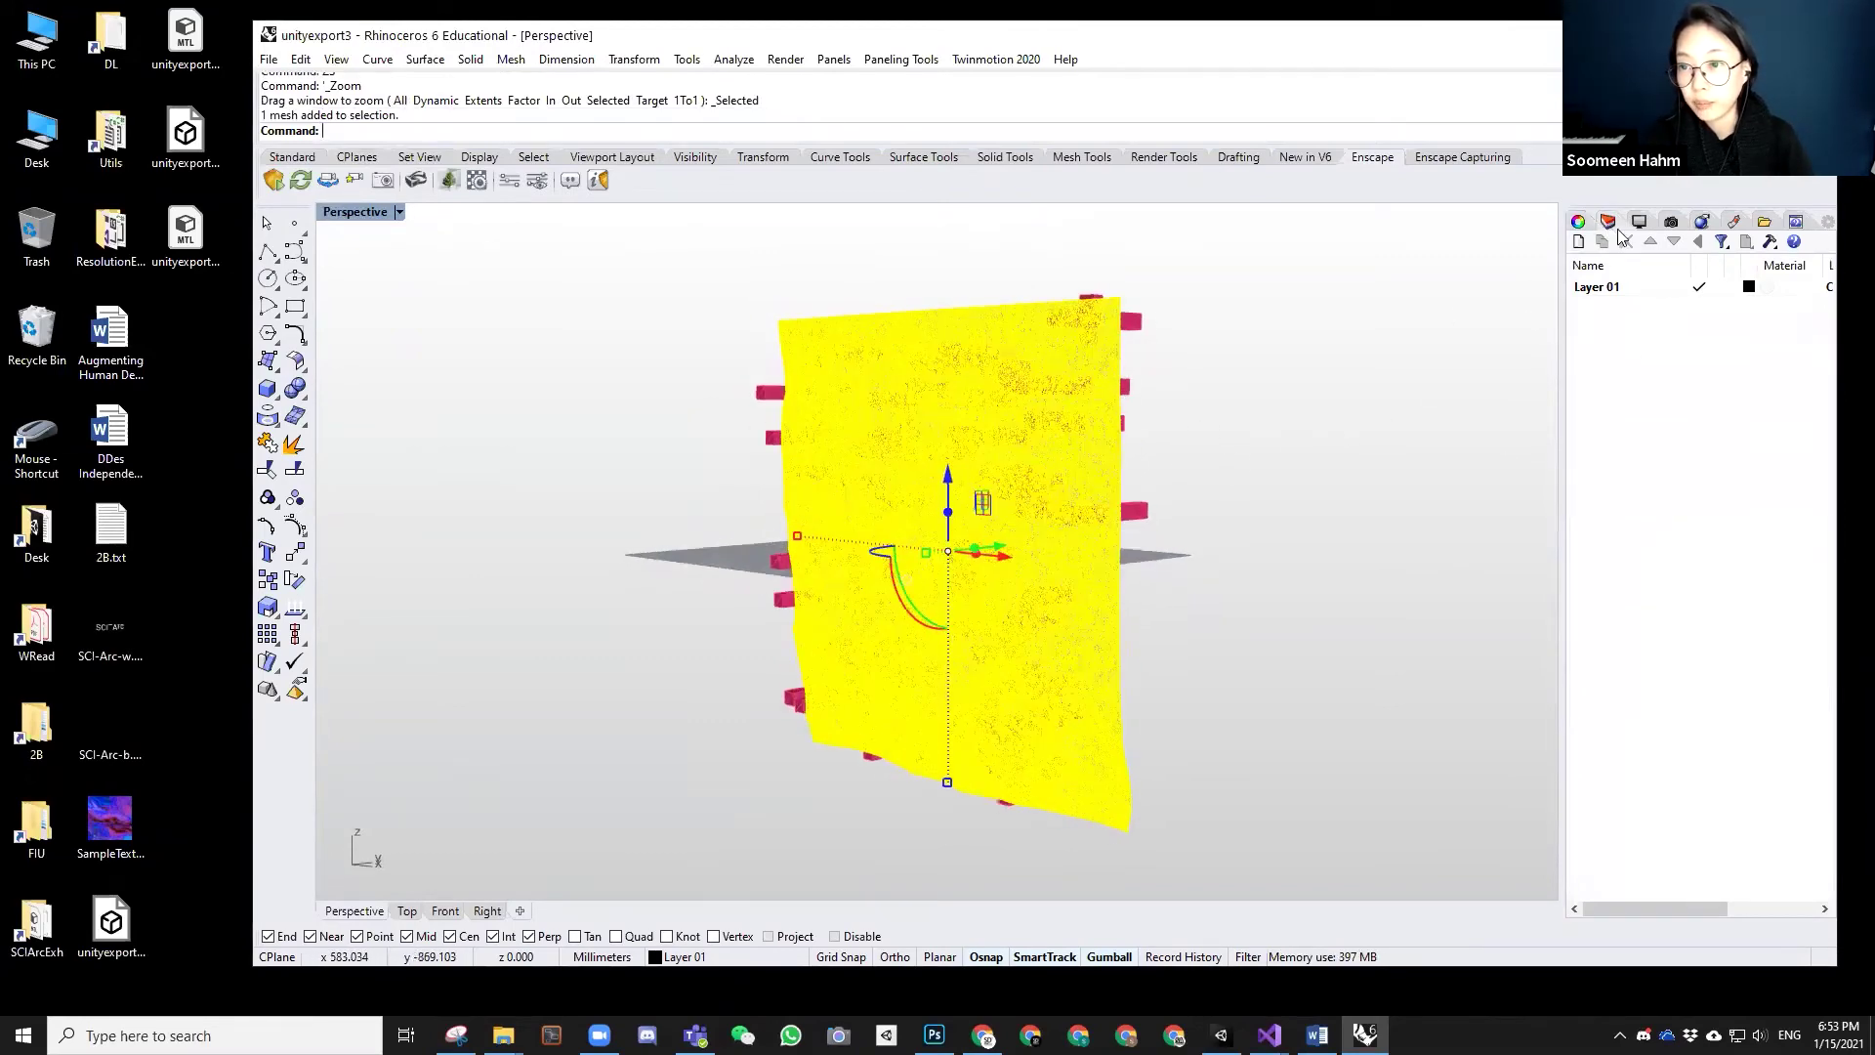
pyautogui.click(1159, 324)
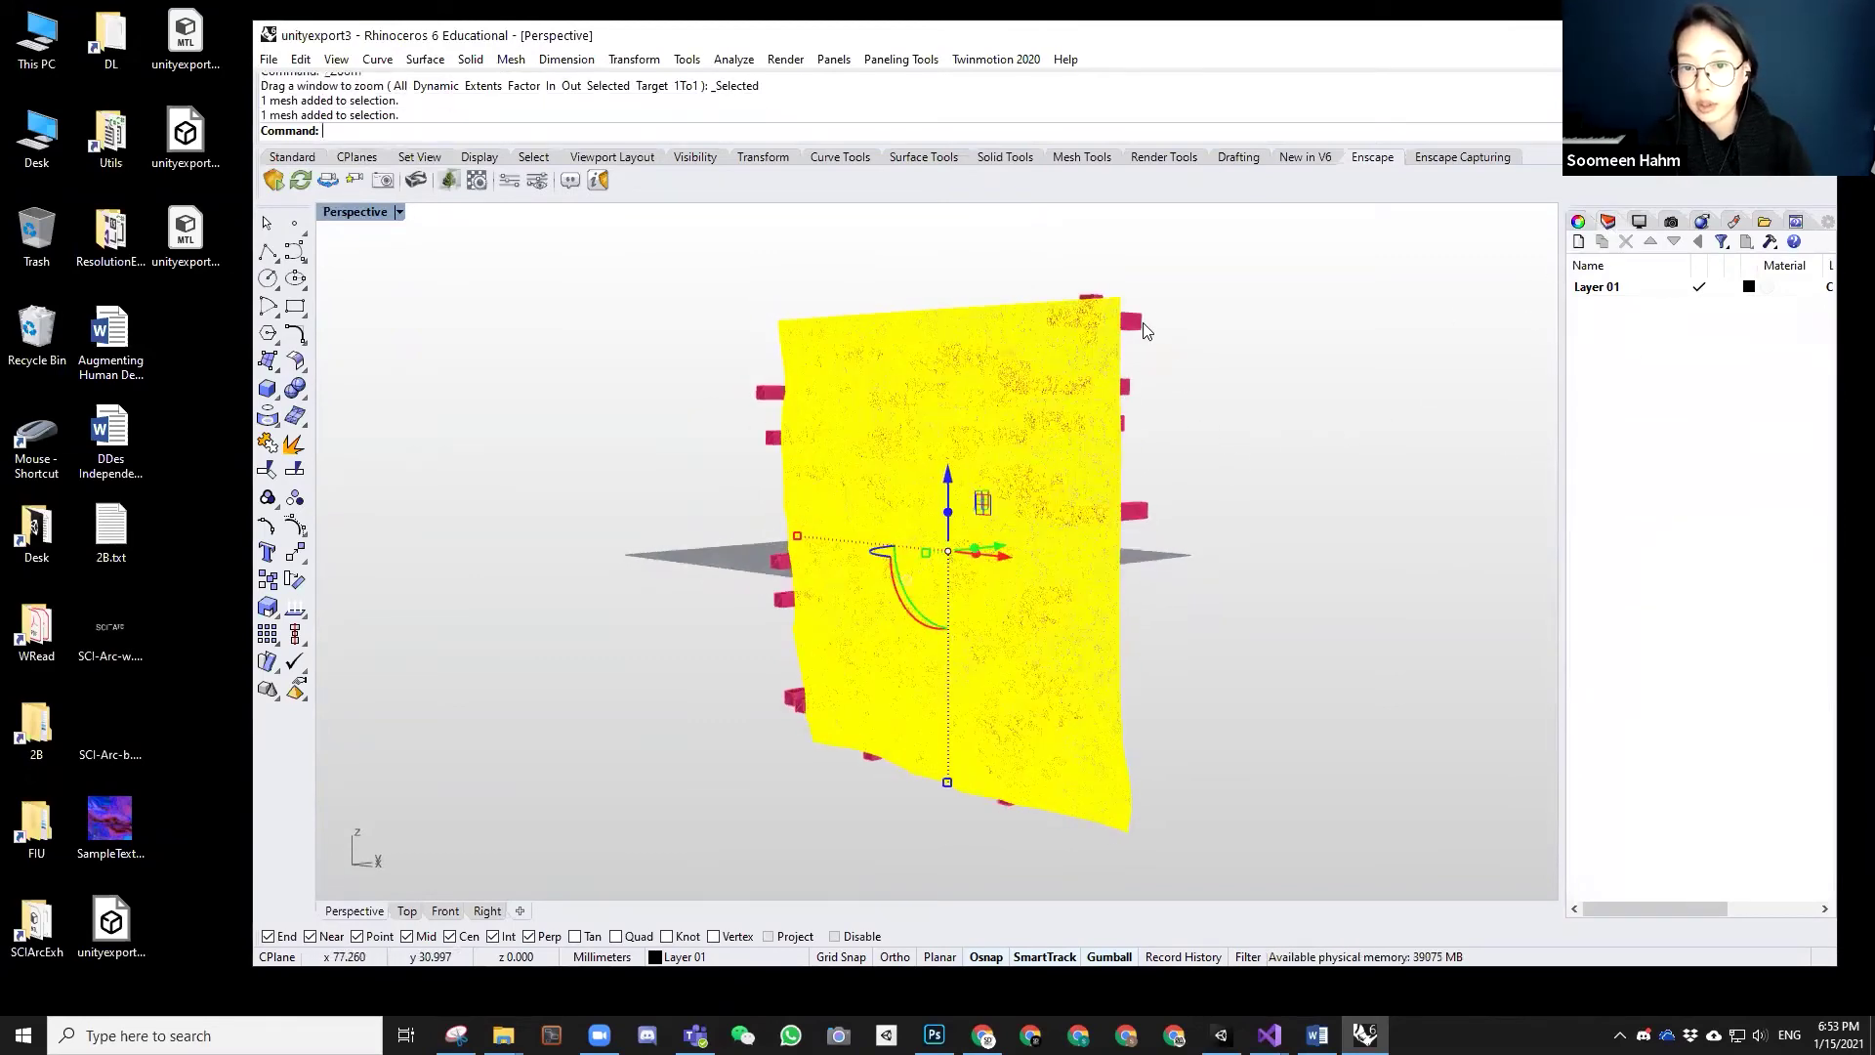
# - Assign the TerrainMap material to the blocks and set Perspective to Rendered
pyautogui.click(1578, 222)
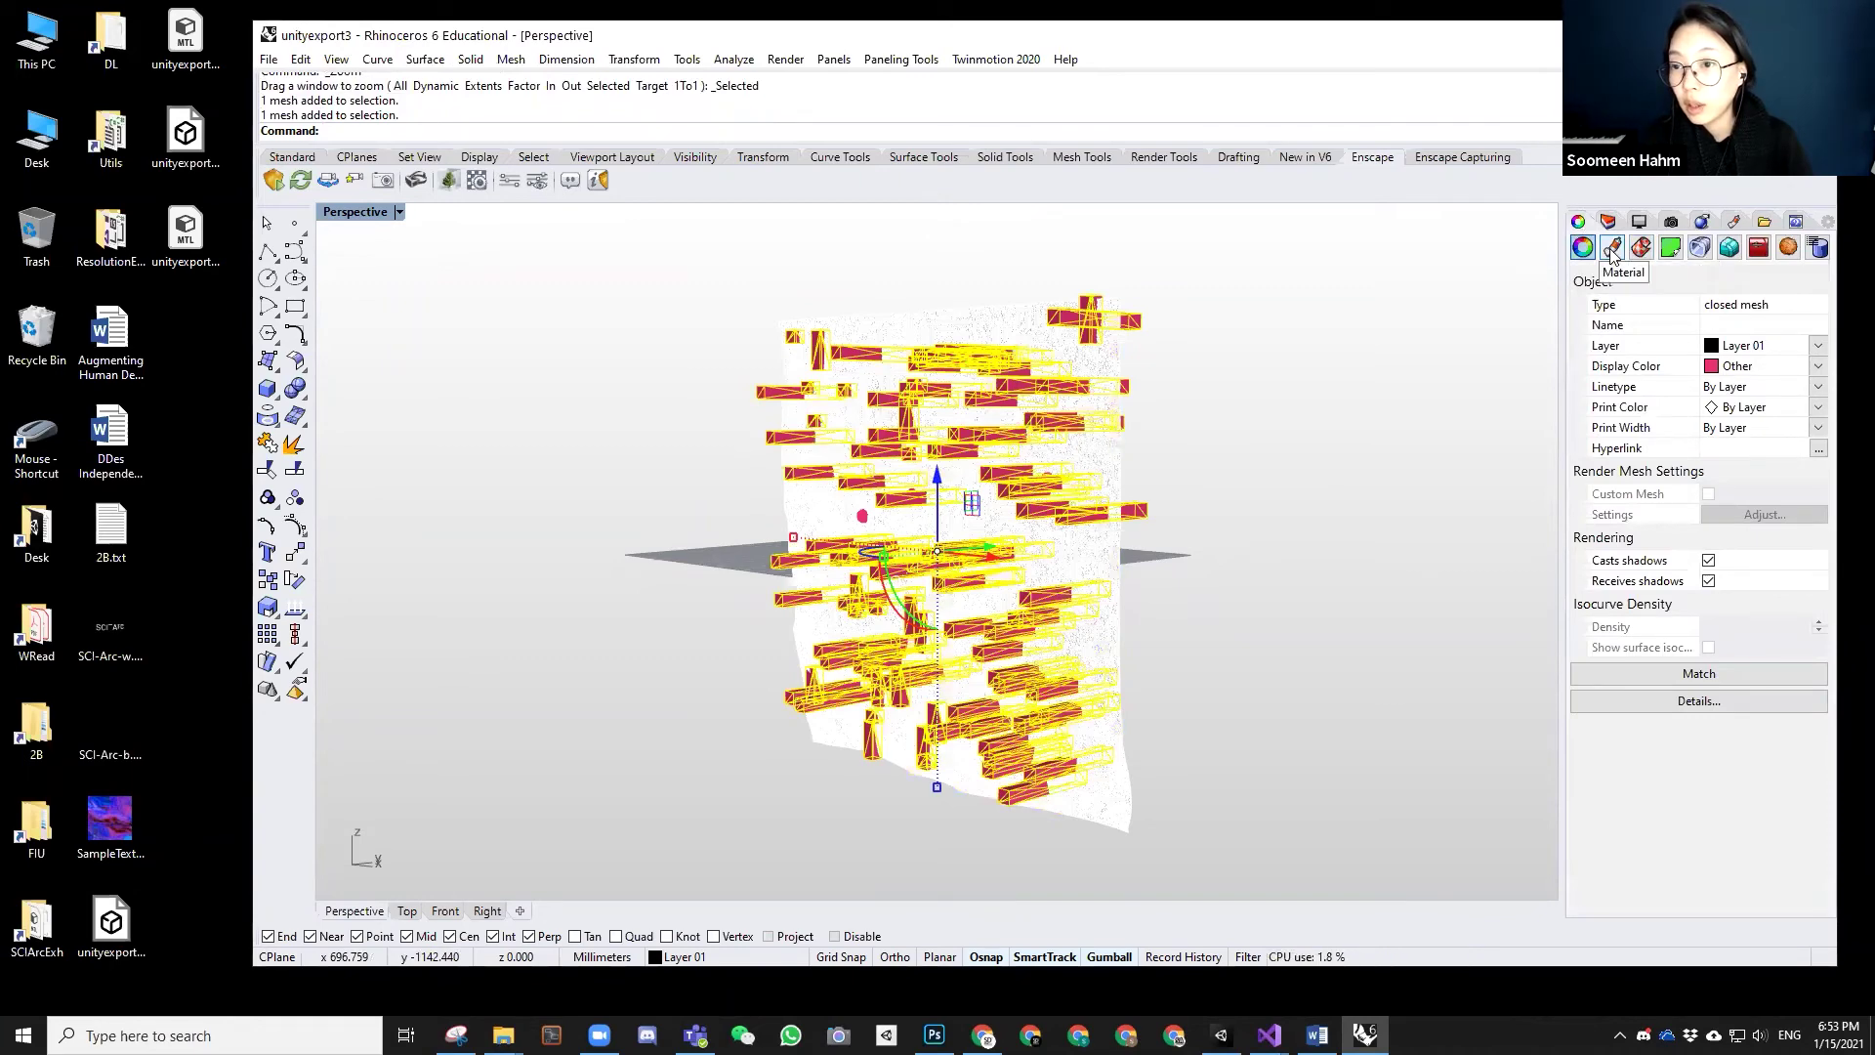
pyautogui.click(1612, 246)
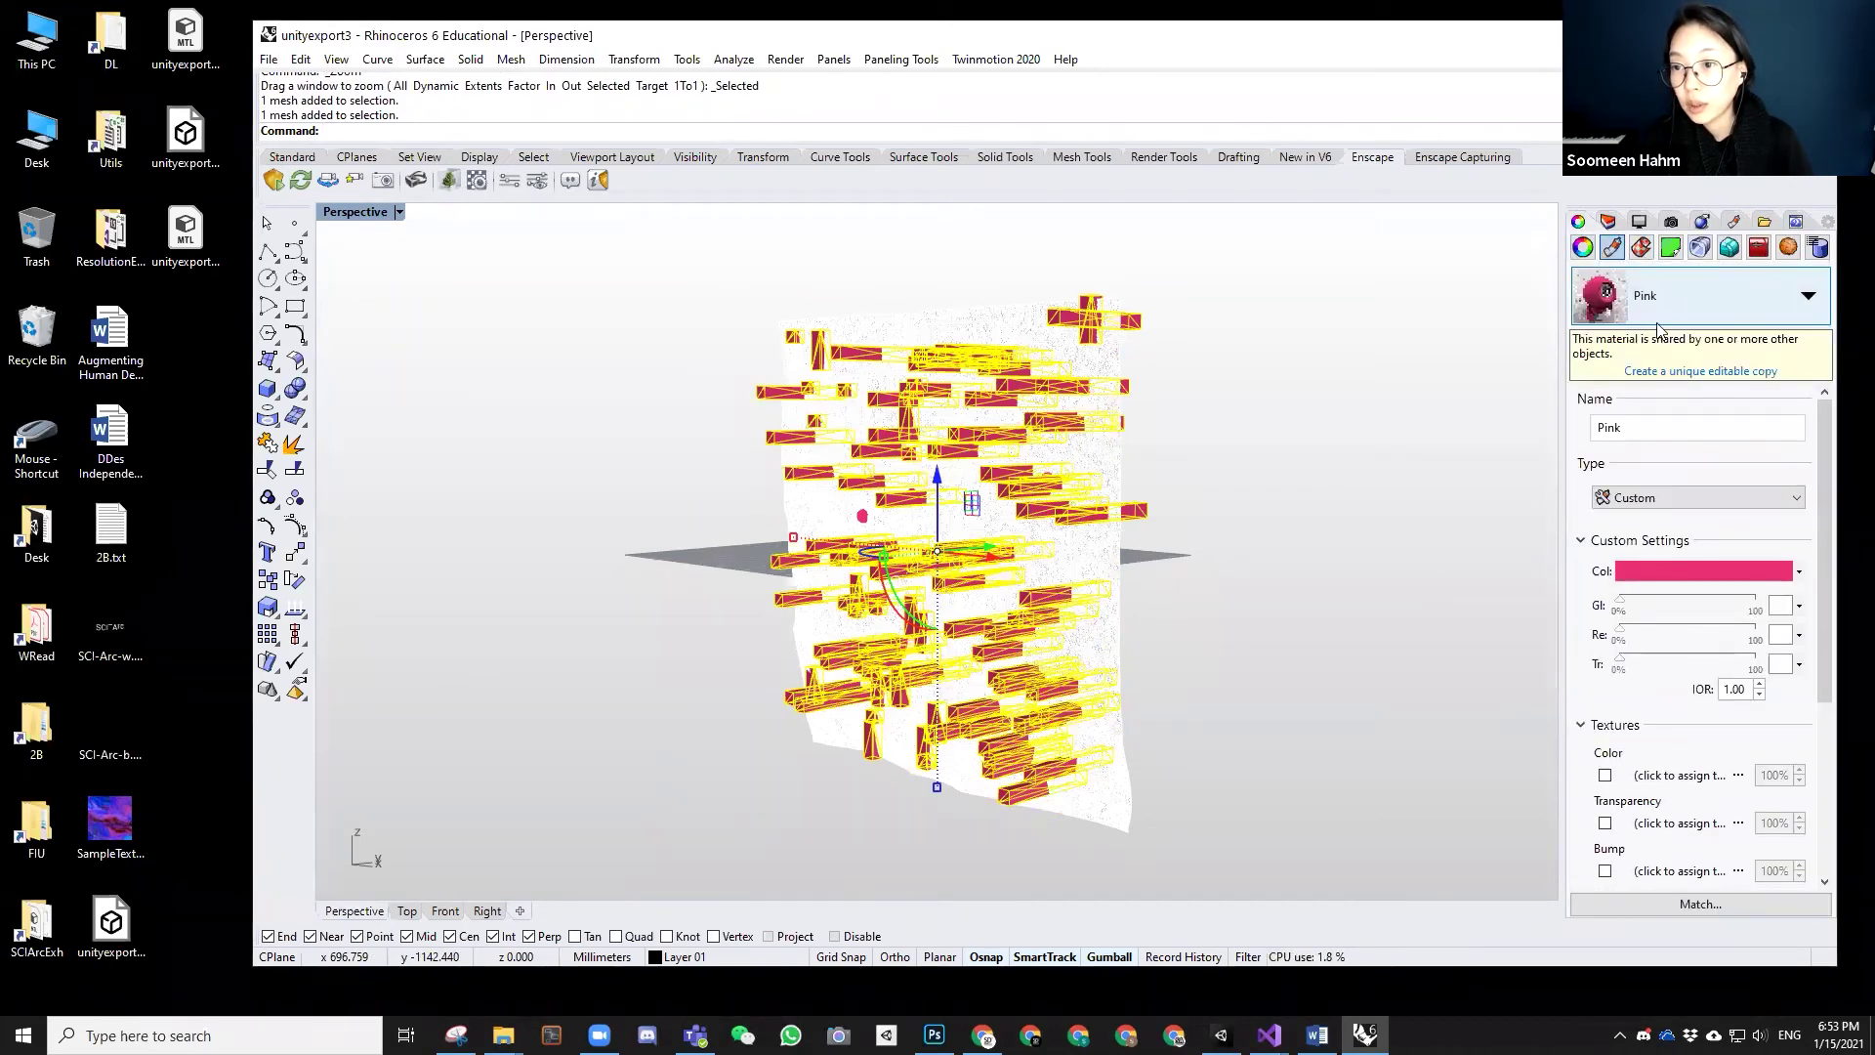
pyautogui.click(1627, 293)
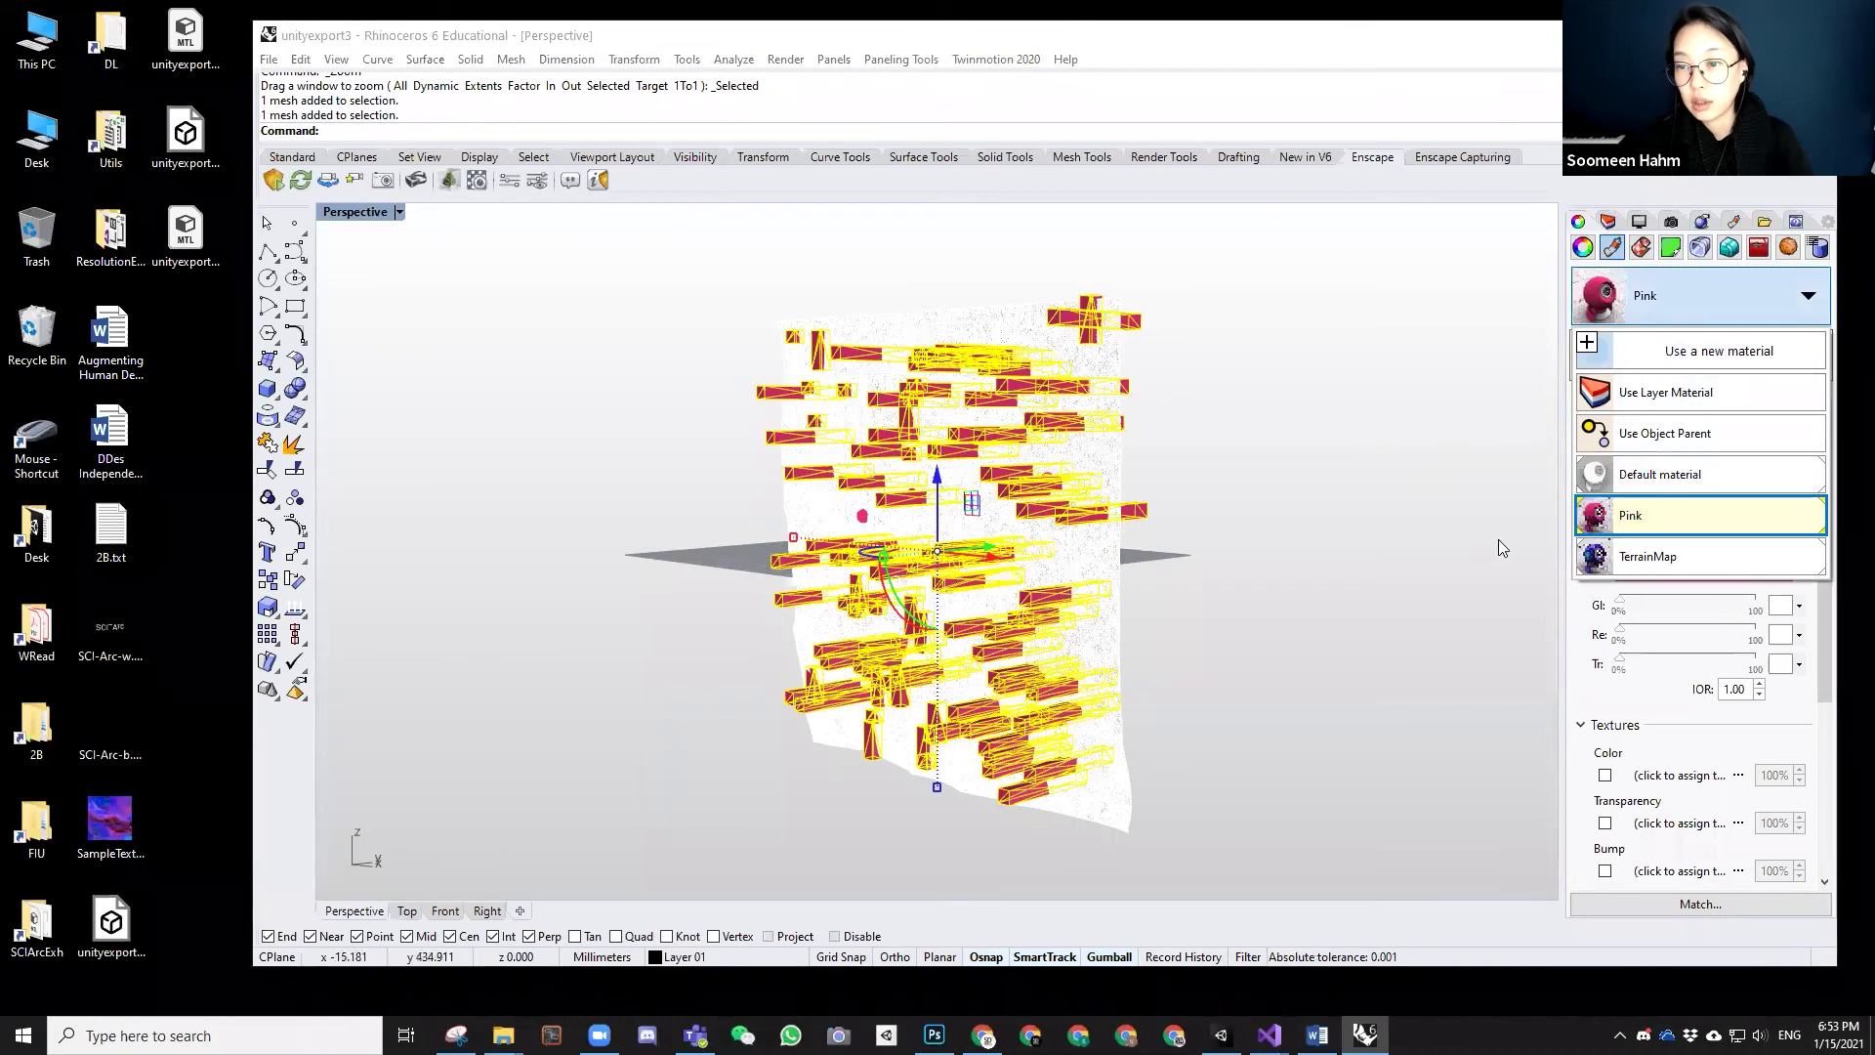
pyautogui.click(1649, 557)
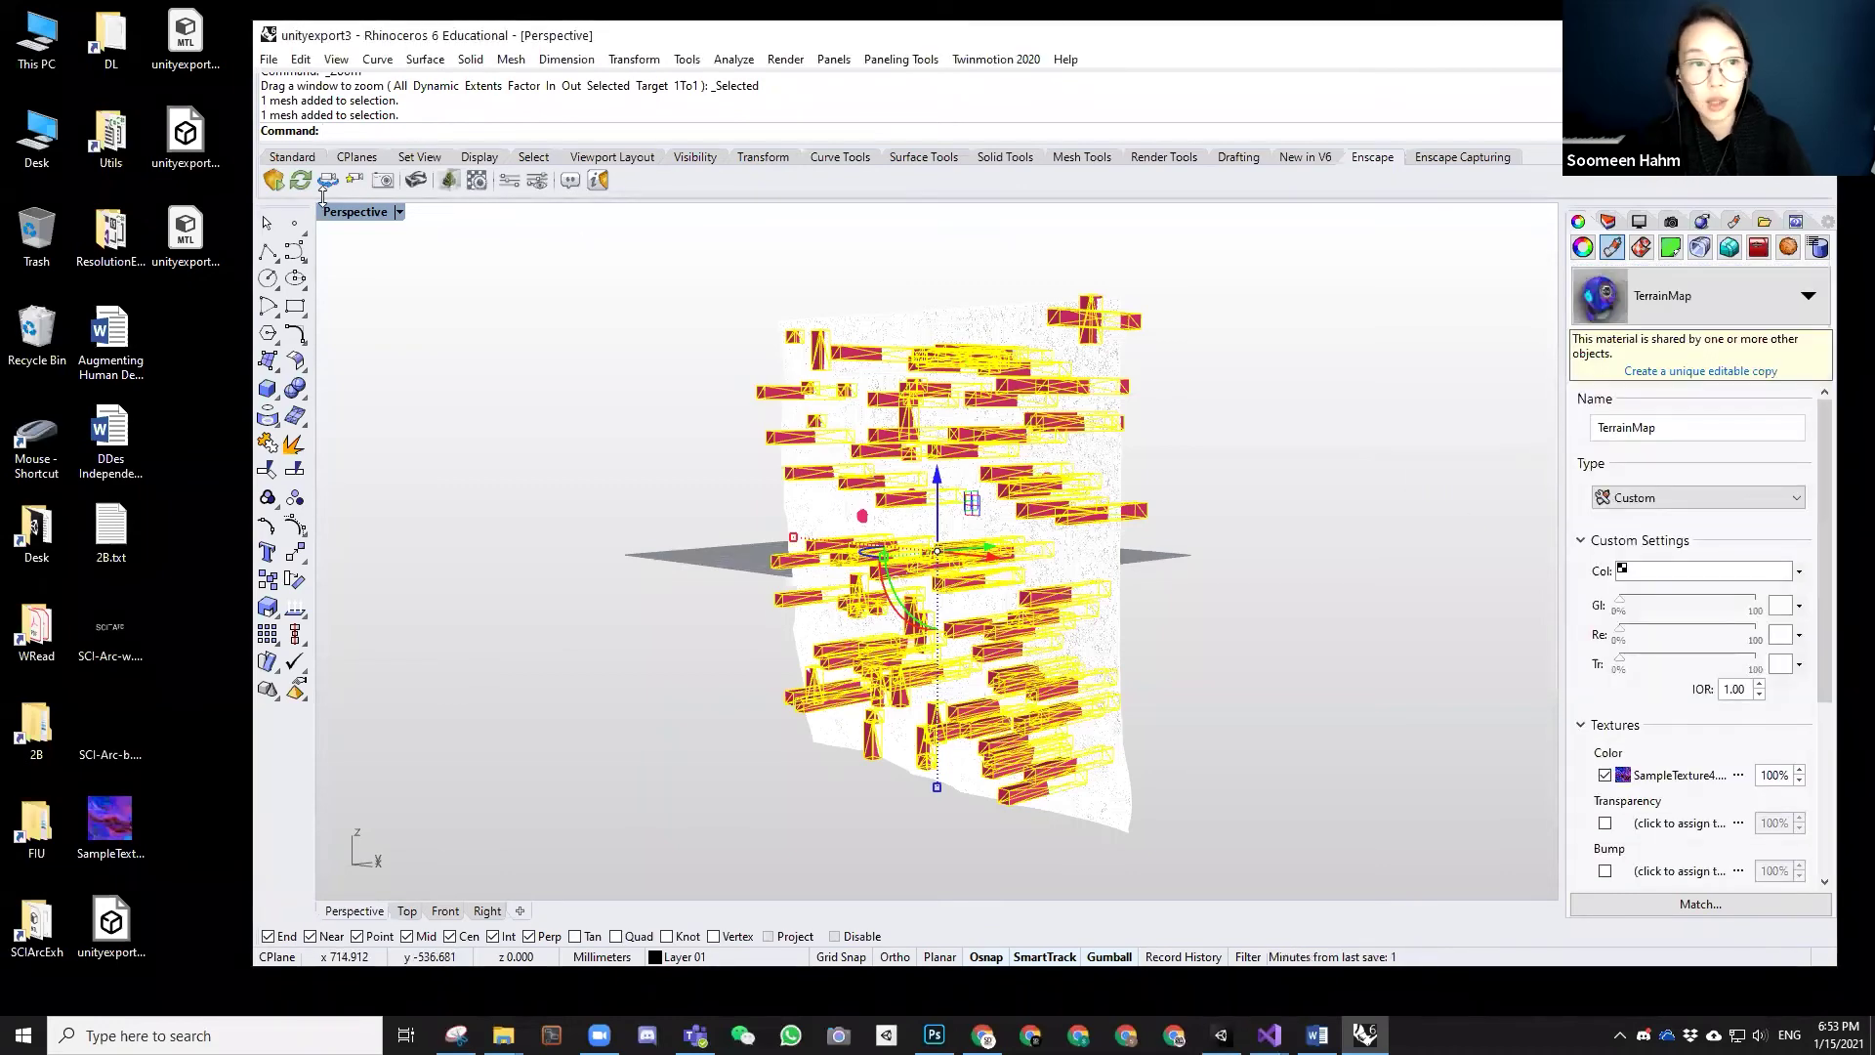
pyautogui.click(366, 212)
pyautogui.click(379, 307)
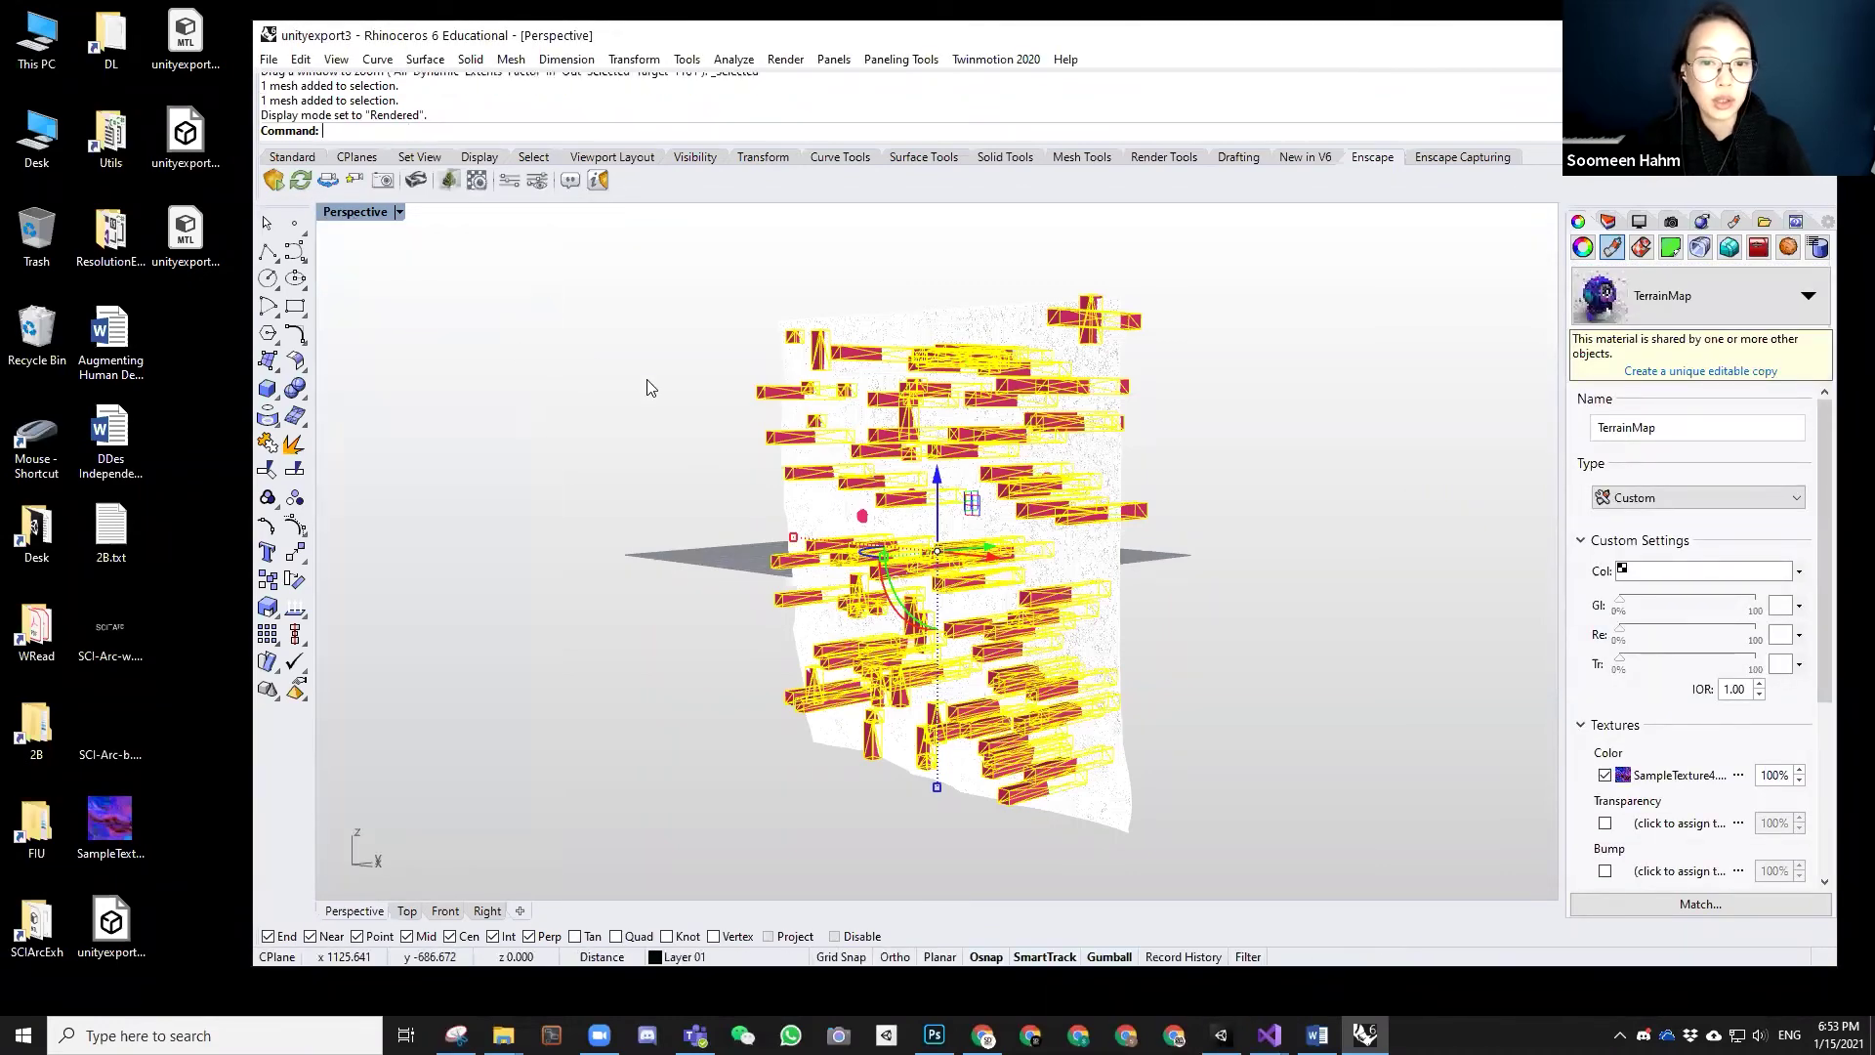
# - Turn off Mesh Wires, keeping Surface Edges on, then select the building columns from a low angle
pyautogui.click(746, 429)
pyautogui.scroll(3, 745, 429)
pyautogui.scroll(3, 746, 428)
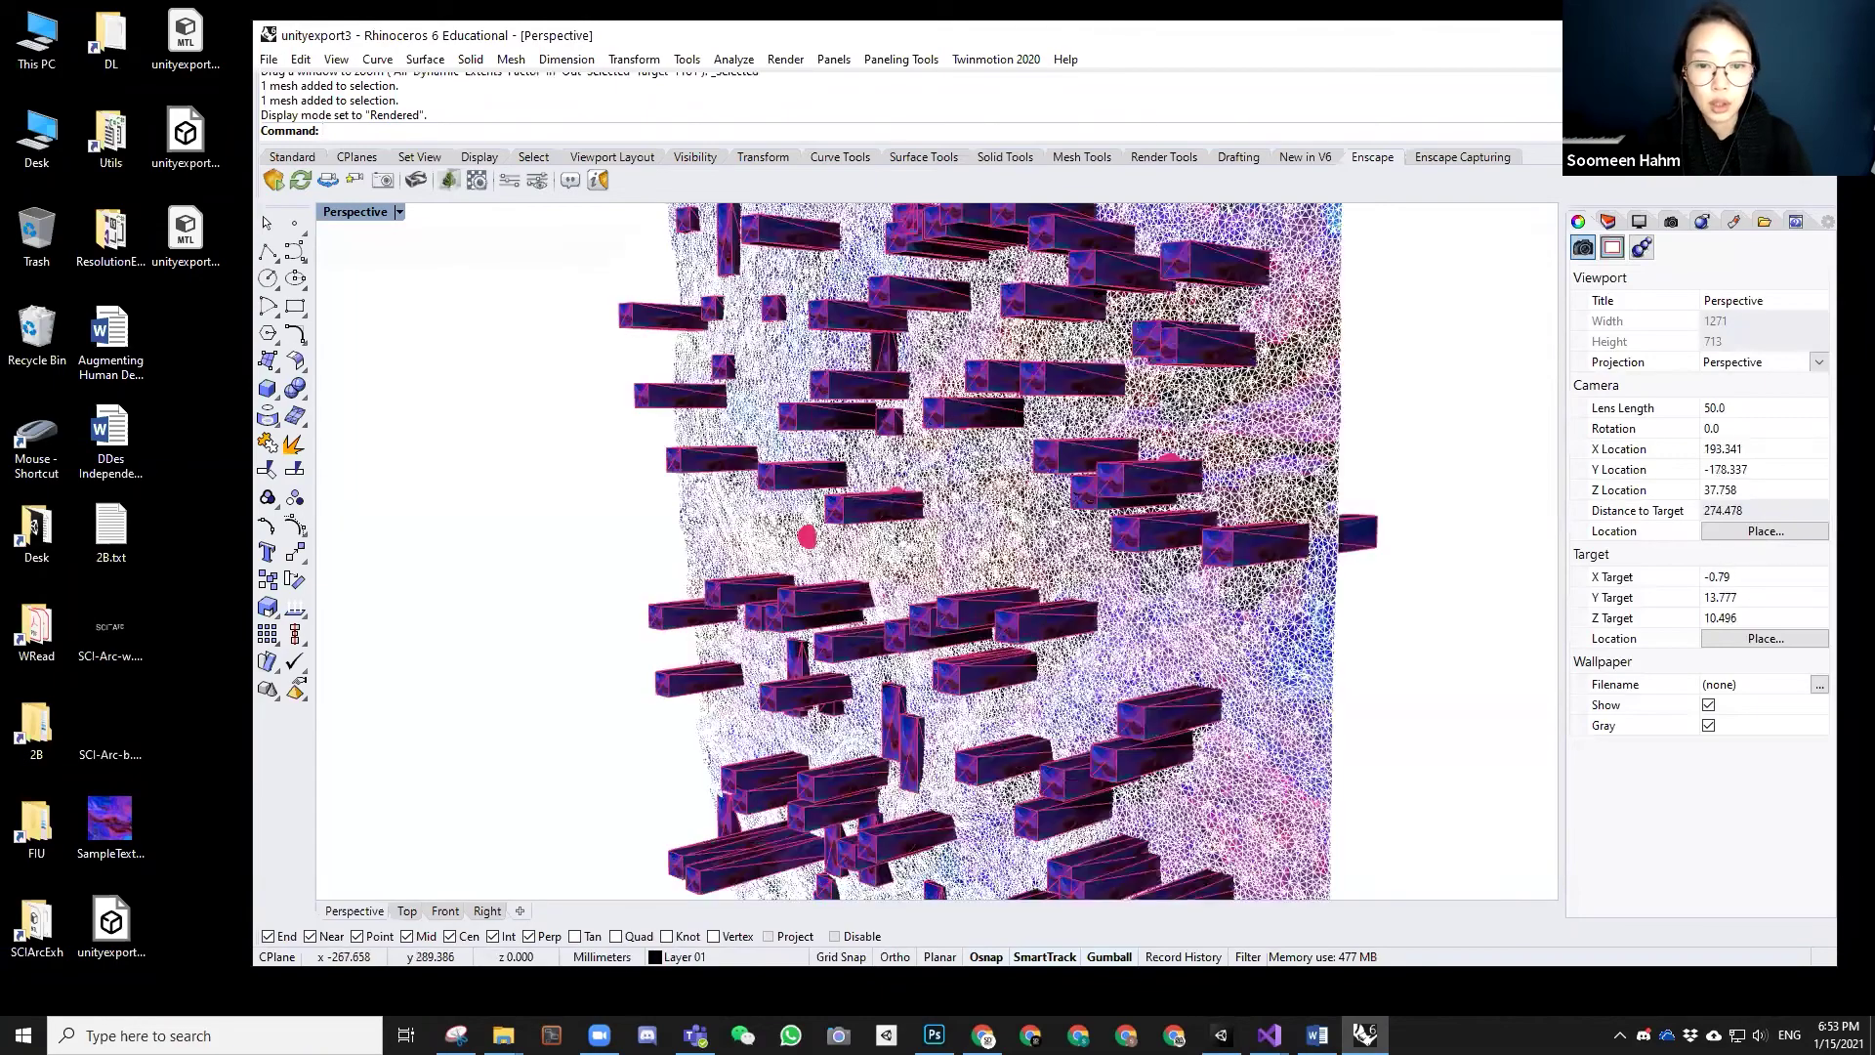
pyautogui.moveTo(746, 429); pyautogui.dragTo(1027, 440, button='right')
pyautogui.scroll(-3, 1025, 440)
pyautogui.click(1638, 220)
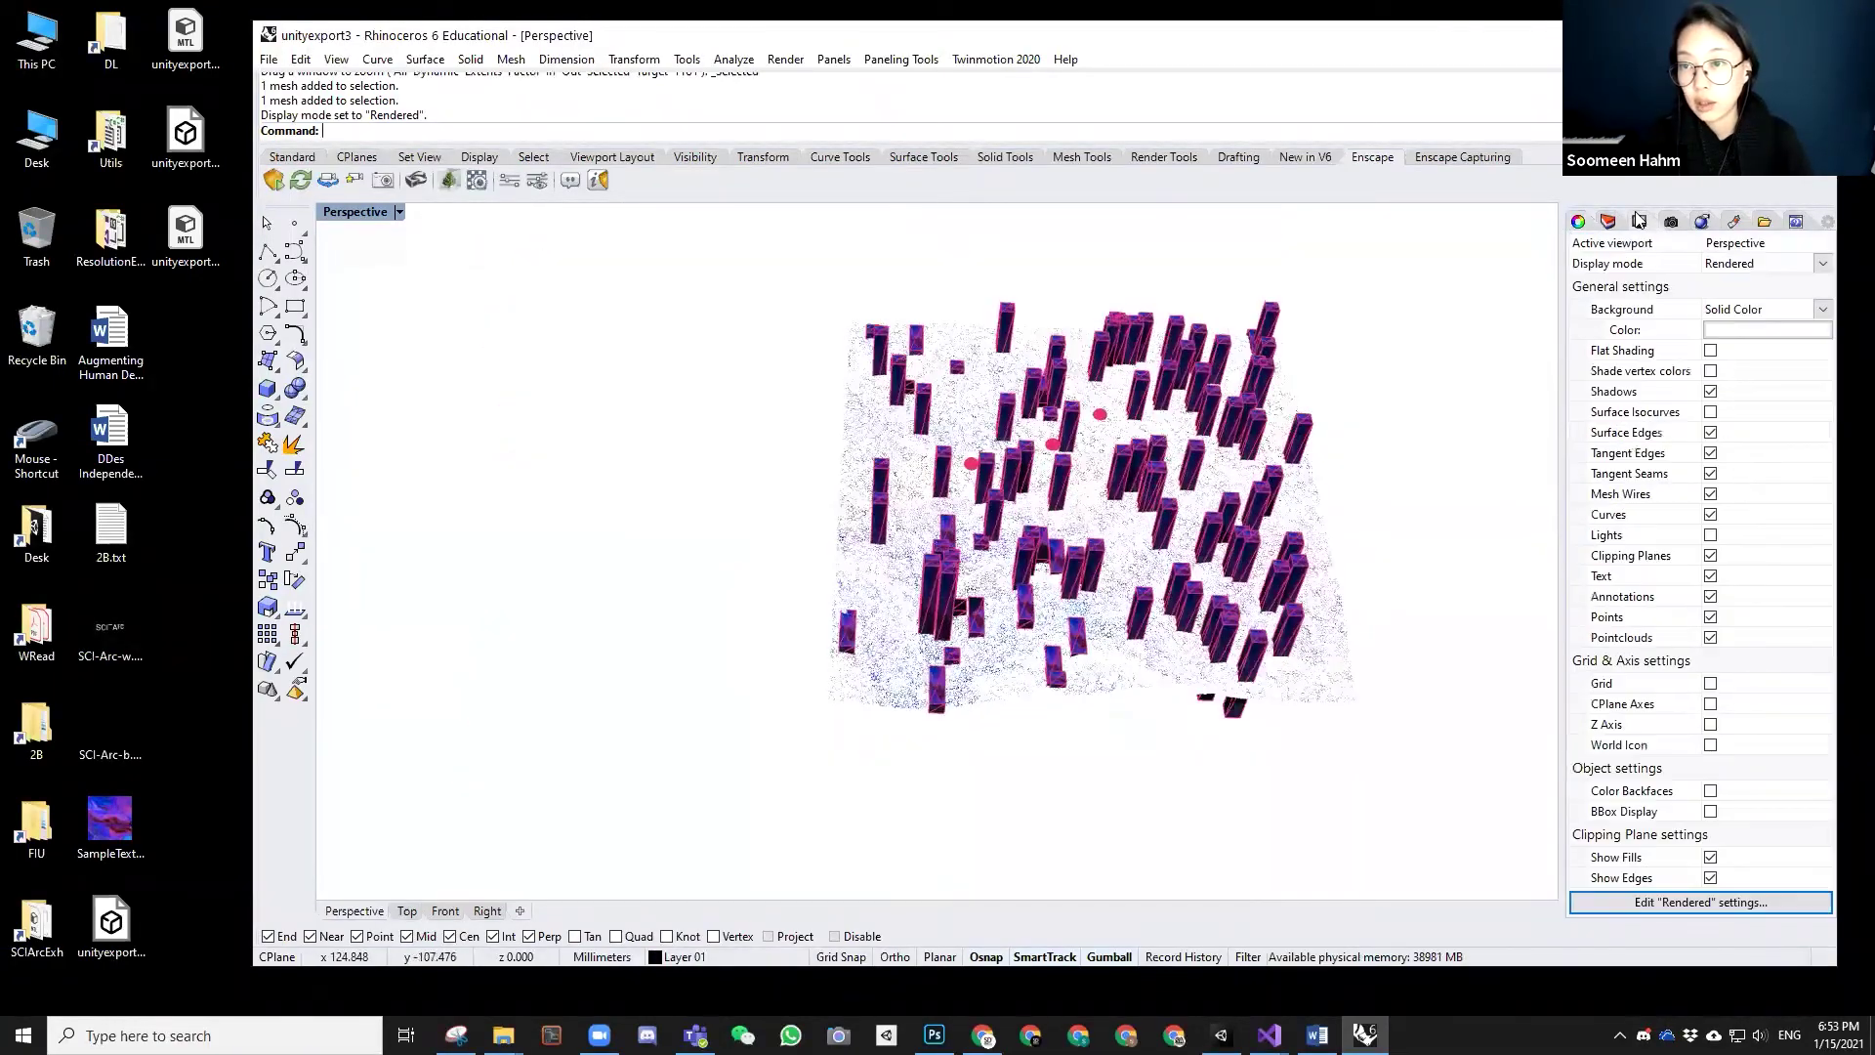
pyautogui.click(1709, 433)
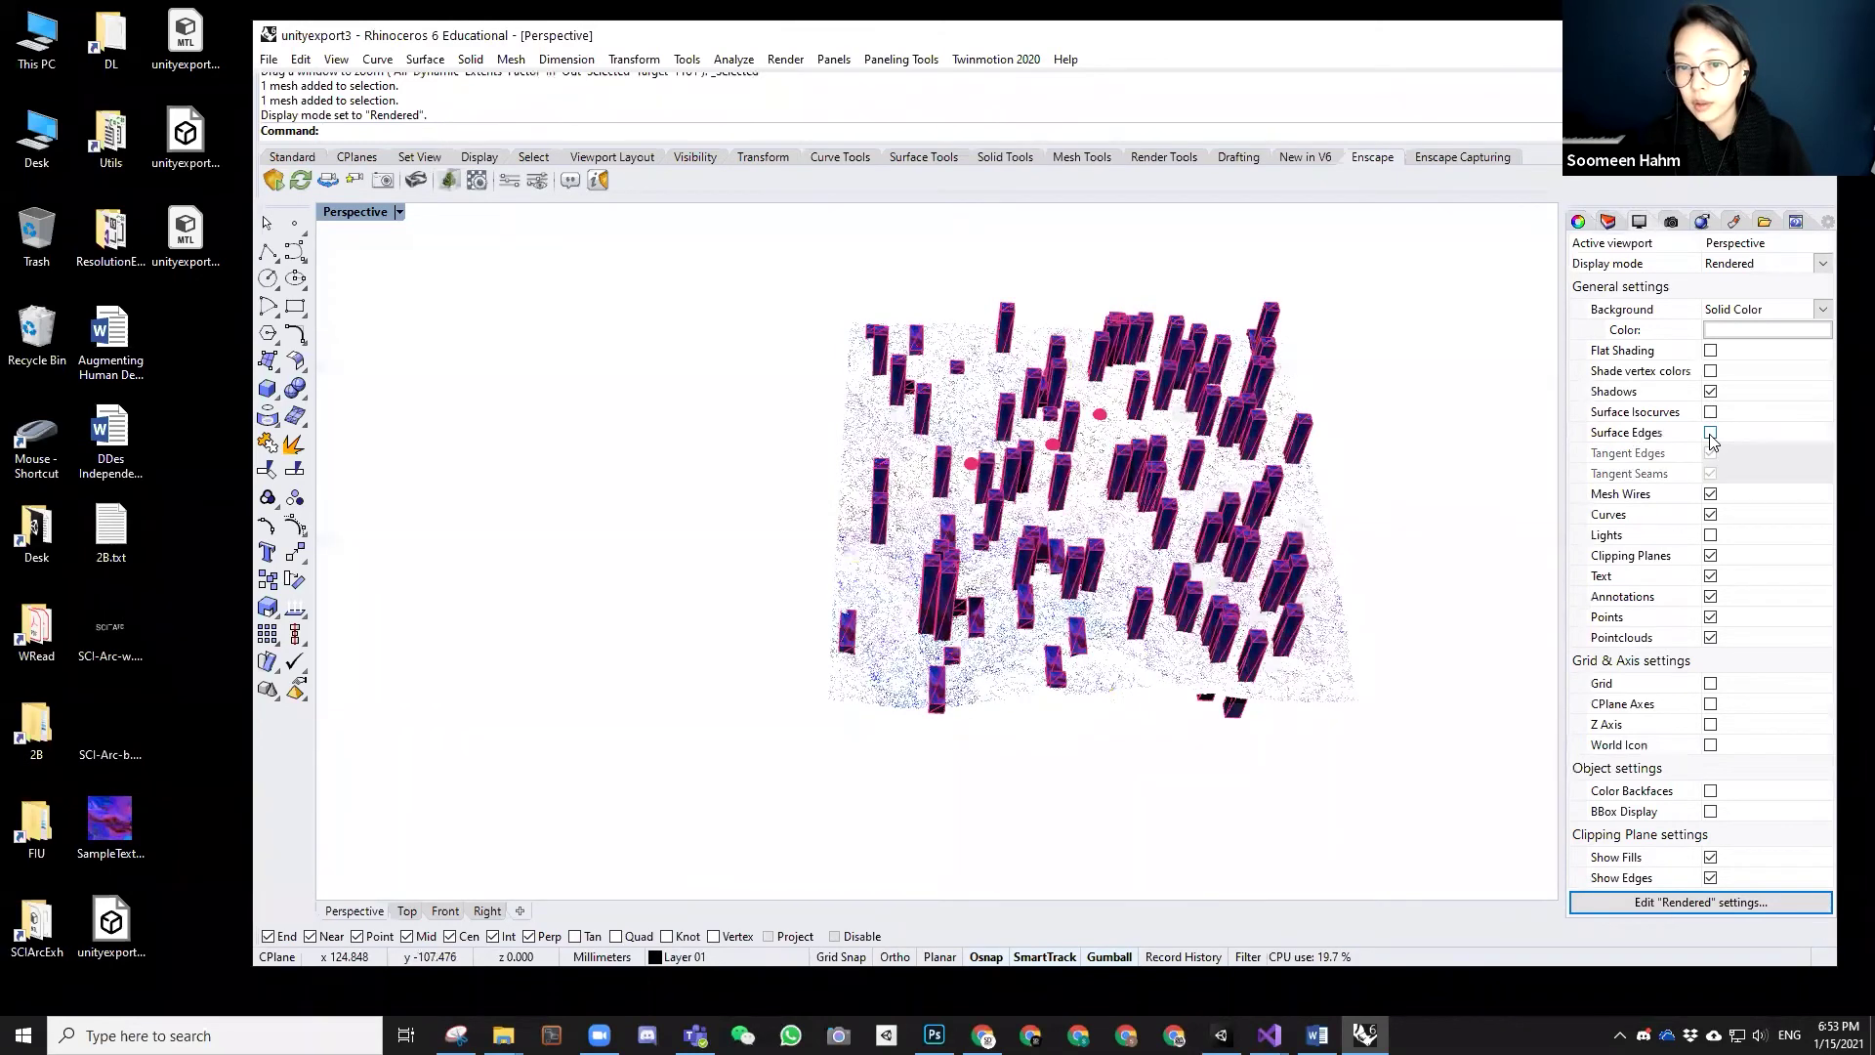
pyautogui.click(1711, 433)
pyautogui.click(1710, 494)
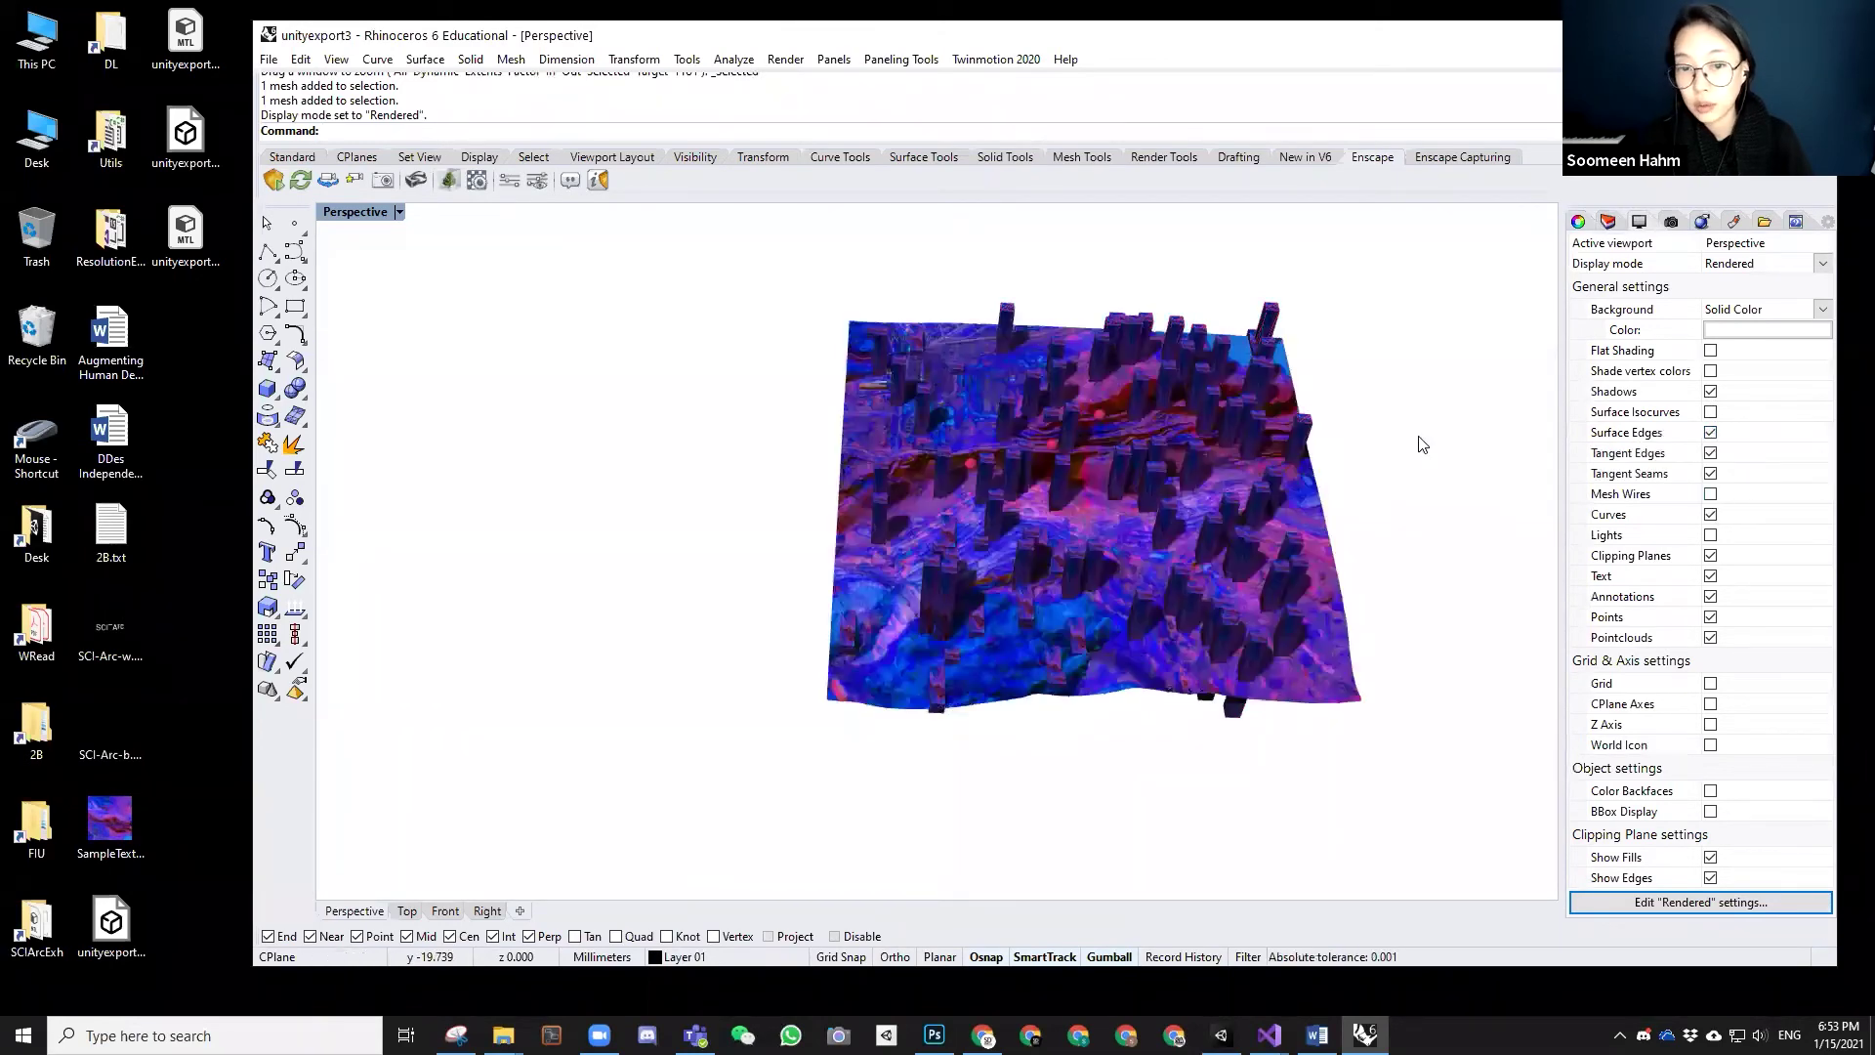
pyautogui.scroll(3, 1365, 549)
pyautogui.moveTo(1365, 548)
pyautogui.mouseDown(button='right')
pyautogui.moveTo(1343, 431)
pyautogui.moveTo(1331, 468)
pyautogui.moveTo(1236, 528)
pyautogui.mouseUp(button='right')
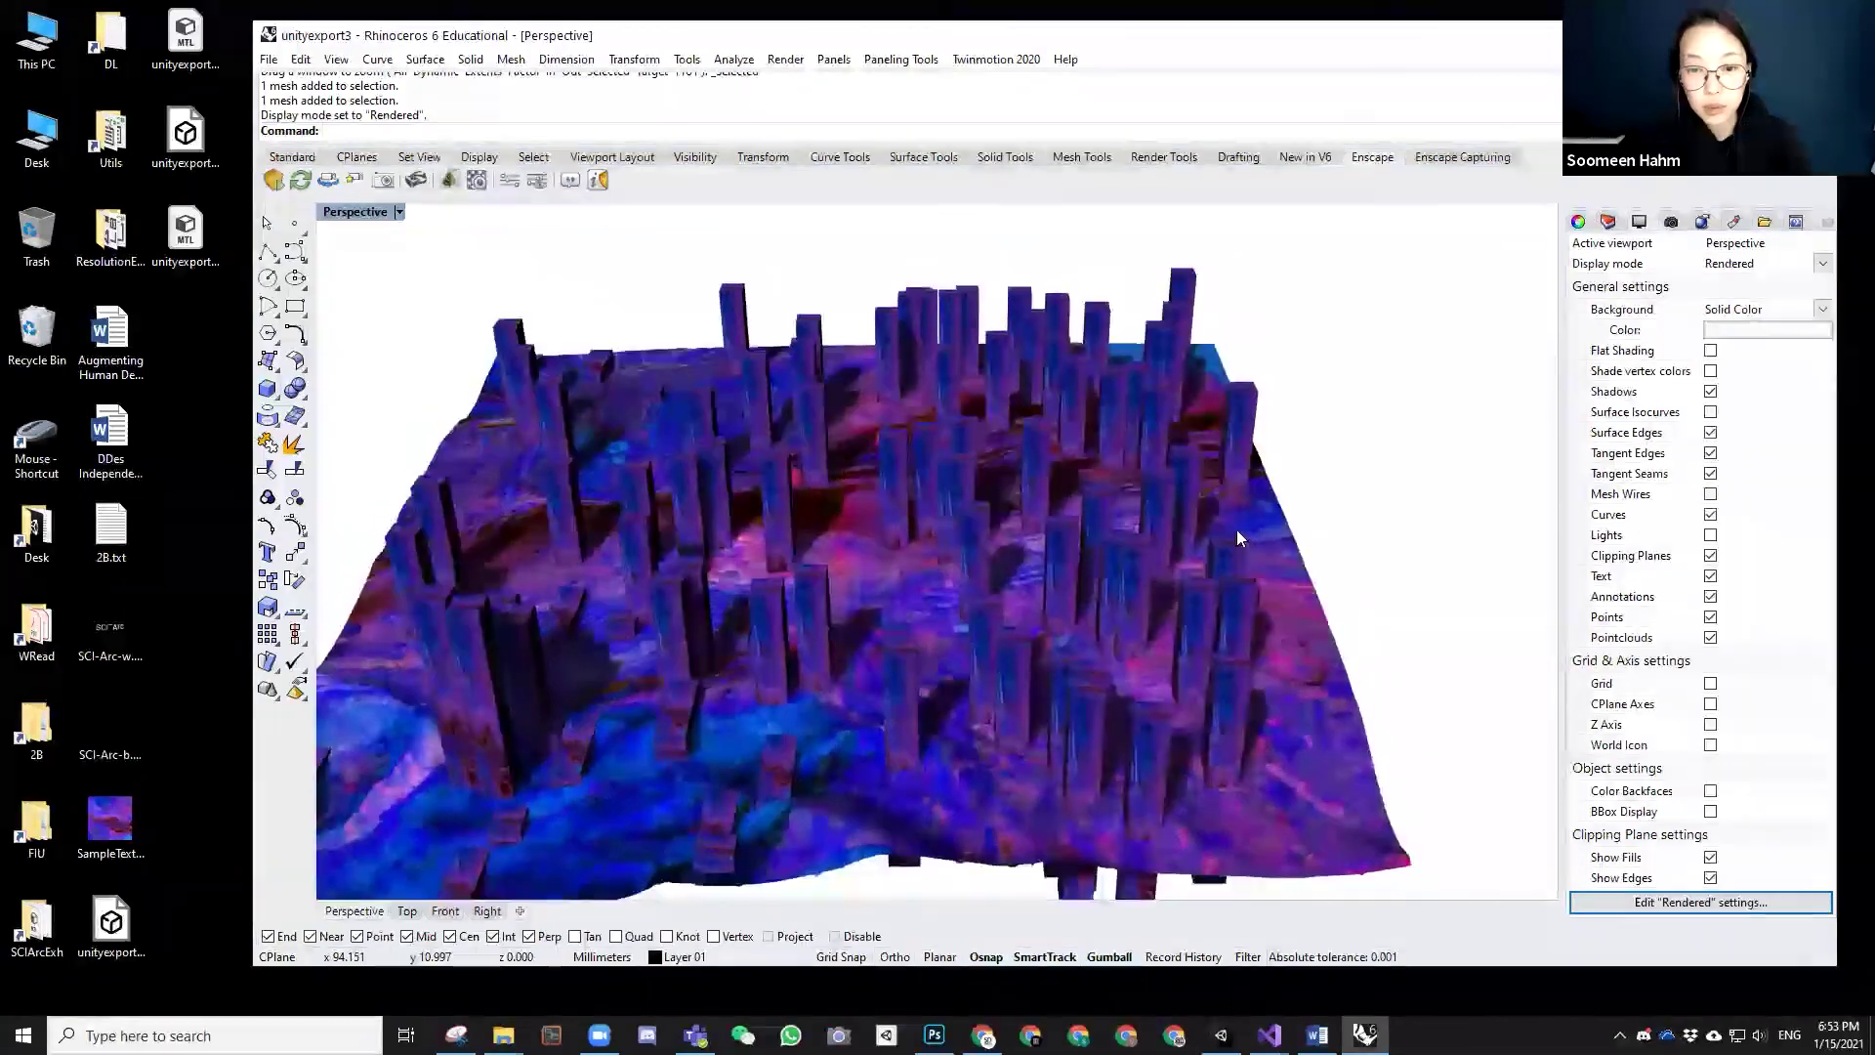
pyautogui.scroll(3, 1102, 616)
pyautogui.scroll(3, 1098, 623)
pyautogui.click(1125, 591)
pyautogui.scroll(-3, 1125, 591)
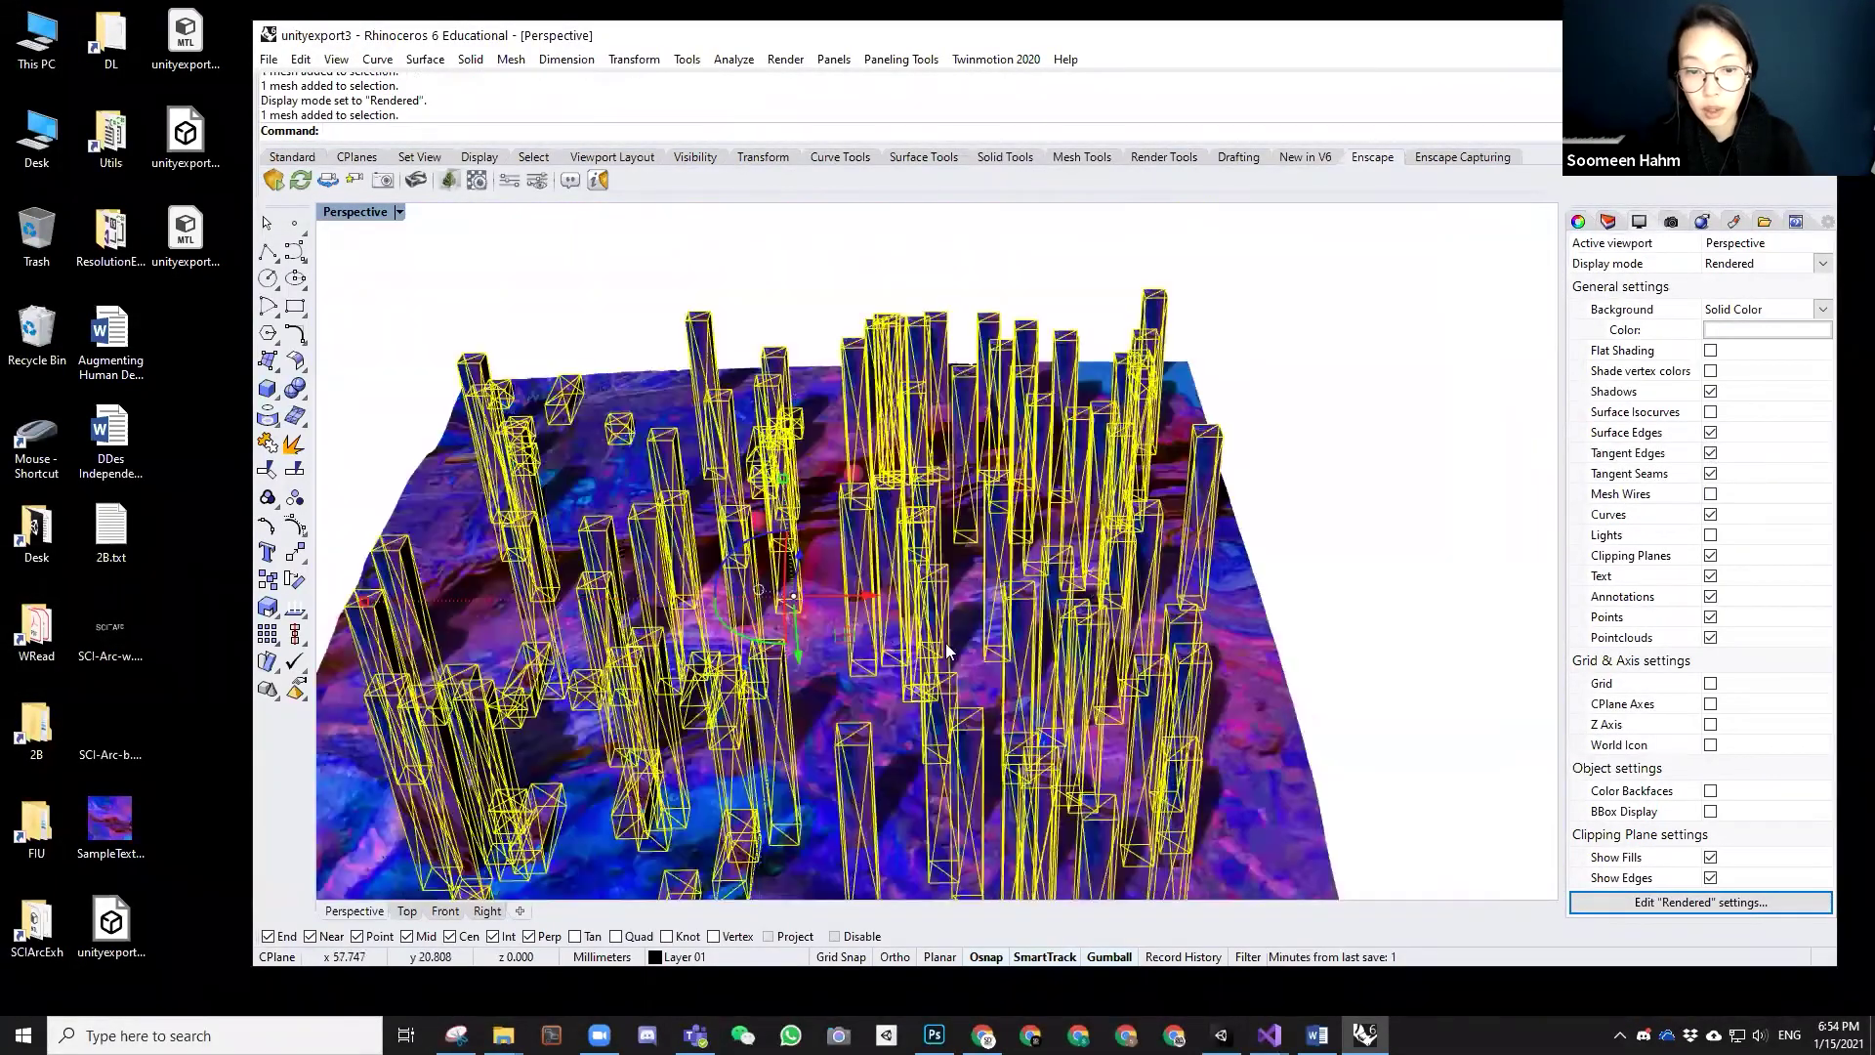
pyautogui.scroll(-3, 1125, 590)
pyautogui.scroll(-2, 1126, 591)
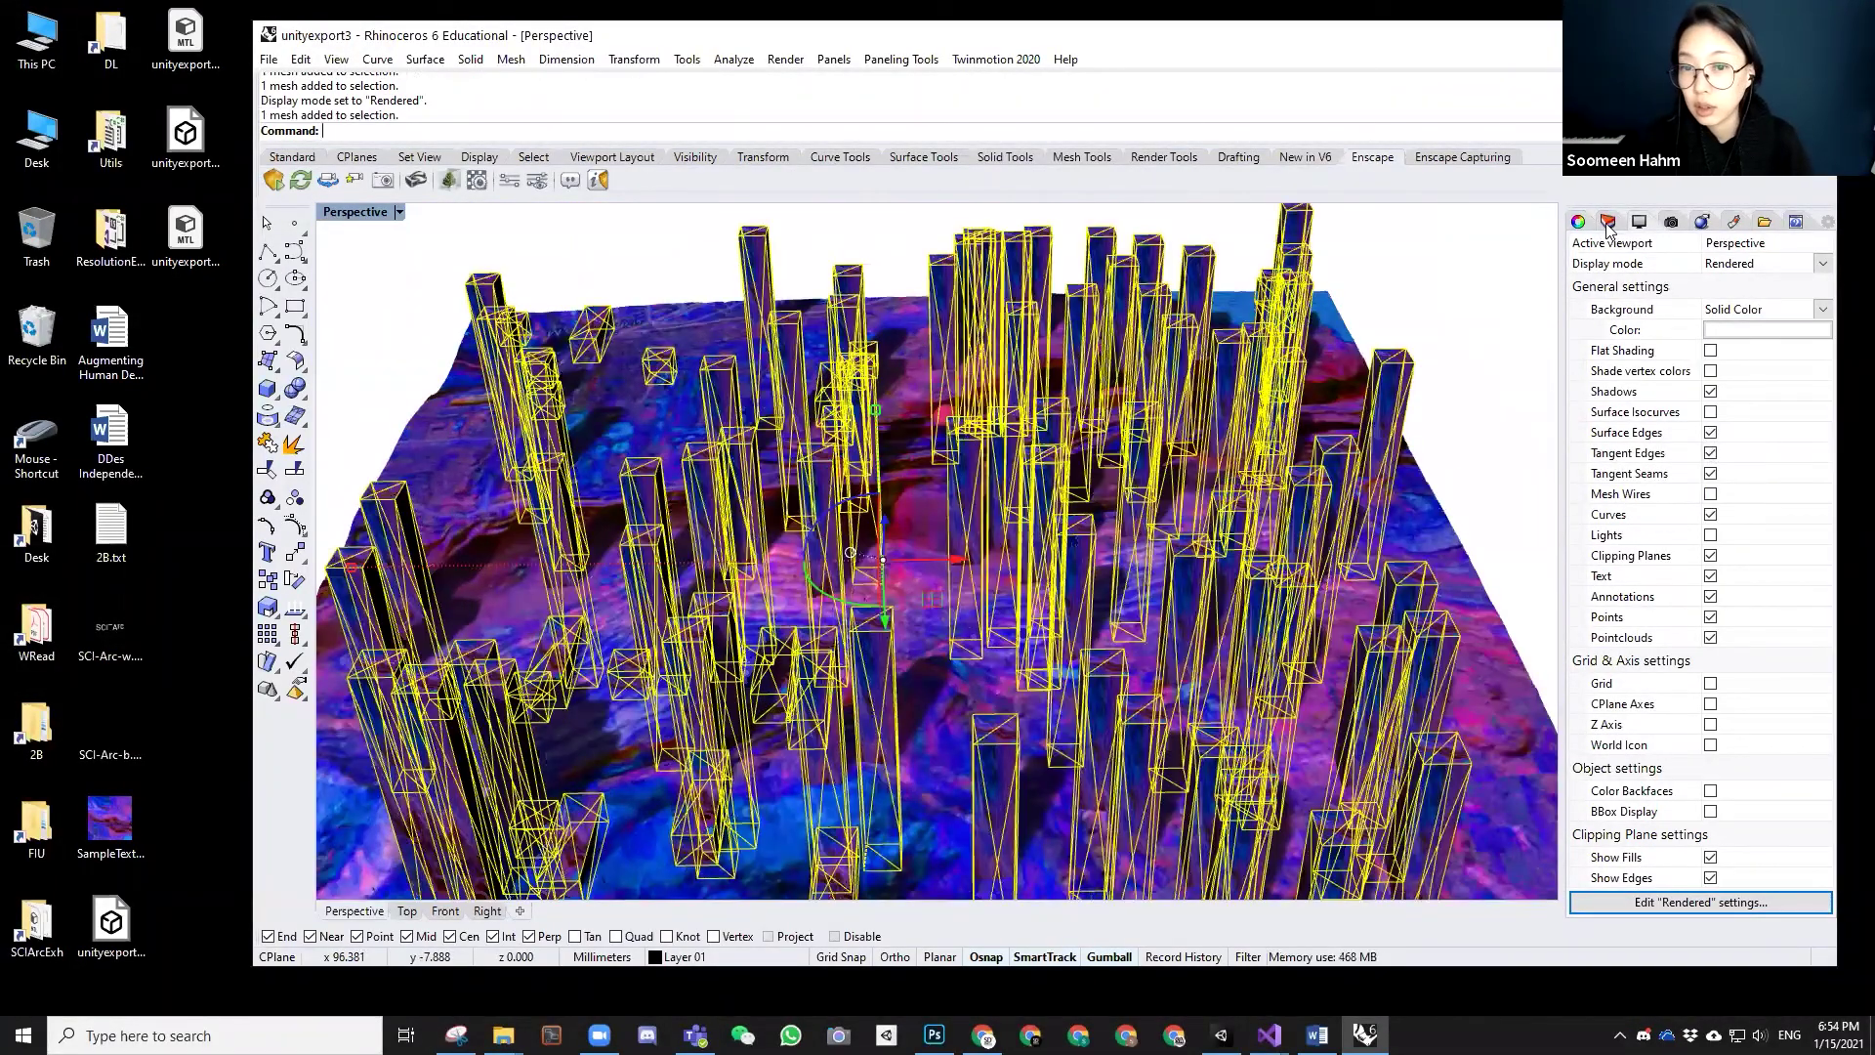
# - Assign the Pink material to the selected building columns and clear the selection
pyautogui.click(1607, 222)
pyautogui.click(1581, 224)
pyautogui.click(1648, 291)
pyautogui.click(1656, 441)
pyautogui.press('Escape')
pyautogui.scroll(-3, 832, 598)
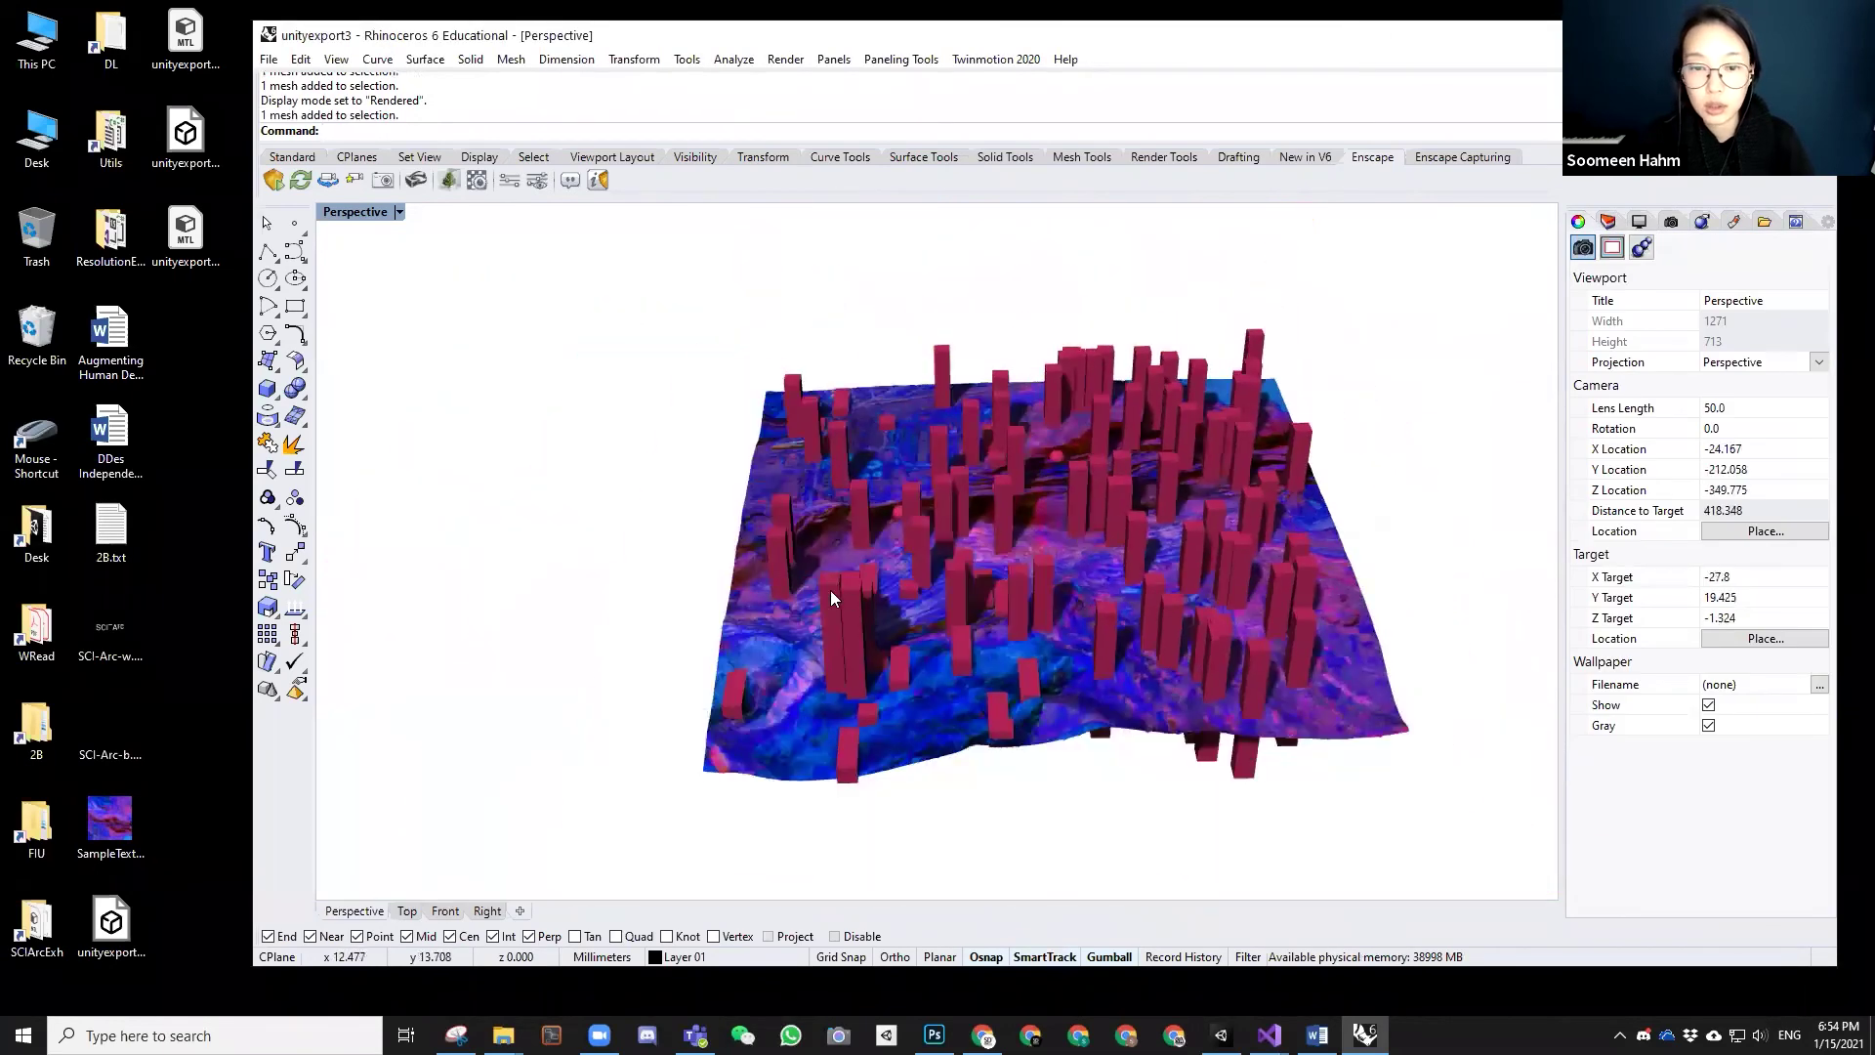
# - Orbit the Perspective view to low oblique and side views of the pink city
pyautogui.moveTo(830, 599); pyautogui.dragTo(863, 657, button='right')
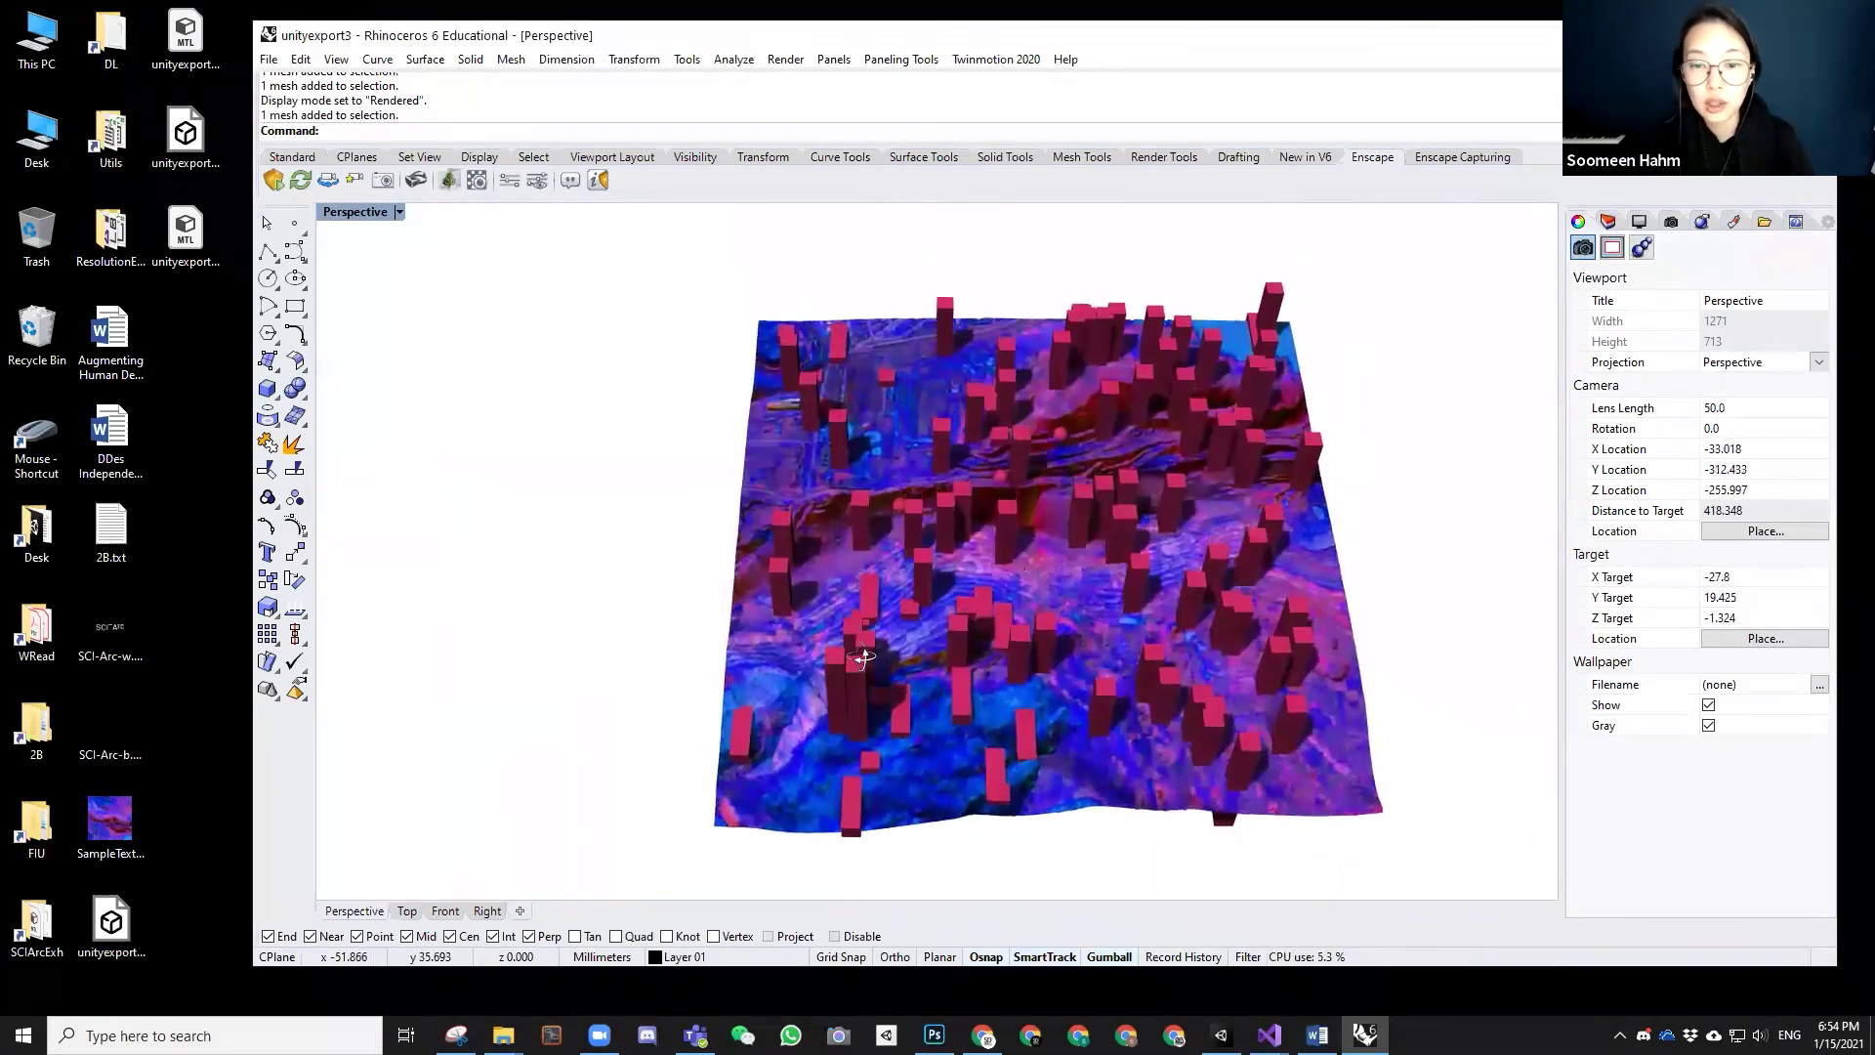
pyautogui.moveTo(1225, 538)
pyautogui.mouseDown(button='right')
pyautogui.moveTo(1191, 533)
pyautogui.moveTo(1197, 622)
pyautogui.mouseUp(button='right')
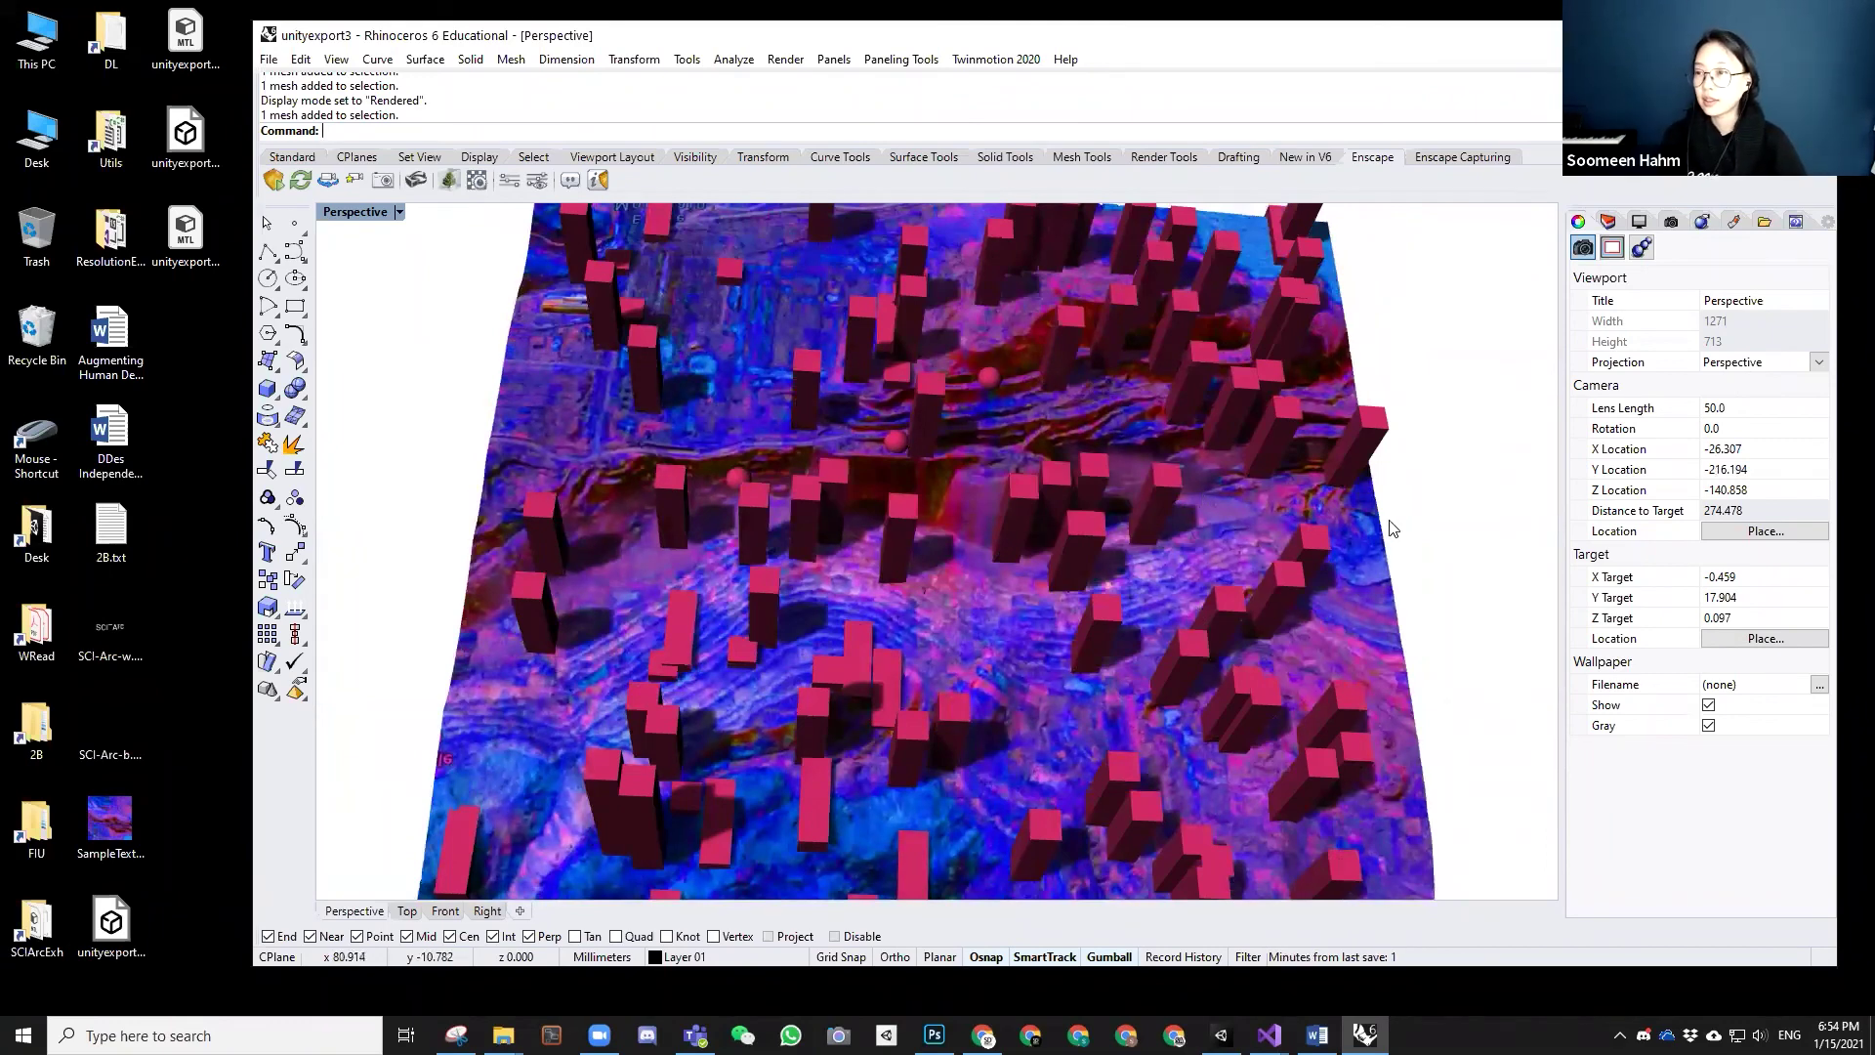
pyautogui.moveTo(1381, 610)
pyautogui.mouseDown(button='right')
pyautogui.moveTo(1361, 473)
pyautogui.moveTo(1370, 505)
pyautogui.mouseUp(button='right')
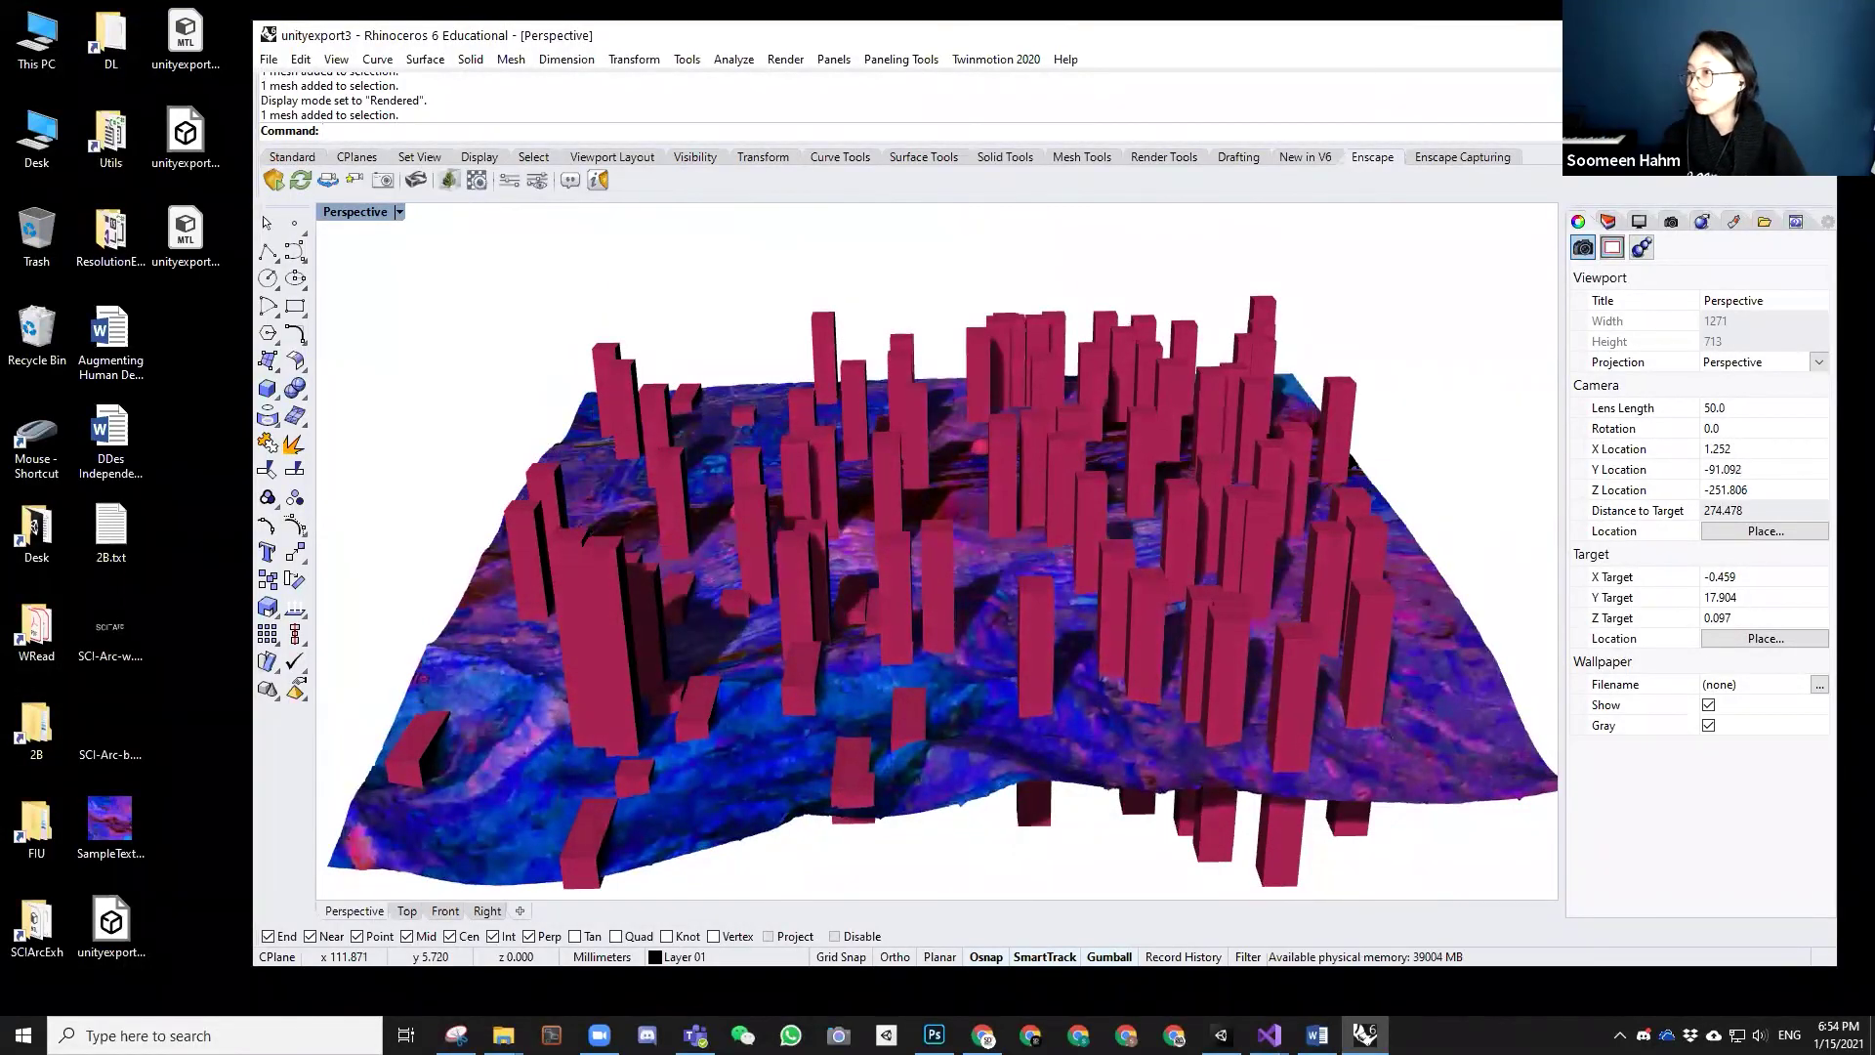